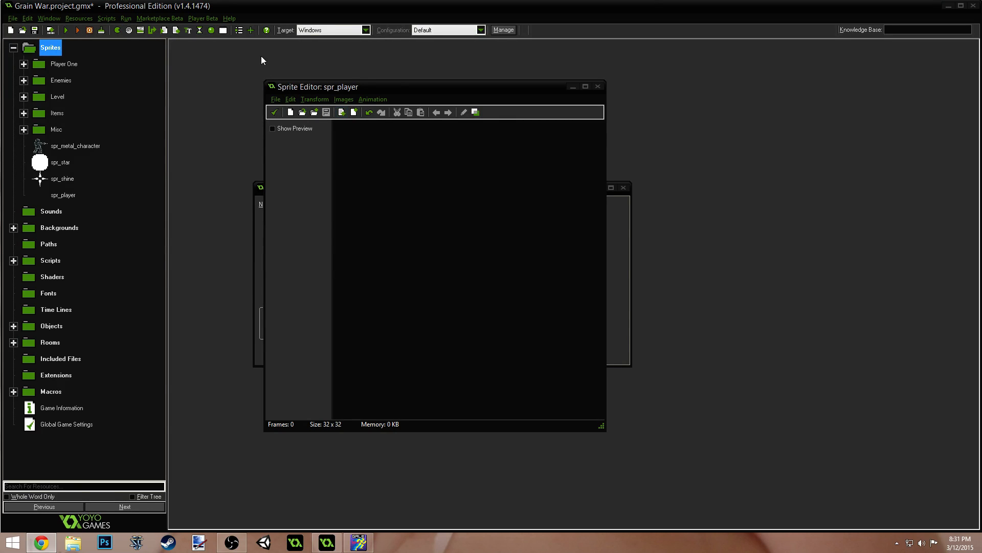
- Create a blank 64 x 64 image for spr_player and open its frame in the image editor
left_click(290, 112)
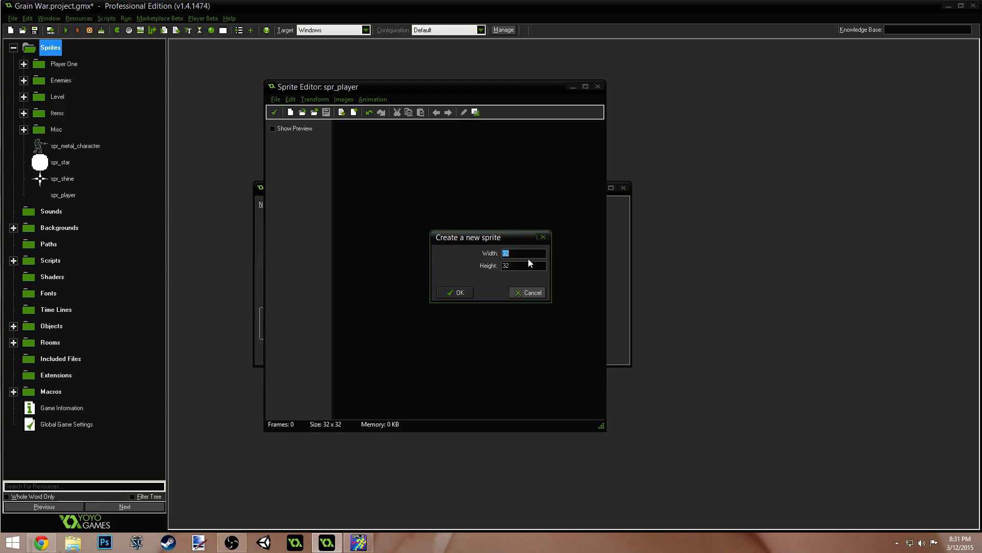
type("64")
key("Tab")
type("6")
key("Return")
double_click(374, 139)
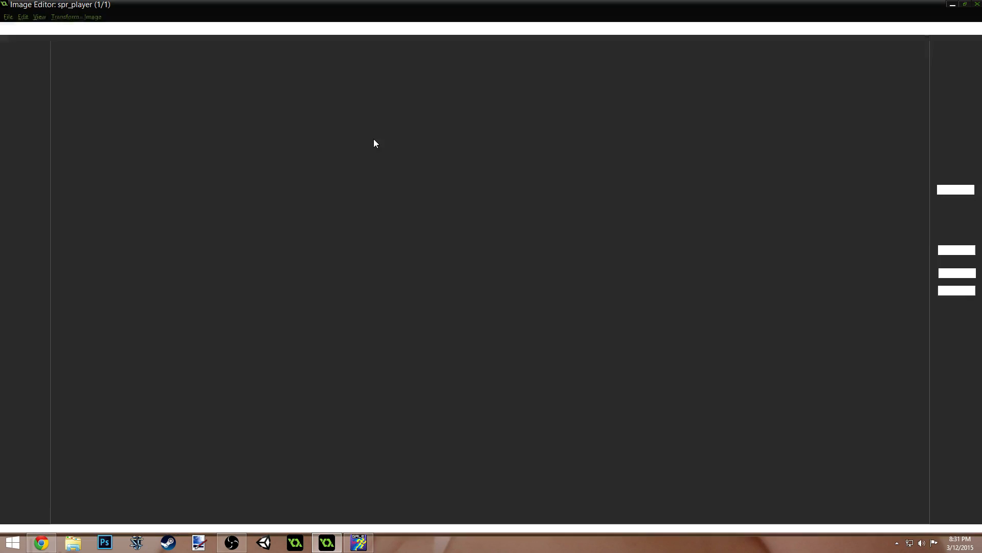
- Draw a centered upright rounded rectangle about 23 x 60 pixels in dark blue (RGB 40, 70, 125) and flood-fill its interior with that color
scroll(510, 296, "down", 2)
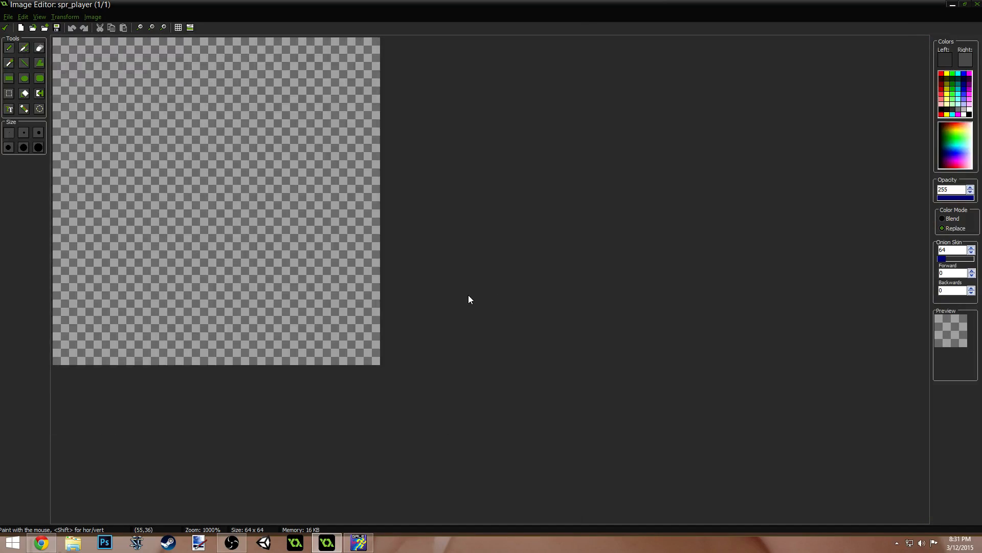
scroll(463, 297, "up", 1)
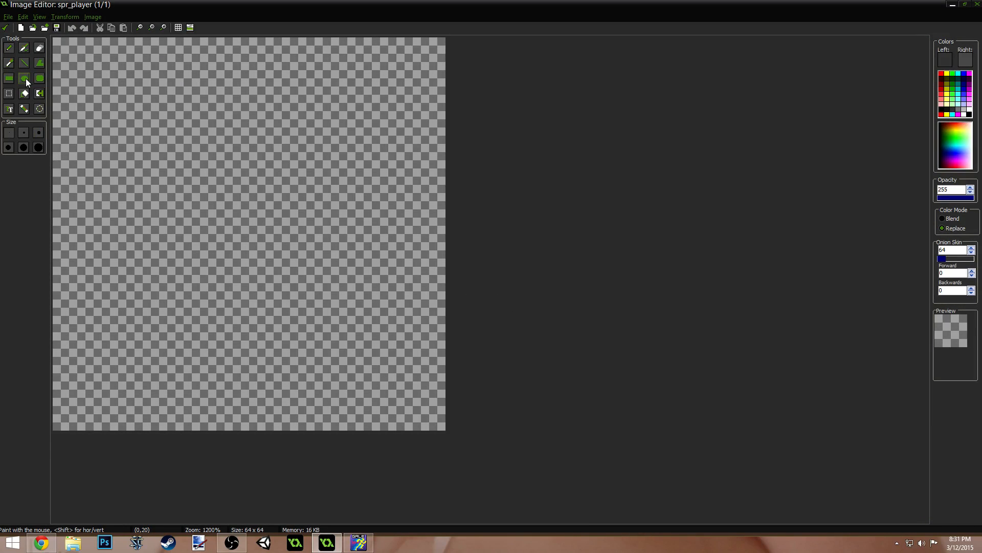
left_click(39, 80)
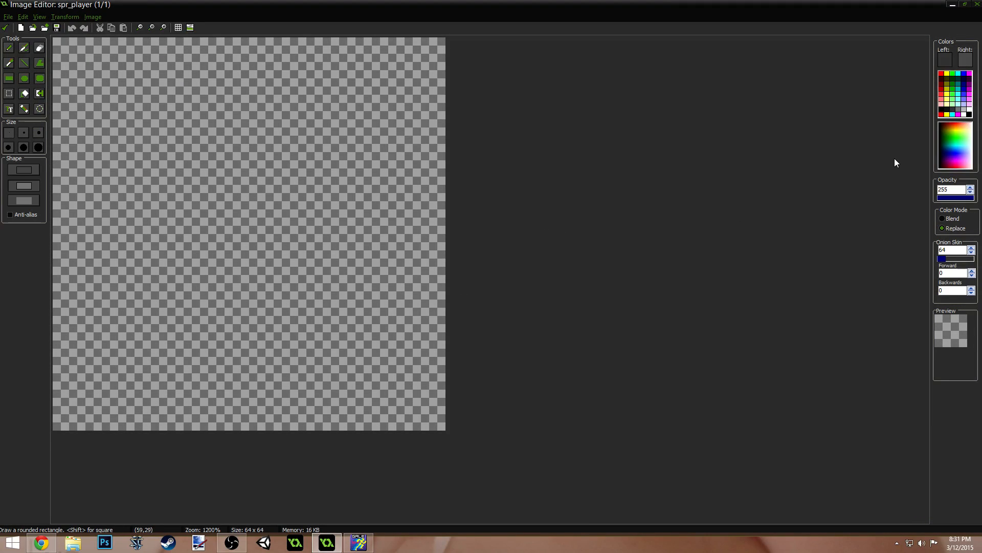
left_click(965, 84)
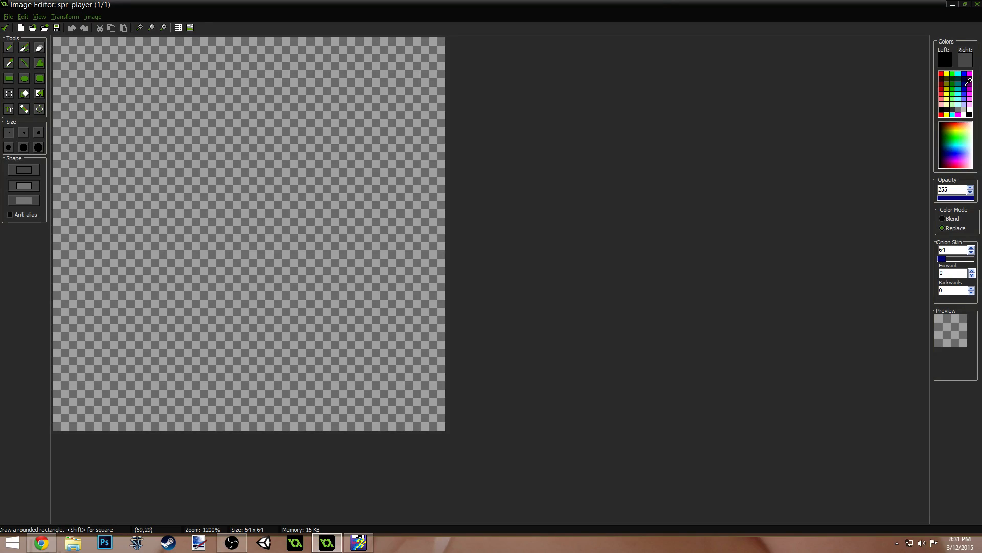
left_click(943, 60)
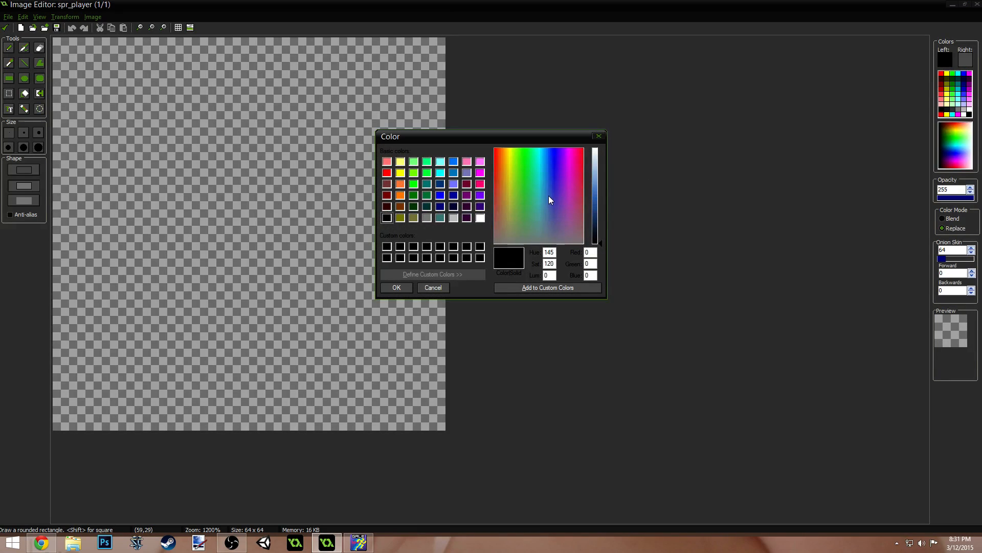
left_click(595, 214)
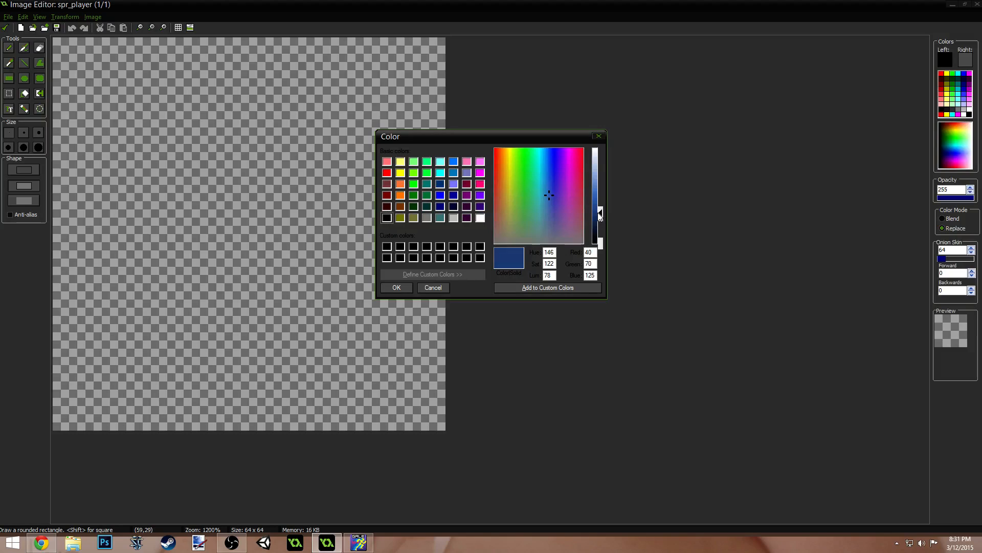
left_click(397, 288)
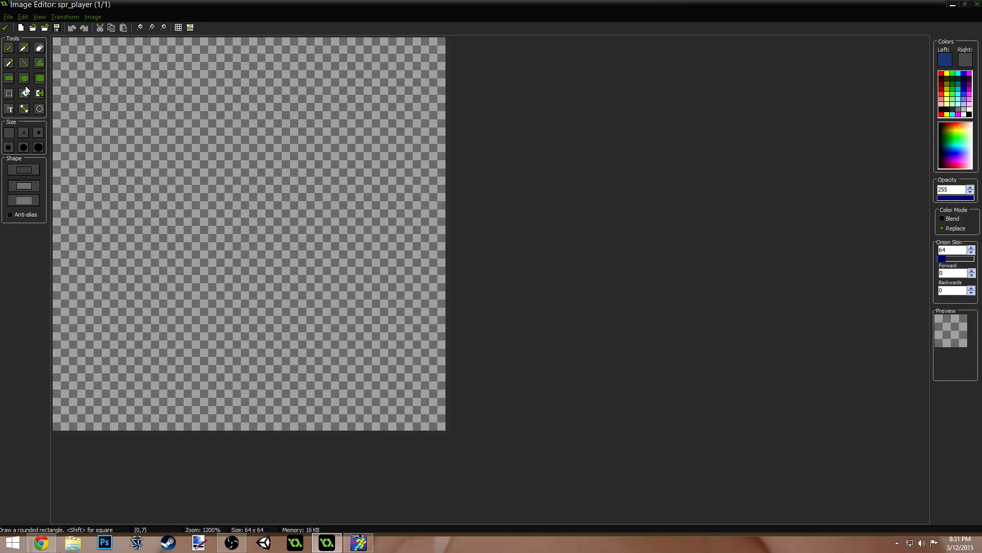
left_click_drag(179, 46, 317, 412)
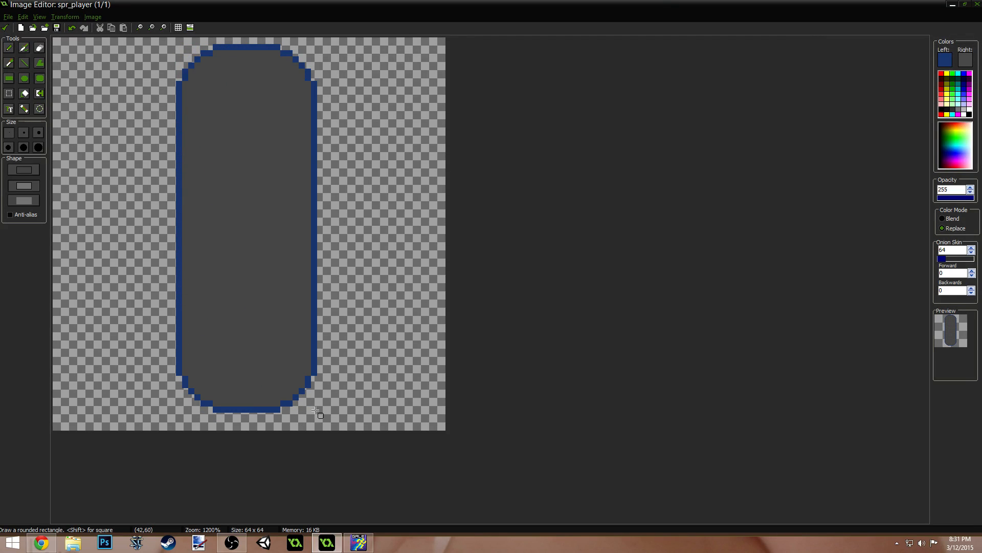
left_click(24, 93)
left_click(276, 285)
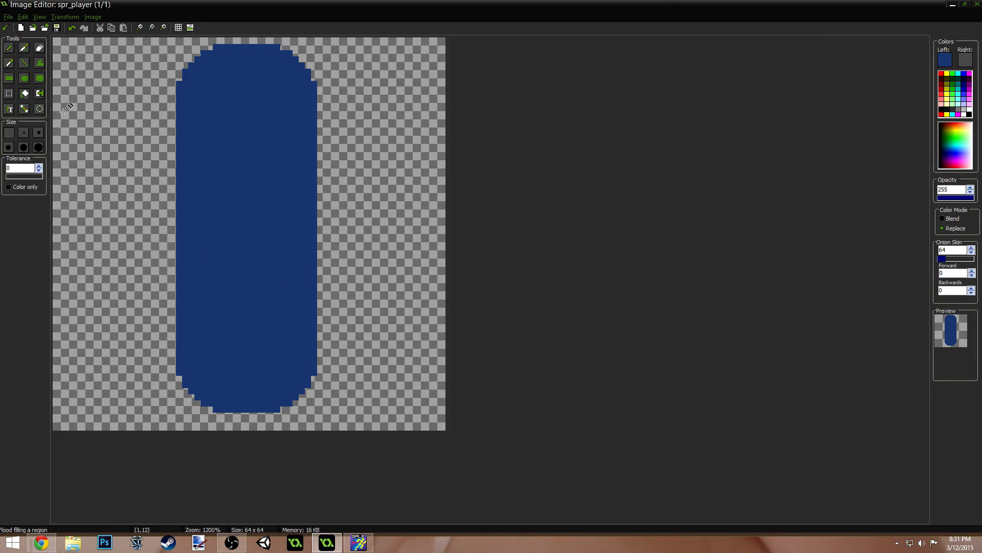
- Draw a circle about 37 pixels wide over the blue body in brown (RGB 105, 79, 41) and flood-fill it
left_click(27, 80)
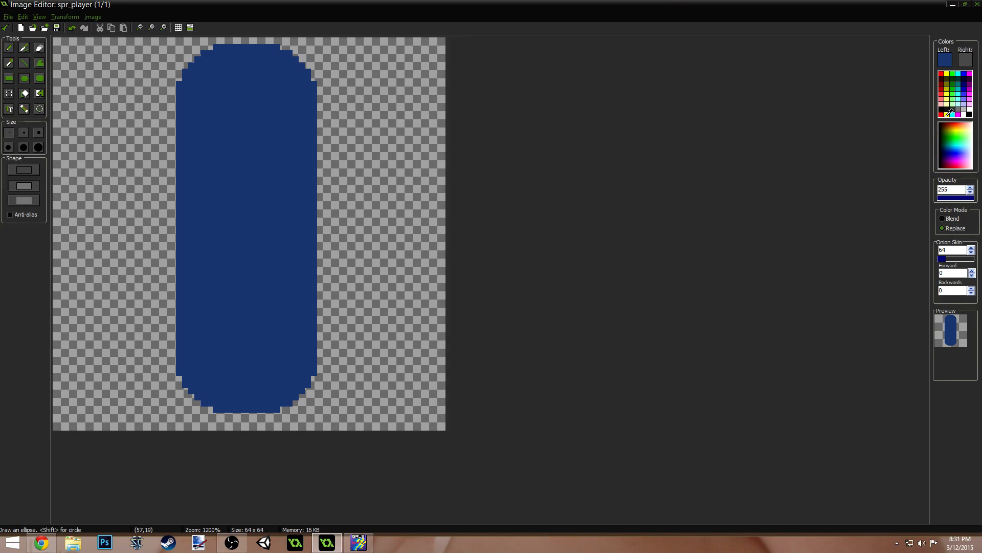
double_click(950, 91)
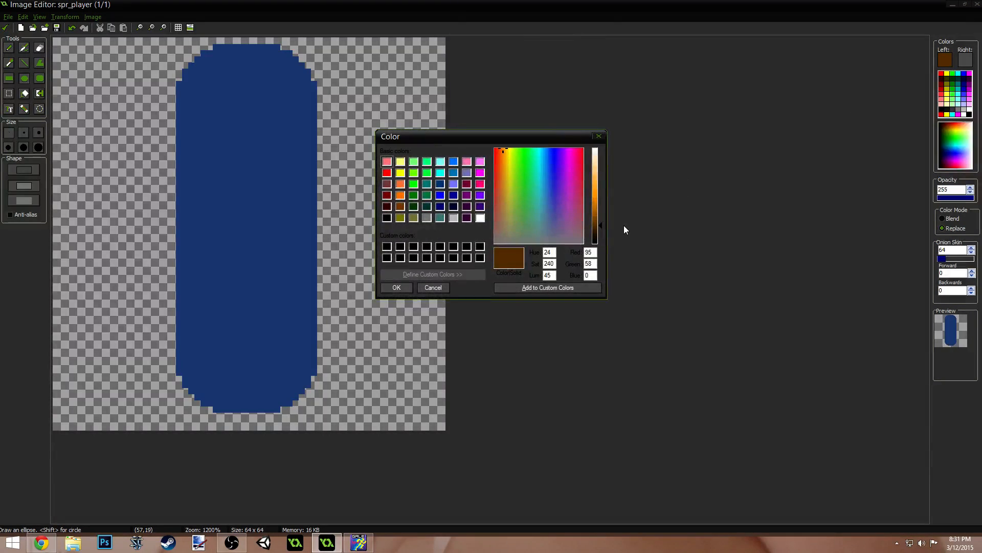
left_click(503, 203)
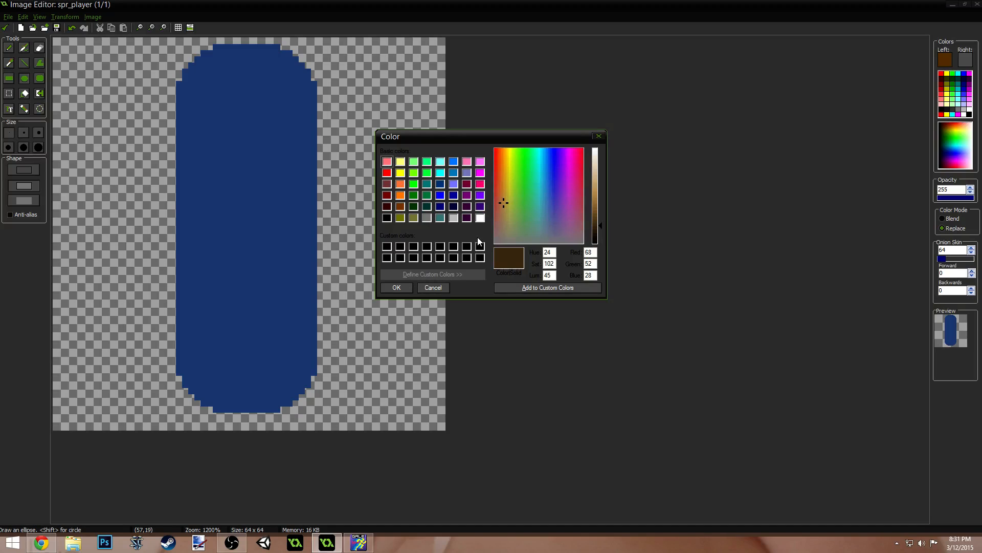
left_click_drag(503, 193, 503, 202)
left_click_drag(598, 221, 599, 212)
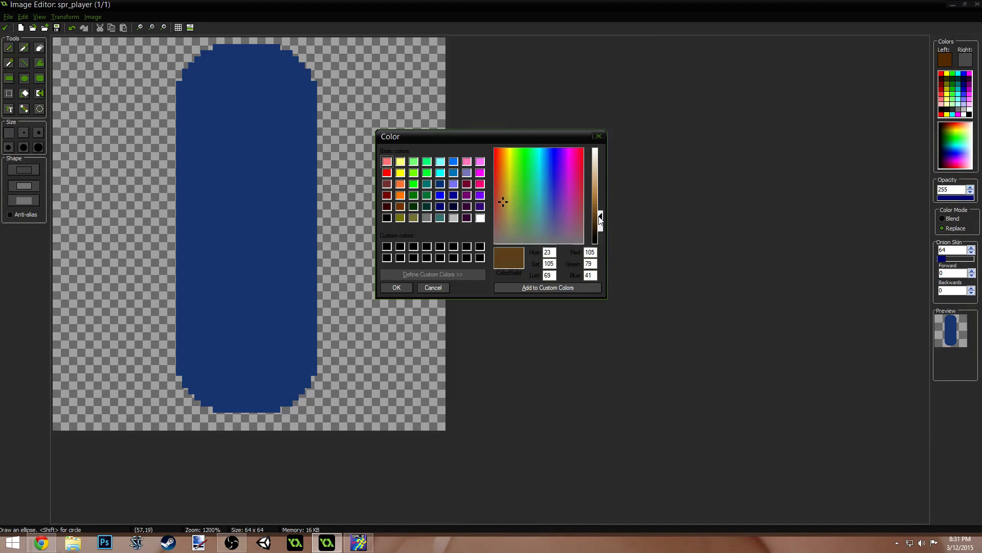
left_click(395, 288)
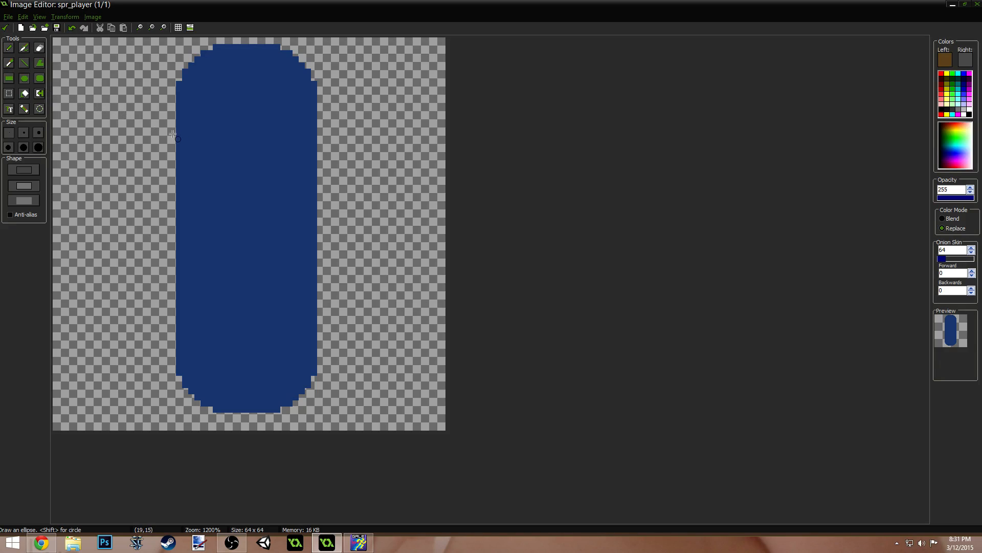
left_click_drag(135, 118, 358, 282, "shift")
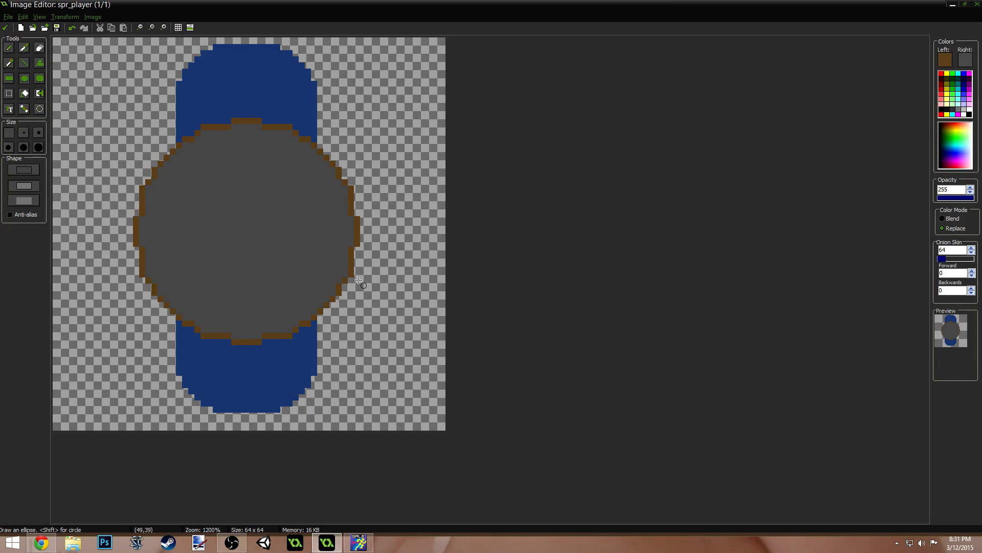
key("f")
left_click(296, 211)
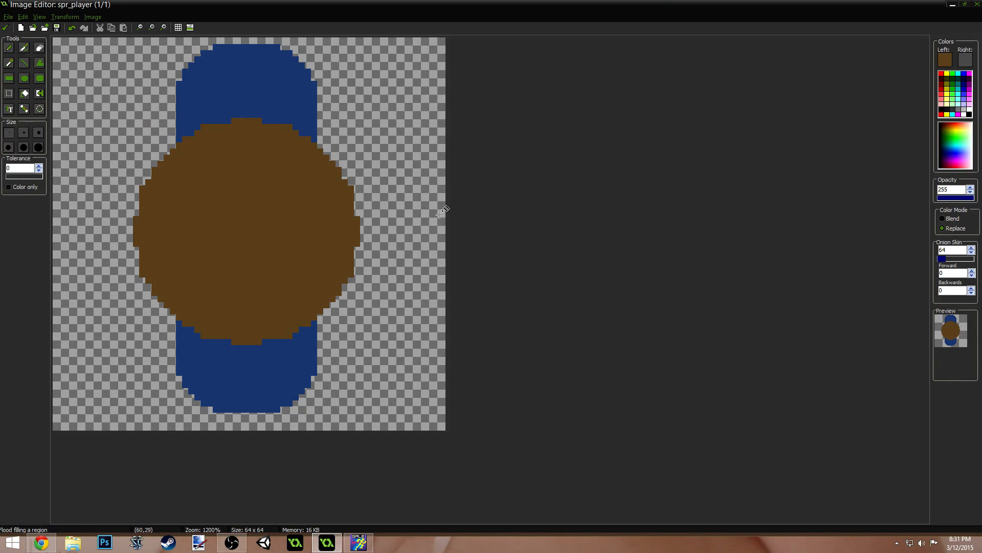
- Draw a gun beside the body's lower part from two near-black outlined gray rectangles, about 20 x 5 and 8 x 7 pixels
scroll(411, 253, "down", 7, "ctrl")
scroll(409, 252, "up", 5, "ctrl")
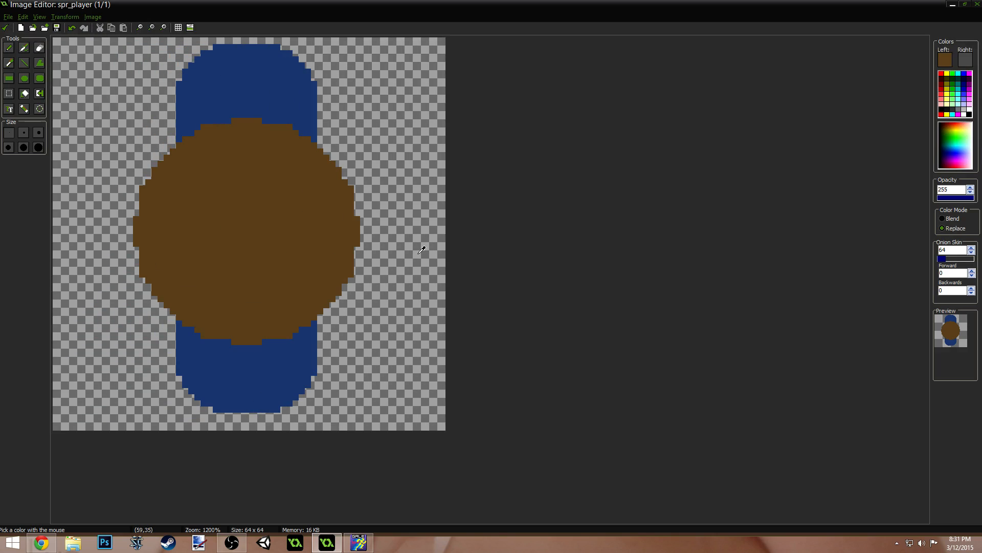
scroll(444, 260, "down", 4, "ctrl")
scroll(367, 287, "down", 4, "ctrl")
scroll(367, 287, "up", 6, "ctrl")
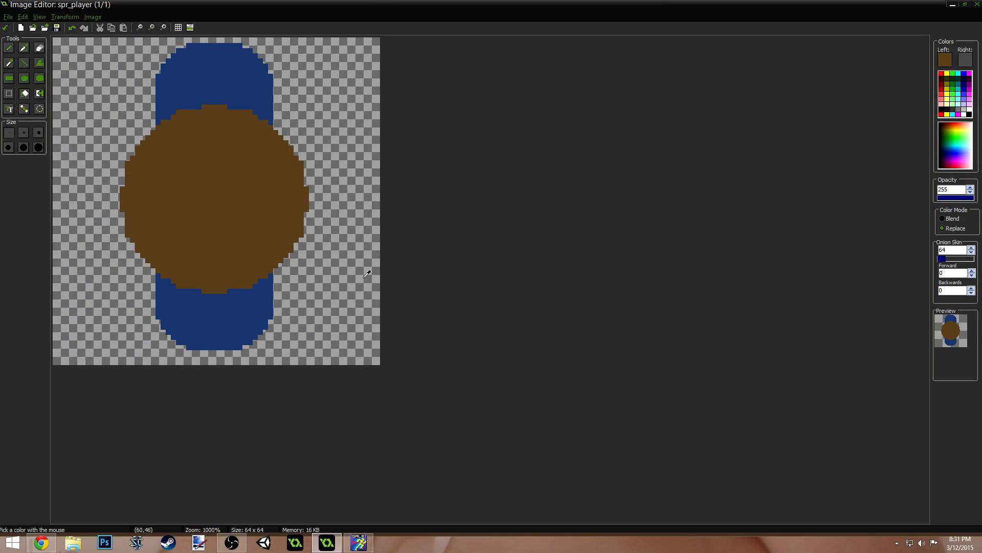
left_click(9, 78)
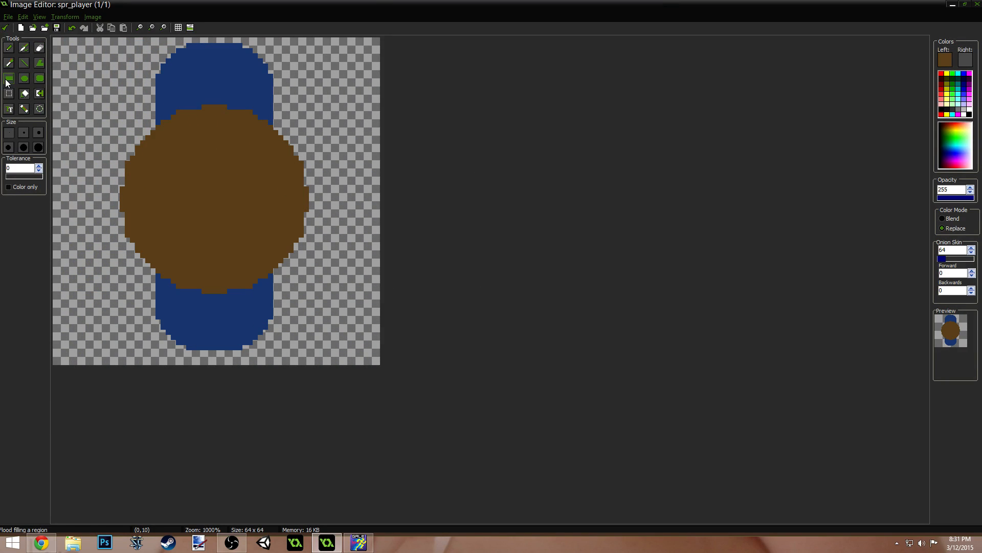
left_click(950, 108)
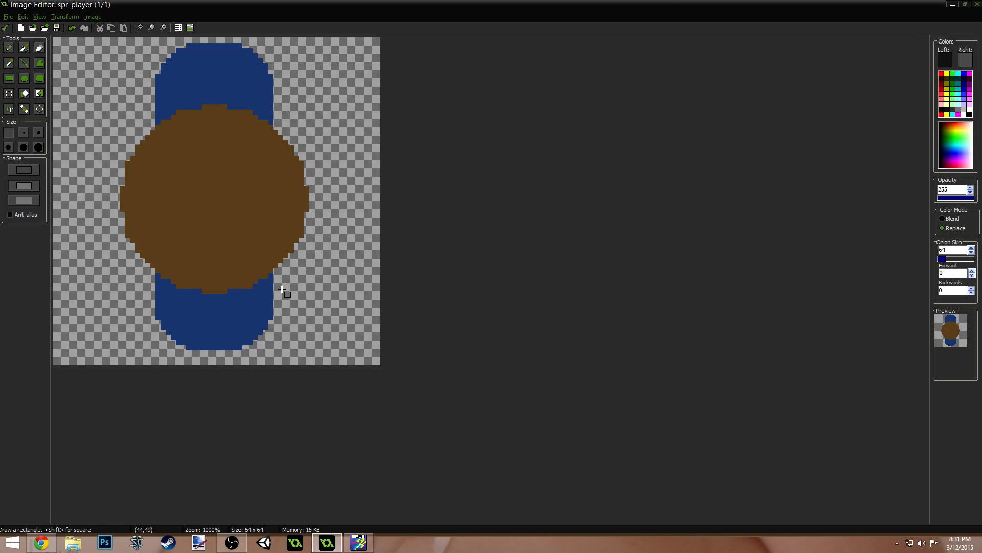
left_click_drag(275, 290, 375, 313)
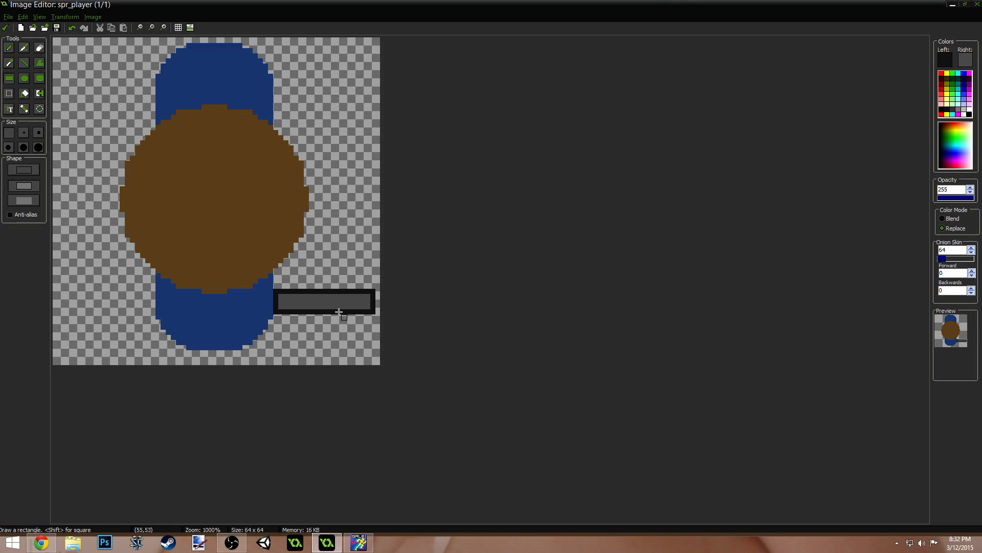
left_click_drag(291, 285, 328, 316)
scroll(348, 272, "down", 5, "ctrl")
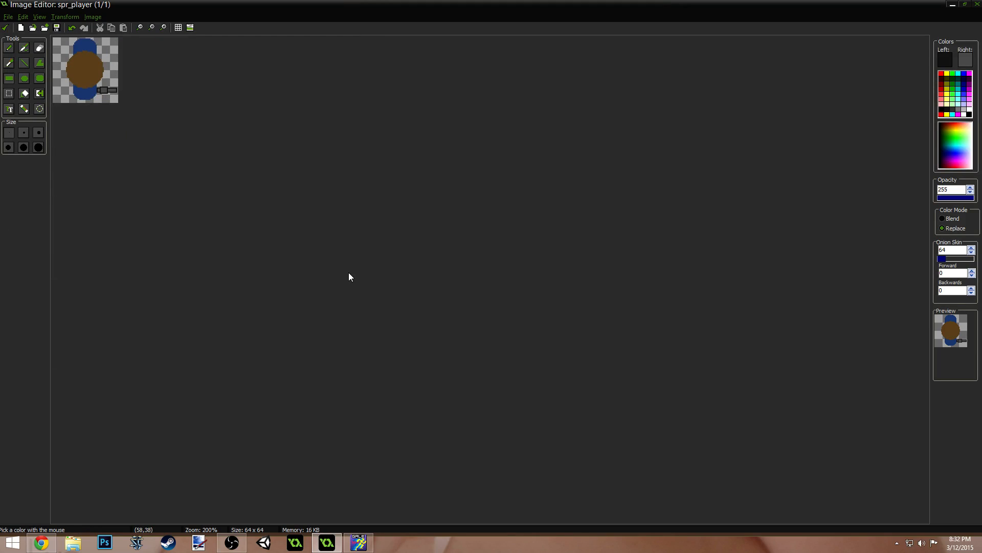
scroll(317, 213, "up", 5, "ctrl")
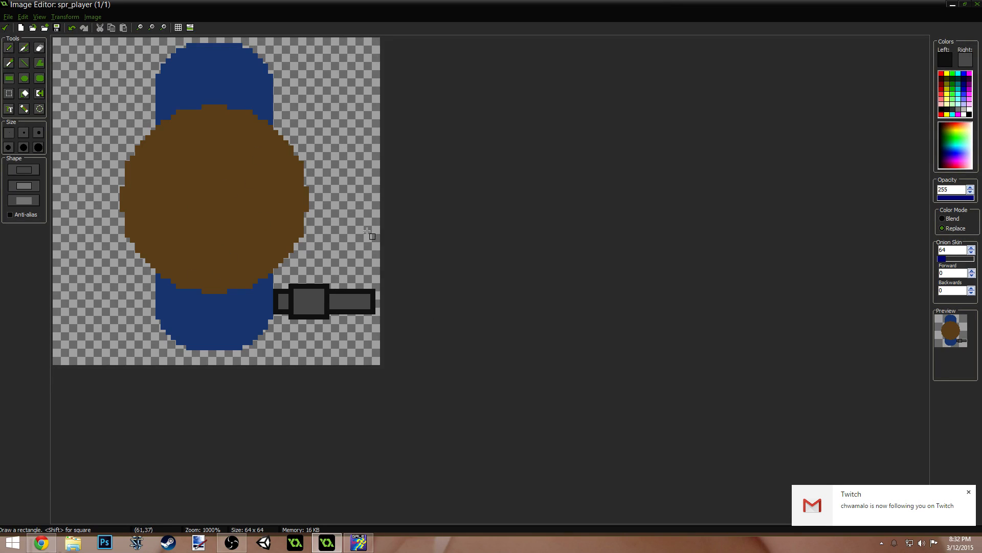
- Dismiss the notification, apply the drawing to spr_player and reopen its frame in the image editor
left_click(969, 491)
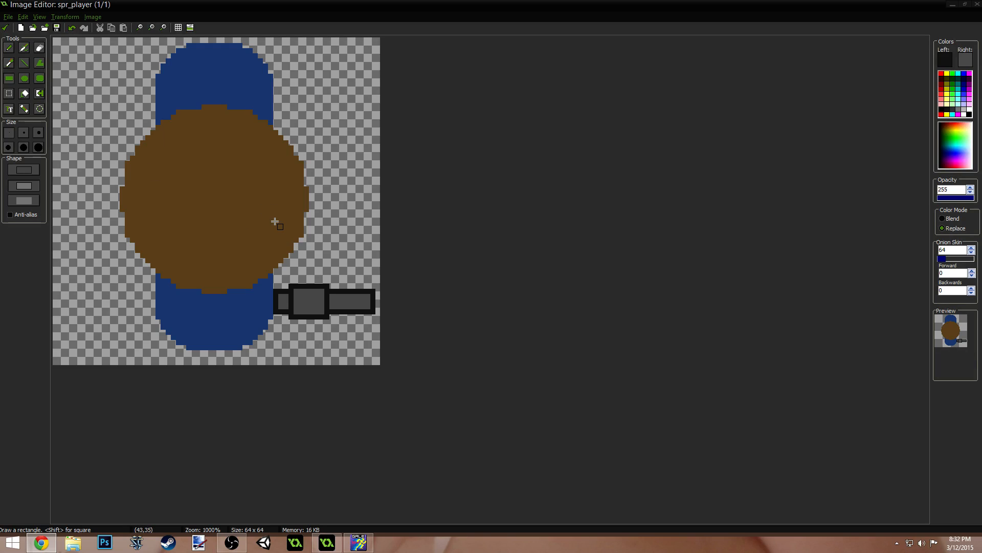
left_click(5, 27)
double_click(361, 136)
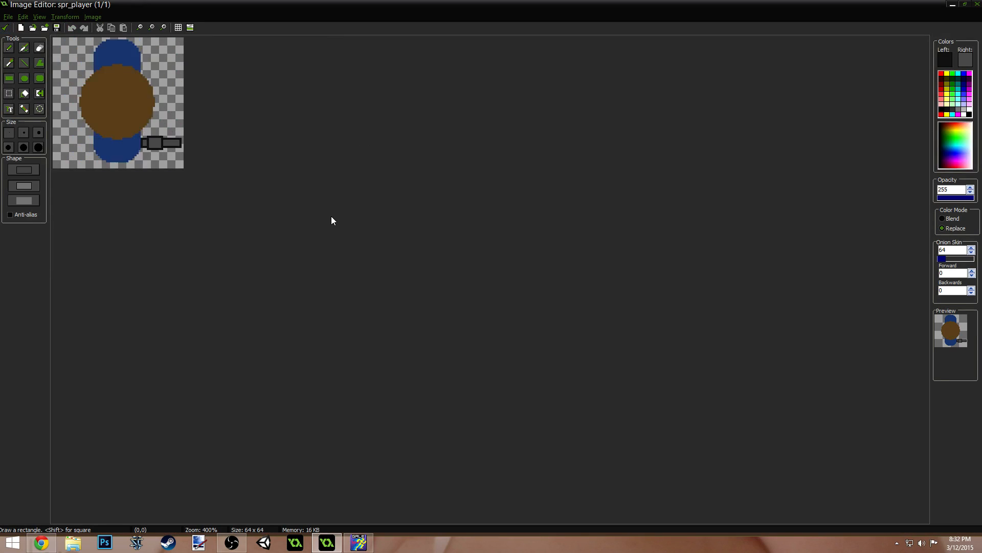
- Erase the body, circle and gun by flood-filling each area with transparency sampled from the empty canvas
left_click(25, 95)
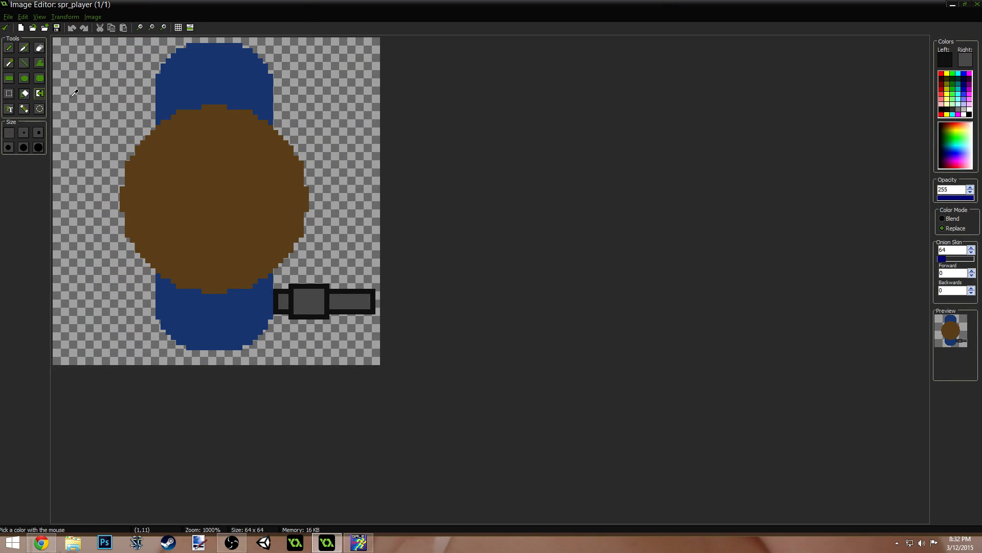
left_click(78, 90, "ctrl")
left_click(191, 82)
left_click(211, 175)
left_click(320, 299)
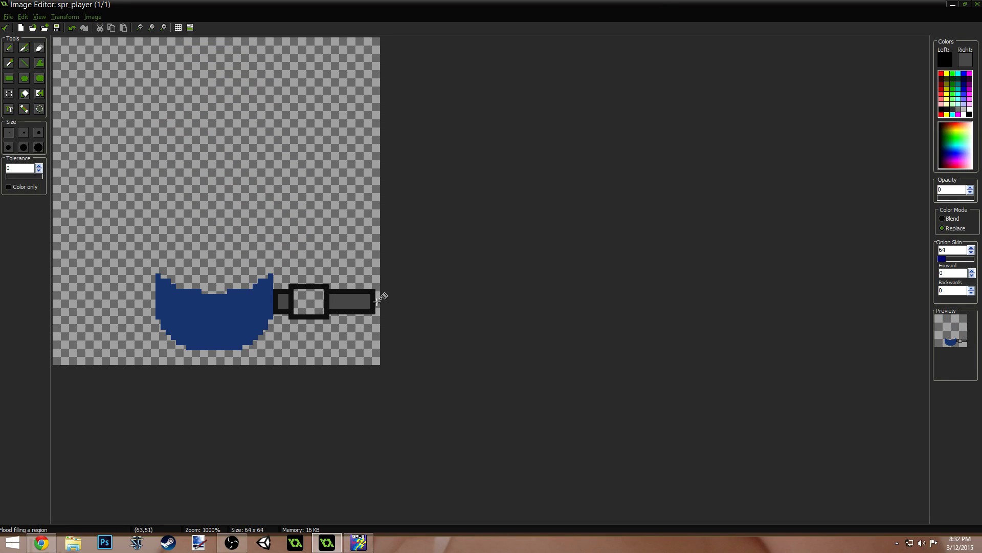
left_click(354, 290)
left_click(352, 299)
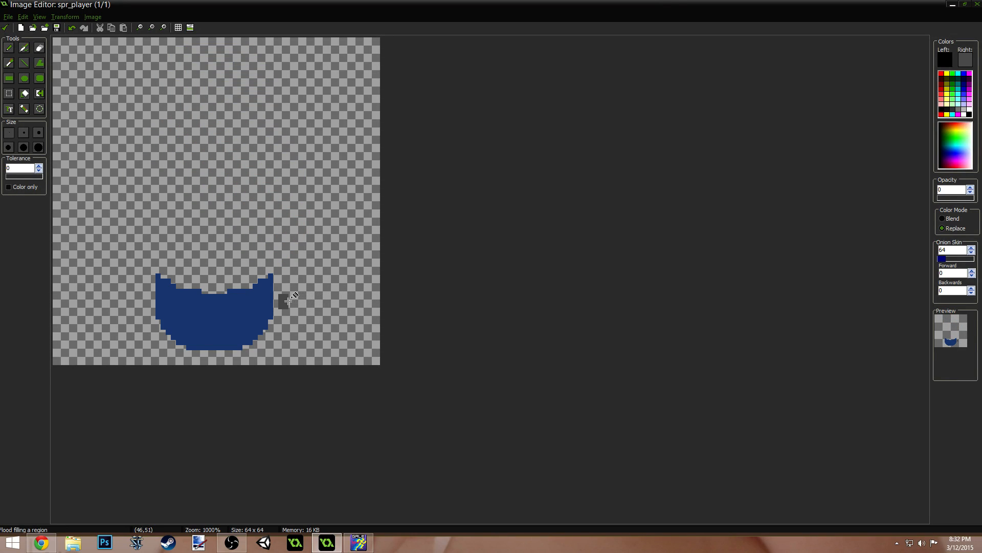
left_click(254, 308)
left_click(283, 301)
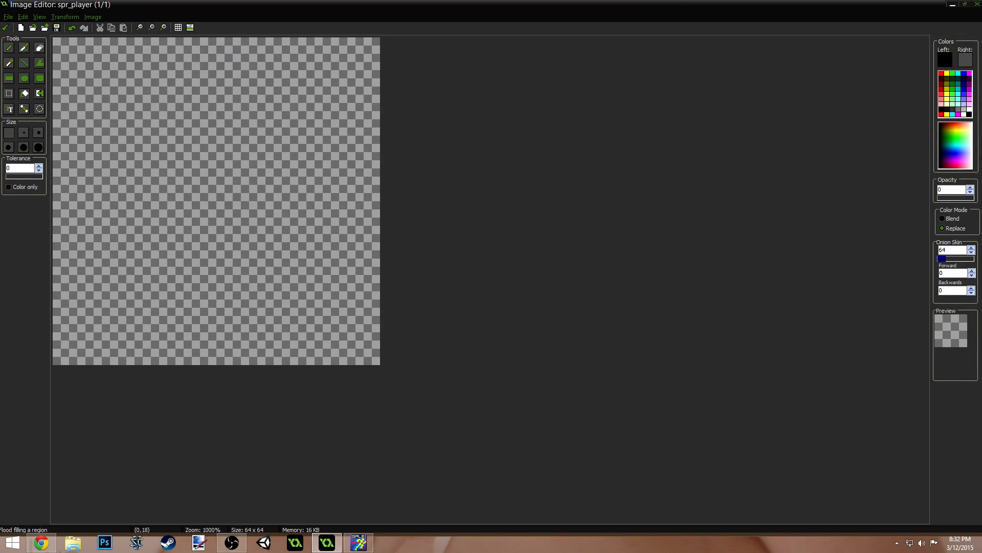
- Draw a dark gray outlined ellipse about 15 x 14 pixels left of the canvas center at 255 opacity
left_click(25, 82)
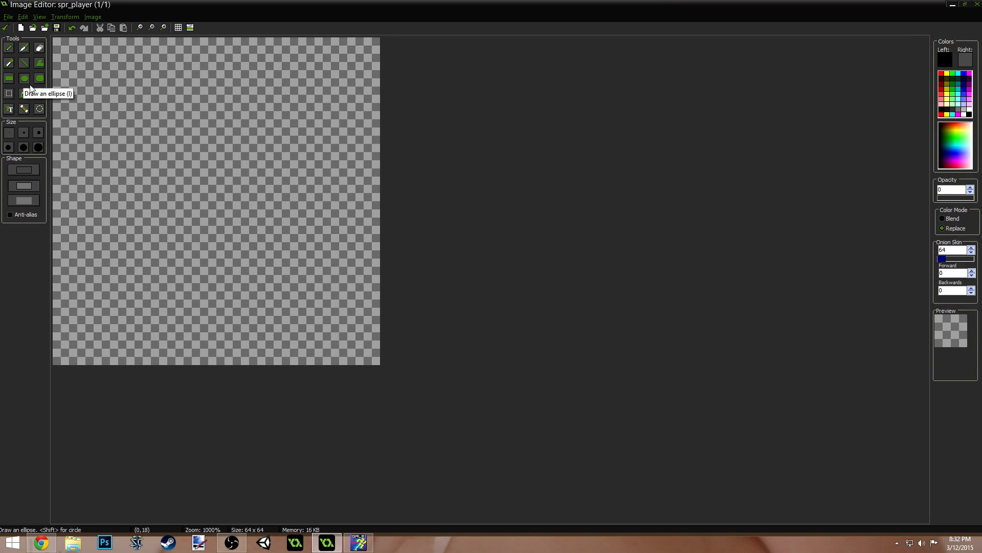
left_click(953, 109)
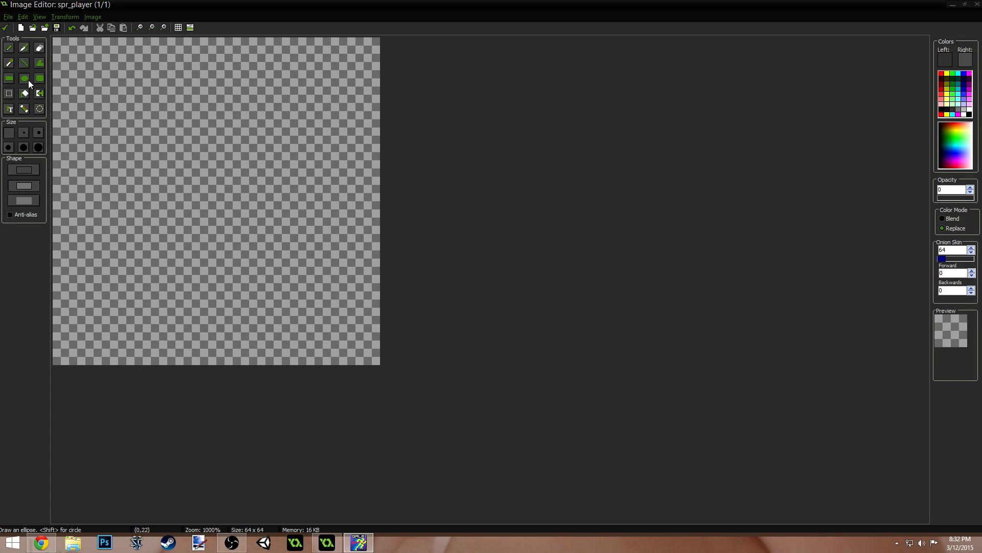
scroll(154, 164, "up", 1)
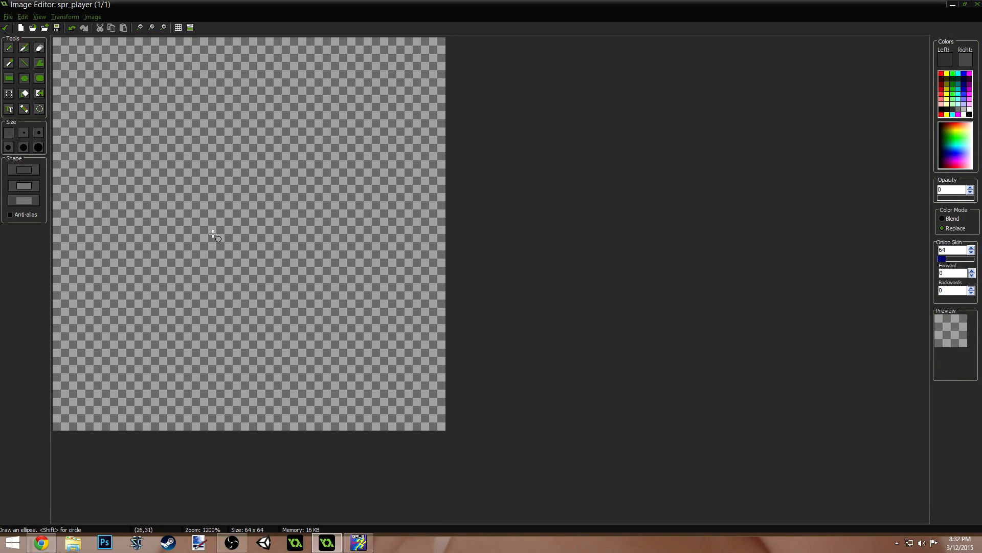
left_click(972, 197)
left_click_drag(140, 173, 227, 255)
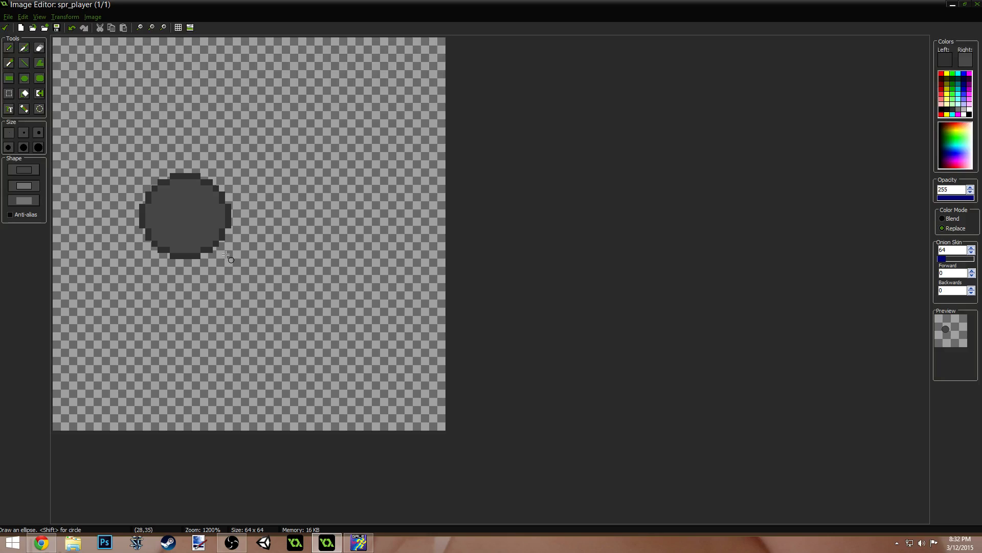
- Flood-fill the ellipse's interior with the same dark gray as its outline
key("f")
left_click(185, 210)
scroll(278, 243, "down", 4, "ctrl")
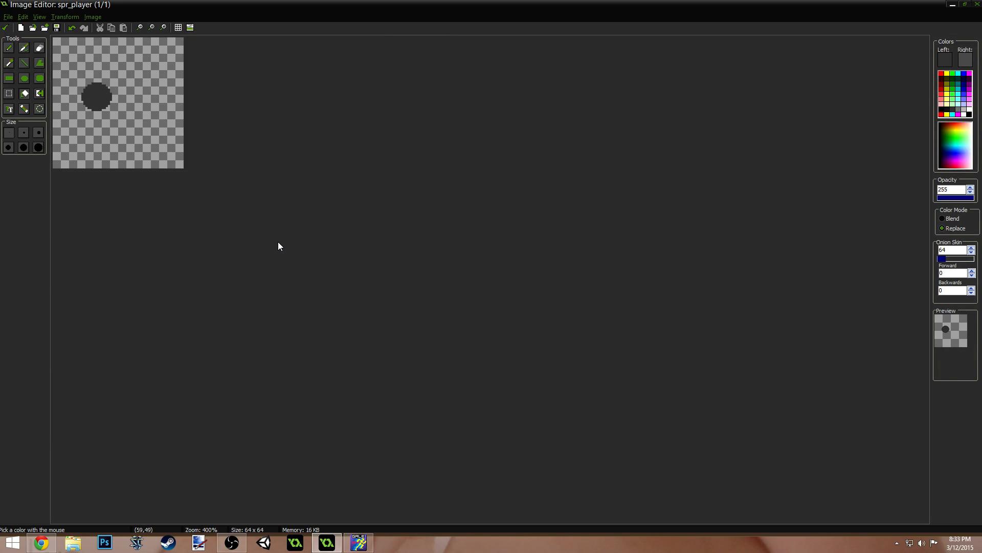
scroll(278, 242, "up", 4, "ctrl")
scroll(242, 239, "up", 1, "ctrl")
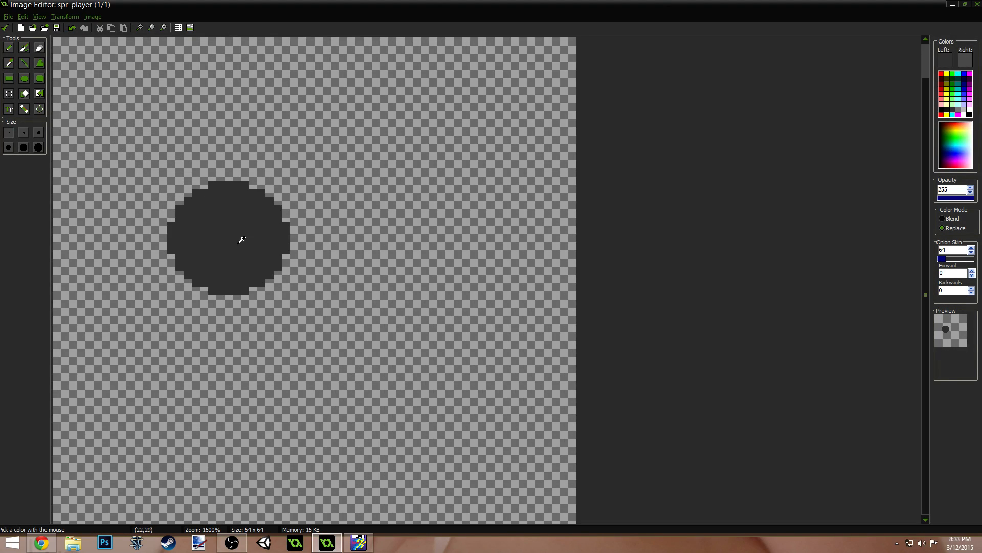
scroll(242, 239, "down", 1, "ctrl")
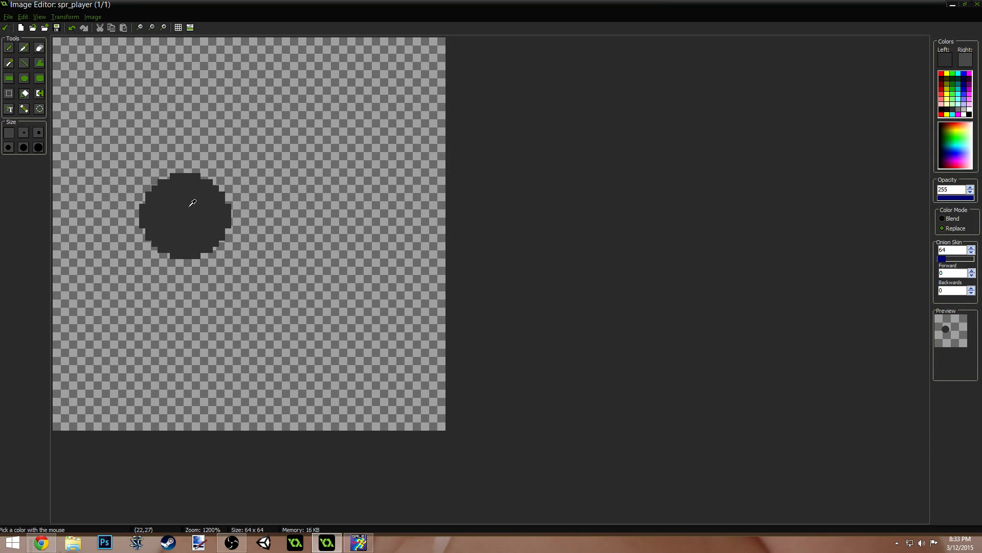
- Paint a slightly lighter gray round patch about 9 x 8 pixels in the circle's center with the pencil
left_click(960, 64)
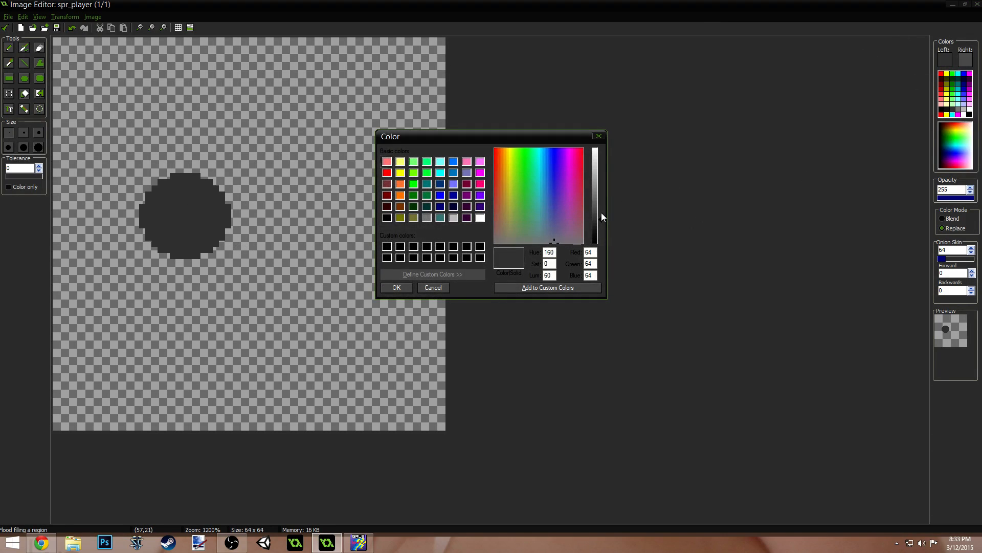
left_click(601, 213)
left_click(402, 287)
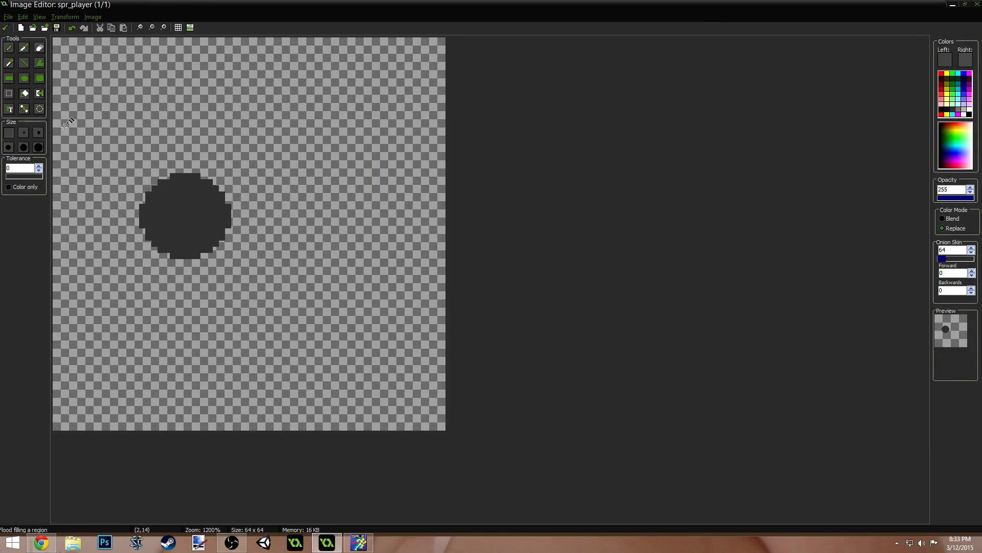
left_click(9, 53)
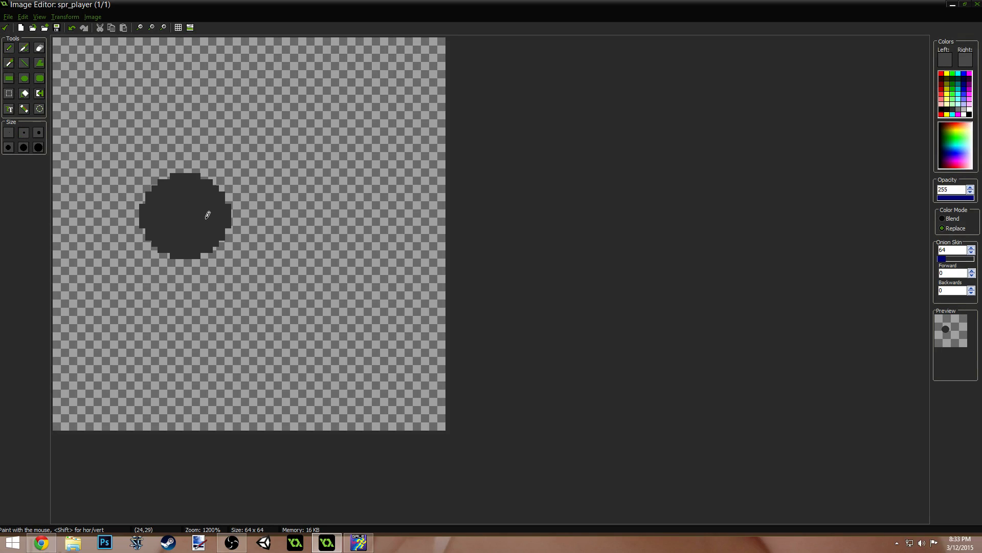
mouse_move(205, 212)
left_mouse_down()
mouse_move(185, 203)
mouse_move(190, 218)
mouse_move(193, 202)
mouse_move(176, 215)
mouse_move(186, 221)
mouse_move(199, 204)
mouse_move(204, 216)
left_mouse_up()
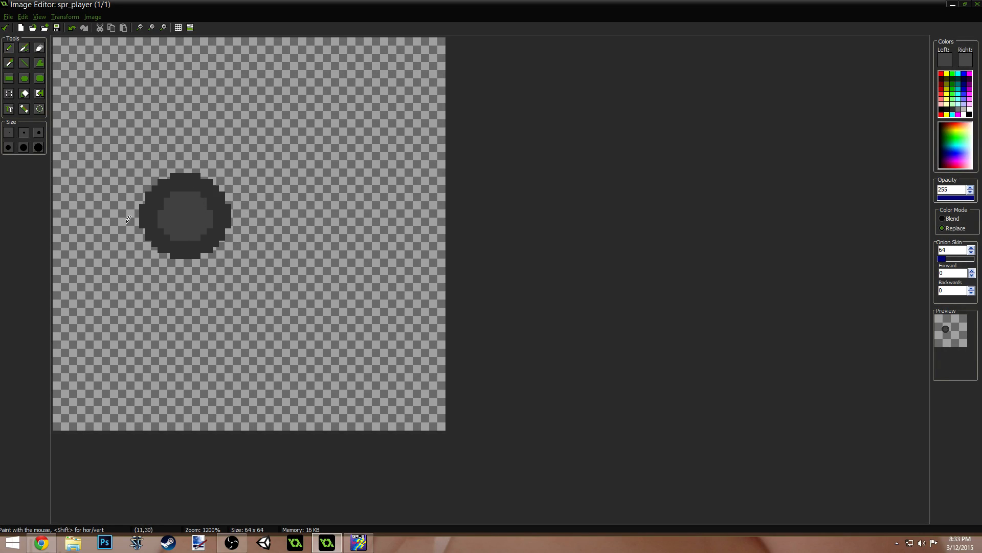
- Set the left drawing color to dark gray, RGB 51, 51, 51
left_click(953, 109)
left_click(948, 56)
left_click(599, 225)
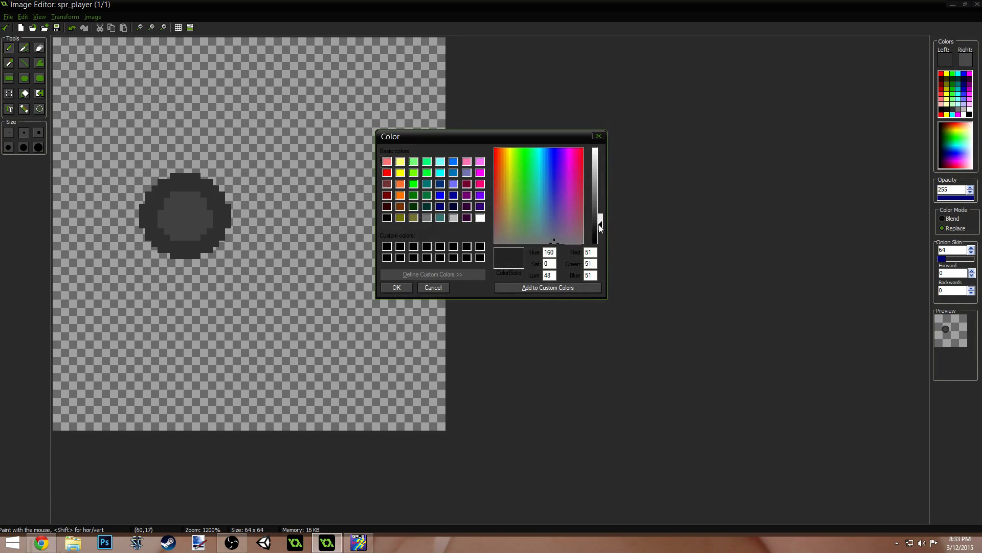
left_click(396, 287)
scroll(212, 183, "up", 1, "ctrl")
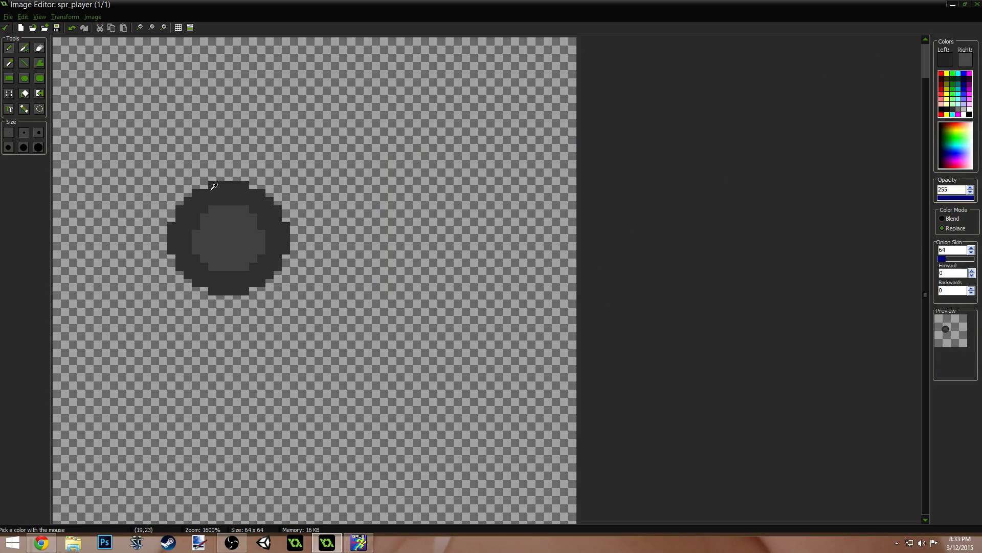
scroll(185, 172, "down", 1, "ctrl")
- Brighten the whole sprite by slightly raising the Value in the Intensity adjustment, leaving Saturation at 127
left_click(92, 17)
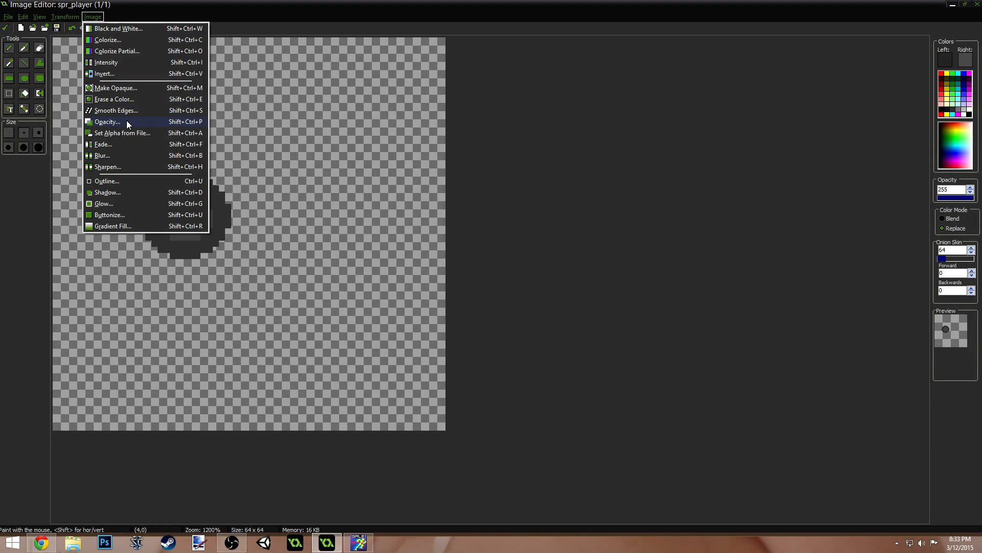
left_click(114, 66)
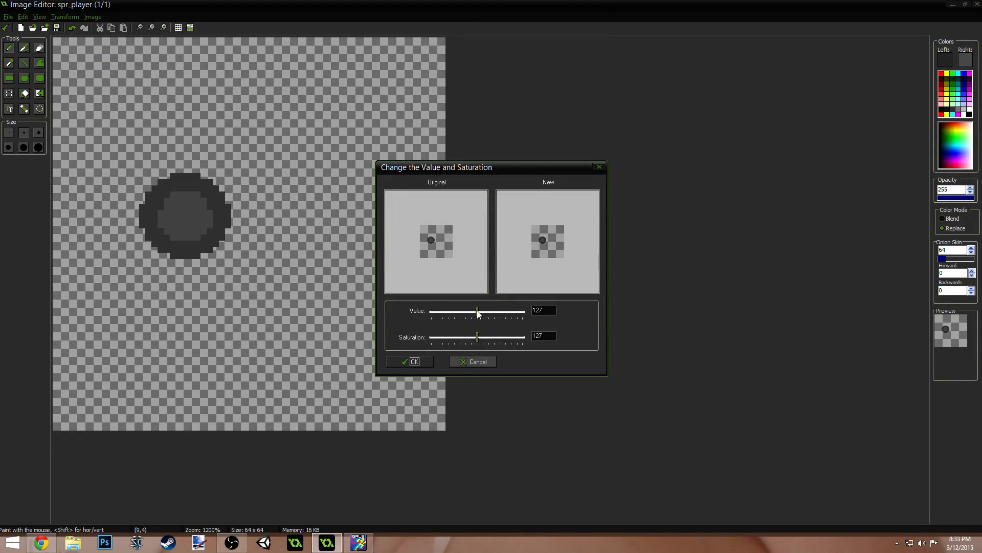
left_click_drag(477, 313, 487, 316)
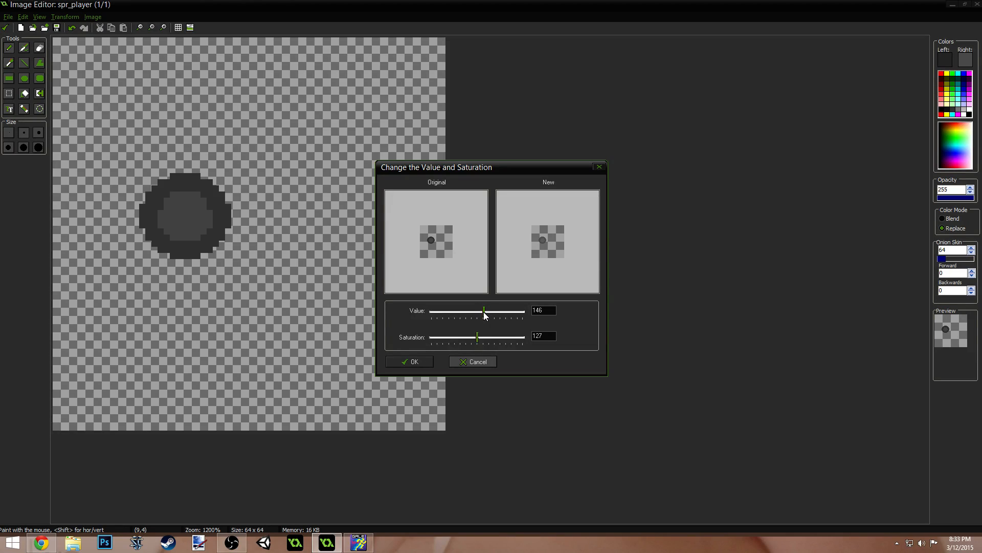
left_click(412, 362)
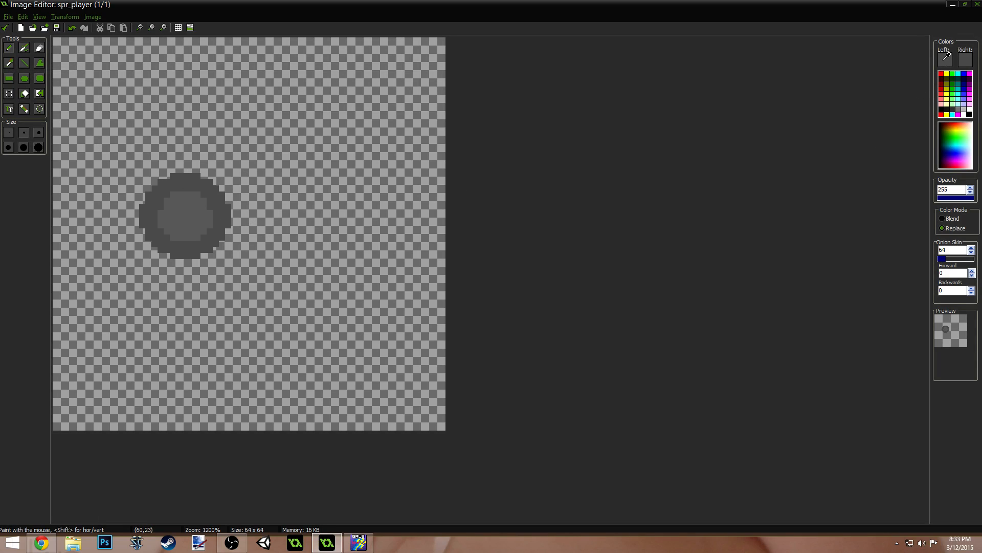
- Set the left drawing color to dark gray, RGB 68, 68, 68
left_click(945, 58)
left_click(597, 217)
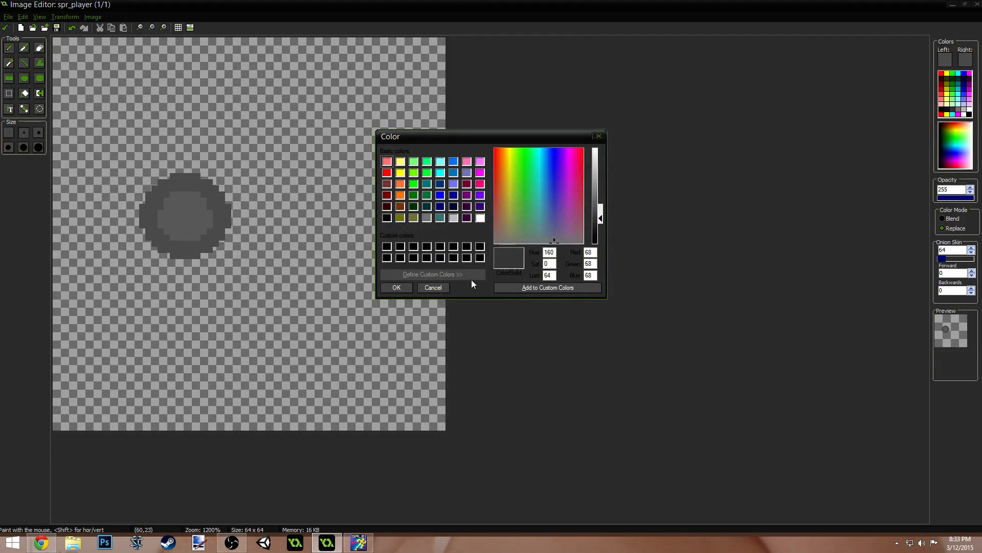
left_click(390, 288)
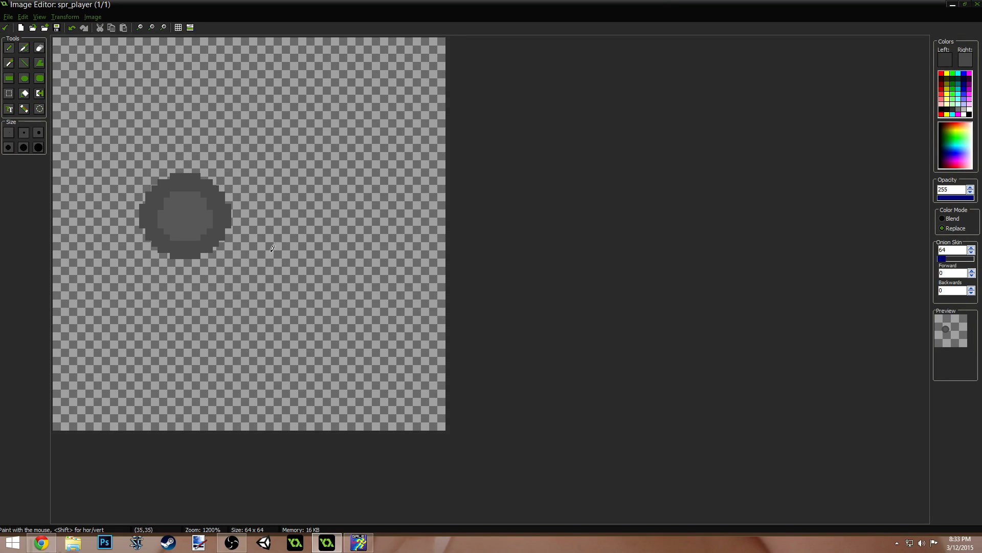
- Select the circle and move it about 1 pixel right and 2 pixels down
left_click(9, 93)
left_click_drag(135, 150, 237, 270)
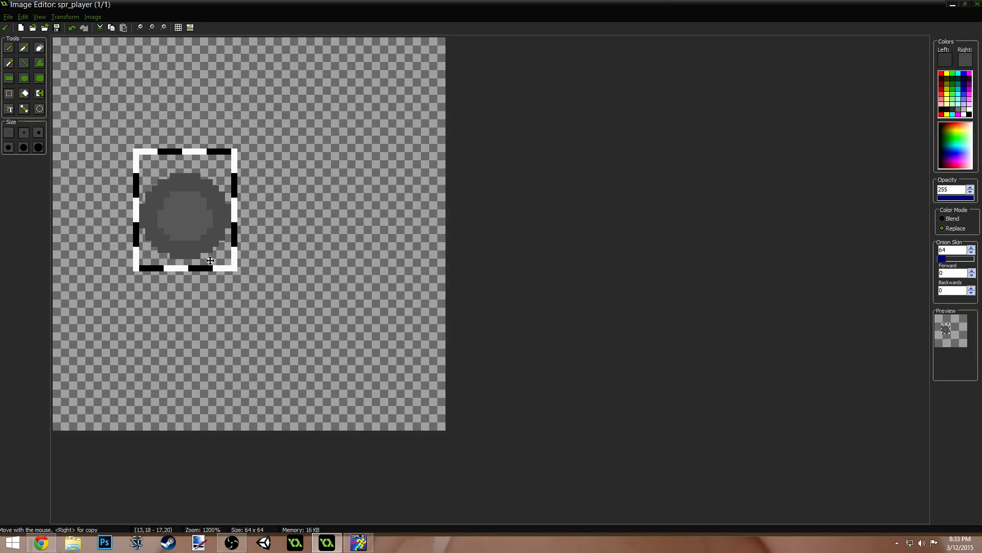
left_click_drag(190, 217, 199, 228)
key("p")
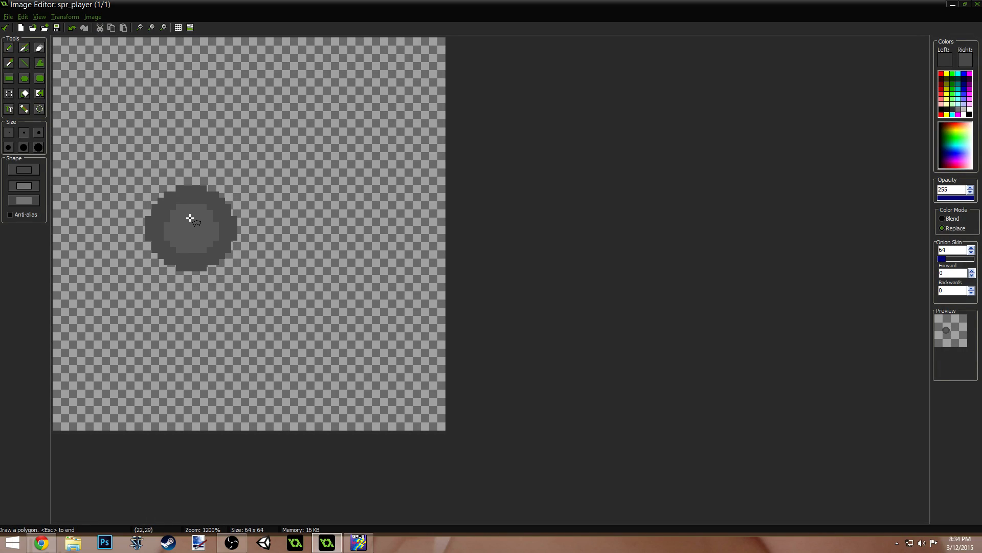
- Draw a freehand upright oval body outline about 13 x 31 pixels, passing behind the circle, with the smallest pencil size
key("d")
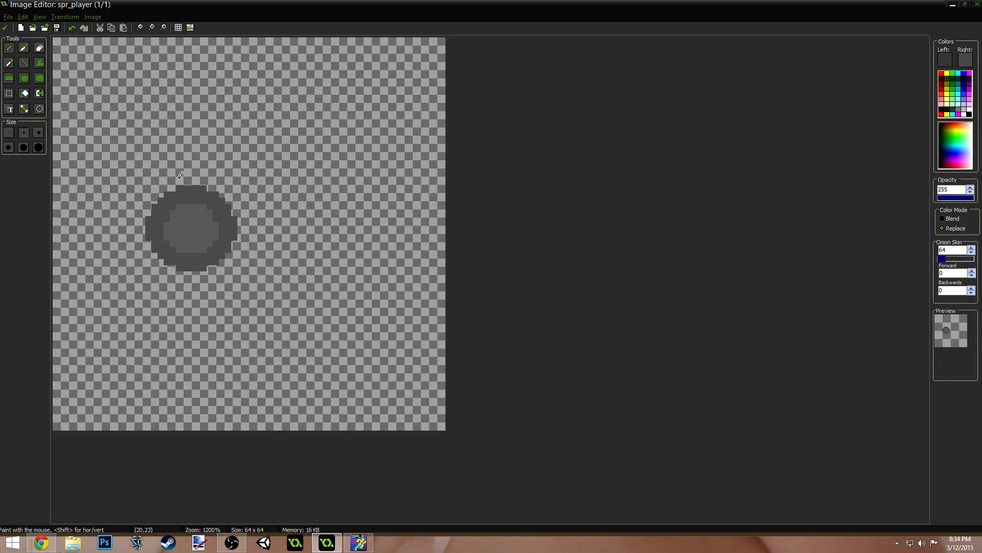
left_click_drag(131, 181, 126, 225)
key("ctrl+z")
left_click(9, 132)
mouse_move(136, 155)
left_mouse_down()
mouse_move(123, 238)
mouse_move(137, 325)
left_mouse_up()
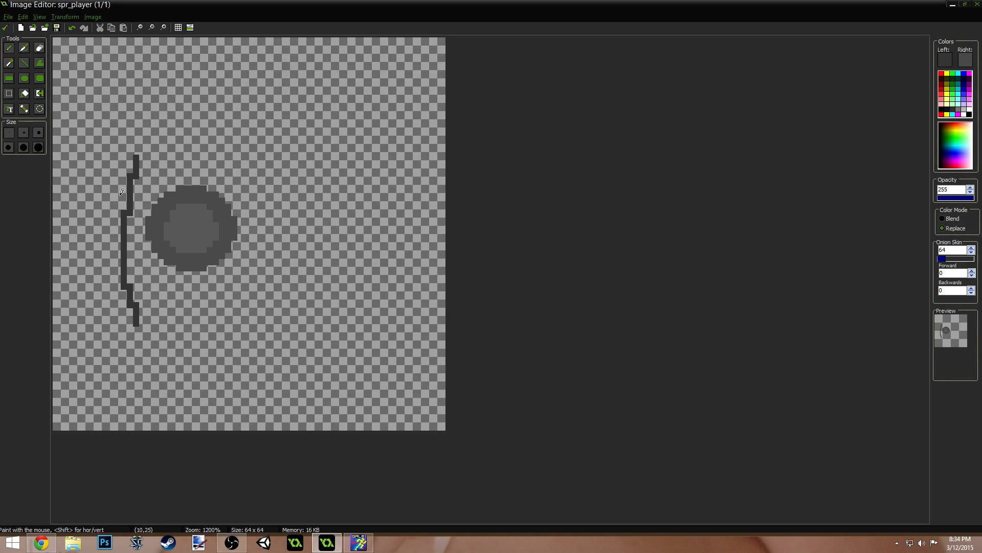
mouse_move(122, 191)
left_mouse_down()
mouse_move(126, 201)
mouse_move(141, 144)
mouse_move(173, 142)
mouse_move(198, 175)
left_mouse_up()
mouse_move(201, 277)
left_mouse_down()
mouse_move(193, 304)
mouse_move(196, 291)
mouse_move(179, 316)
mouse_move(158, 321)
mouse_move(128, 266)
mouse_move(138, 330)
left_mouse_up()
- Clean up the body outline with sampled transparency and flood-fill the body with the outline's dark gray
left_click(114, 244, "ctrl")
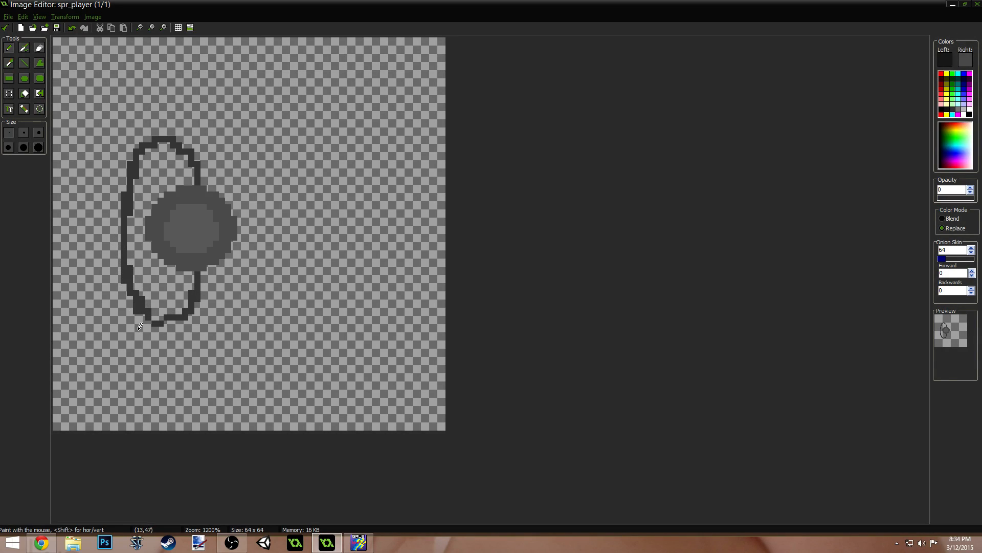
left_click(127, 264, "ctrl")
key("f")
left_click(139, 261)
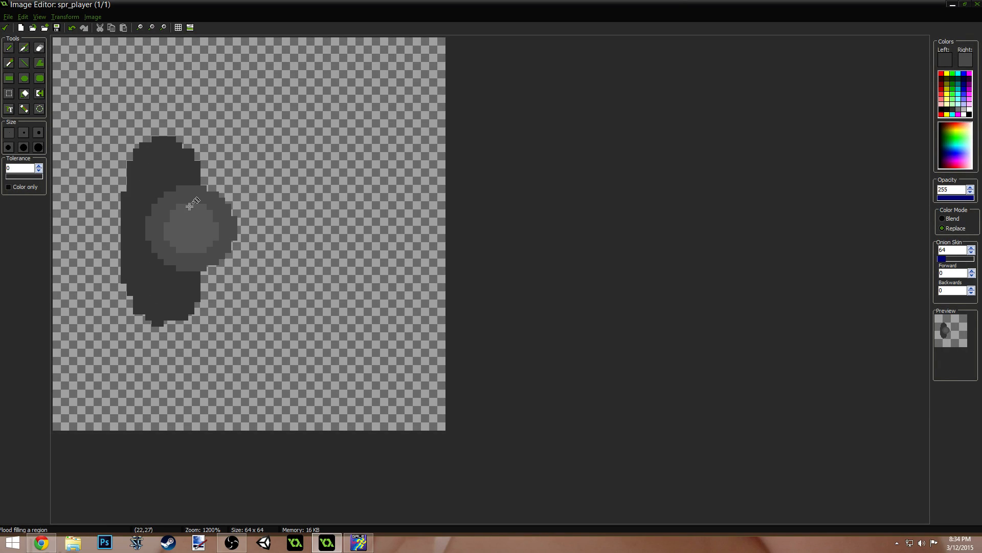
- Flood-fill the body and the circle's center with a darker gray, RGB 53, 53, 53
left_click(9, 48)
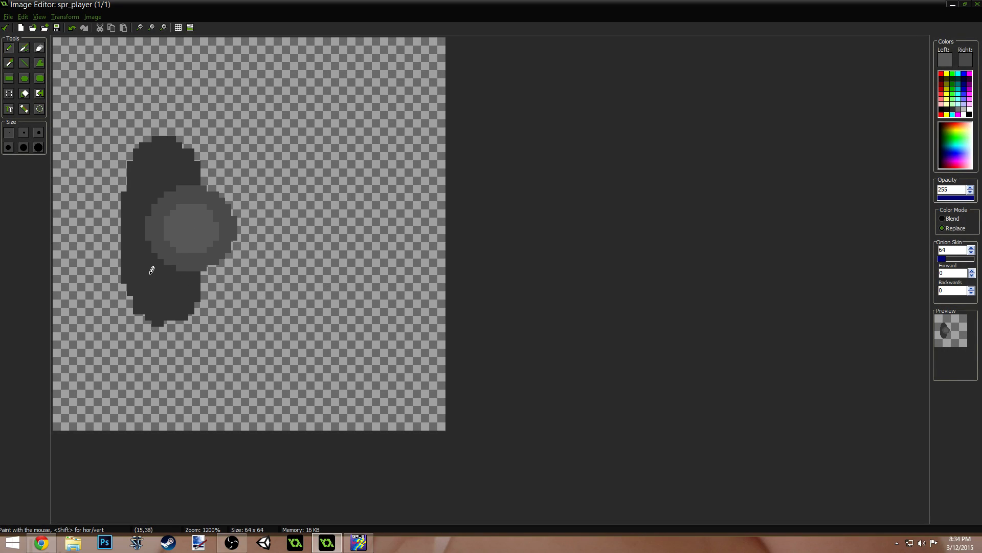
left_click(964, 58)
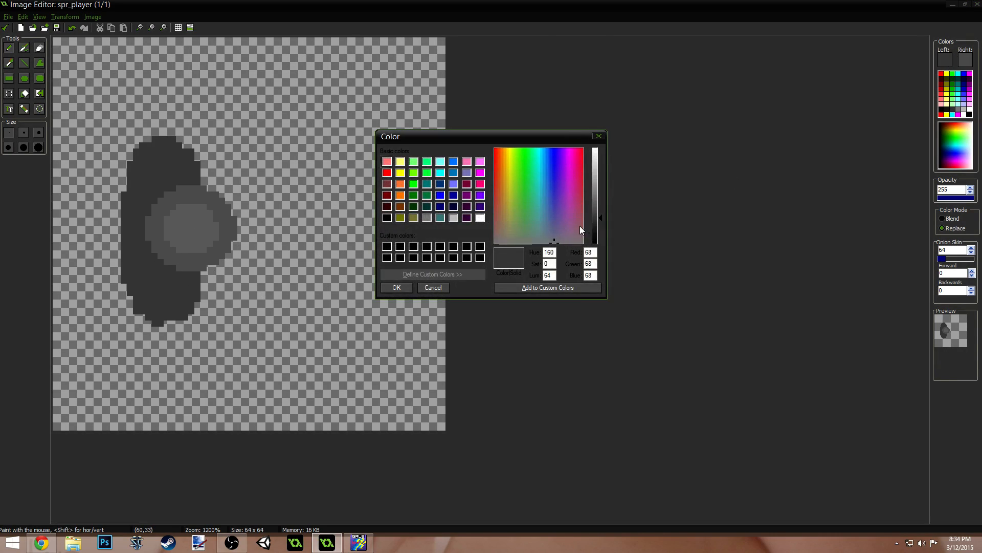
left_click(598, 223)
left_click(399, 288)
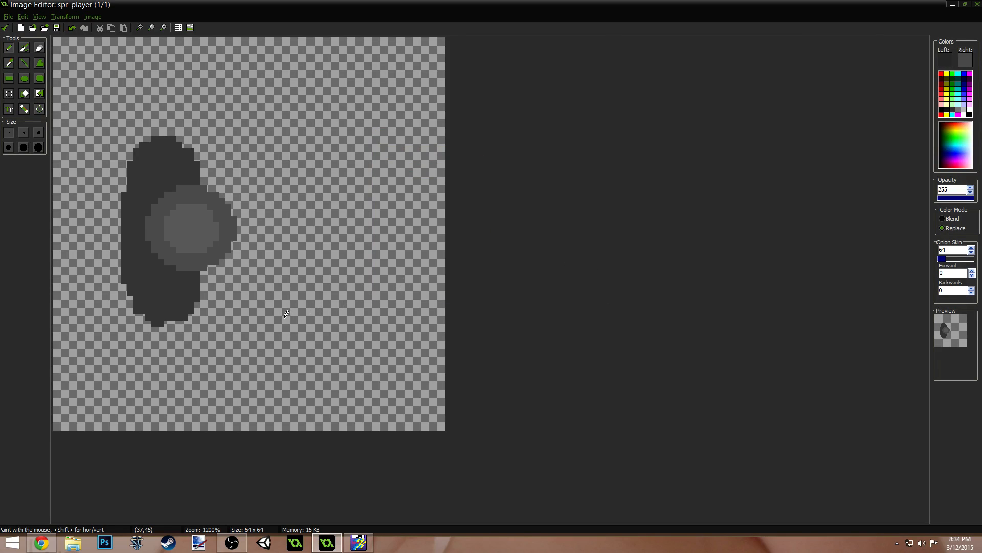
key("f")
left_click(175, 296)
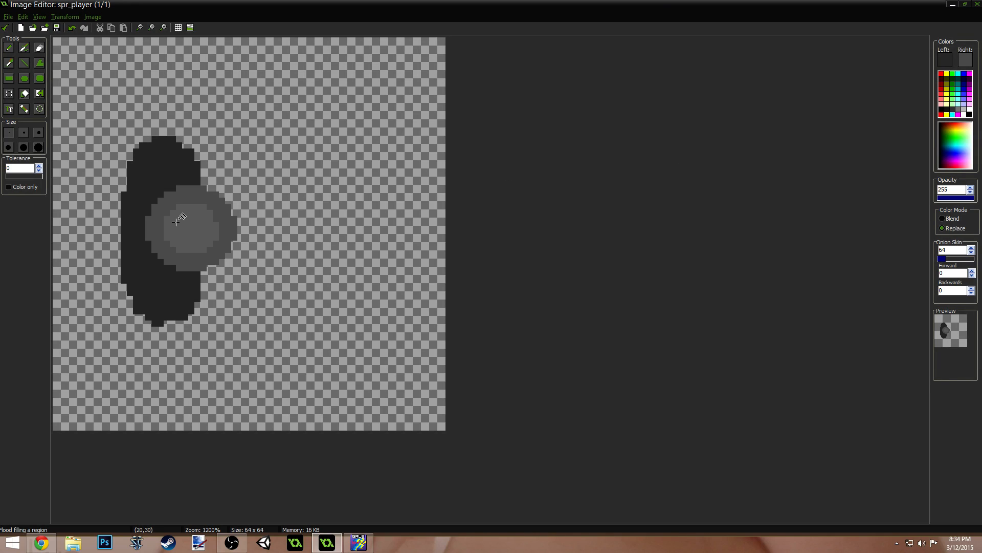
left_click(201, 218)
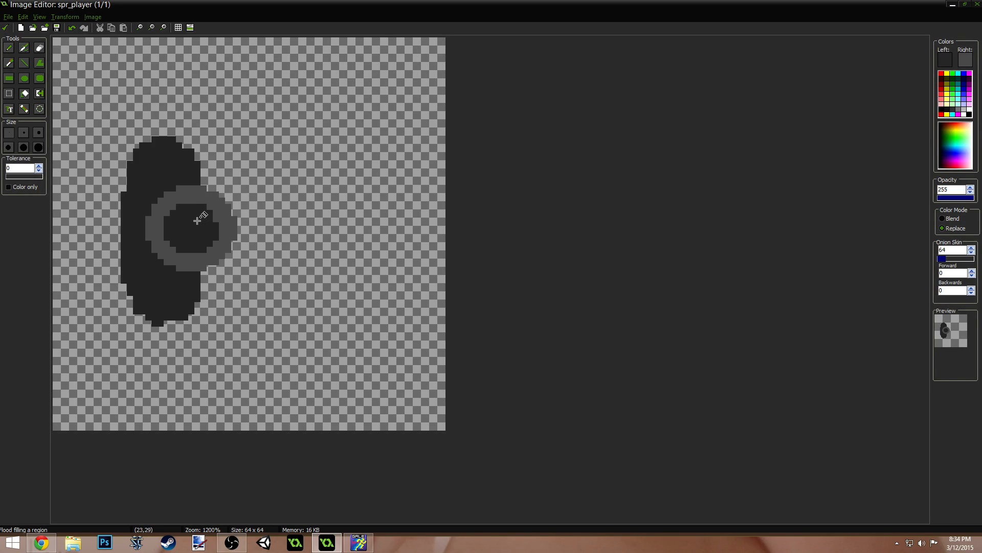
- Flood-fill the circle's outer ring with a darker gray, RGB 44, 44, 44
left_click(946, 61)
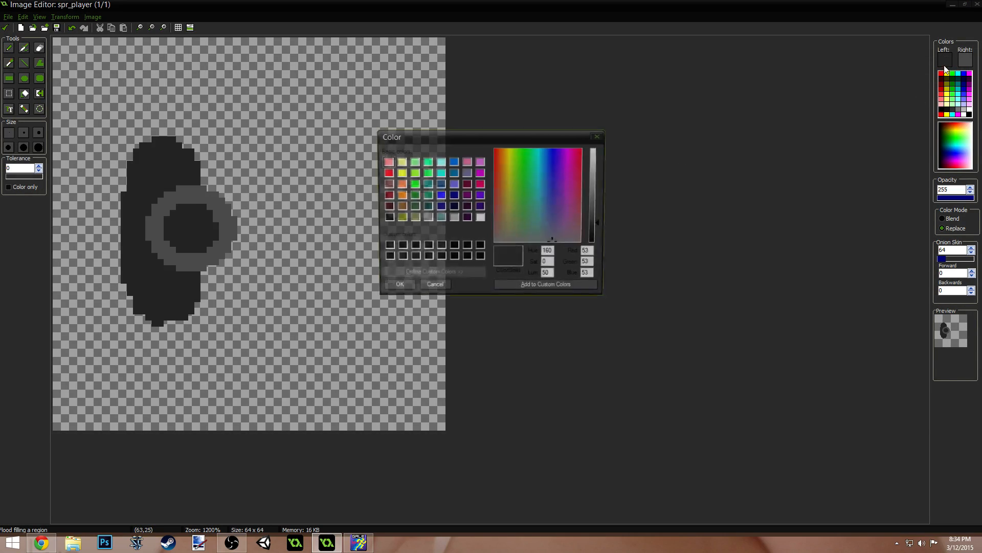
left_click_drag(604, 225, 600, 230)
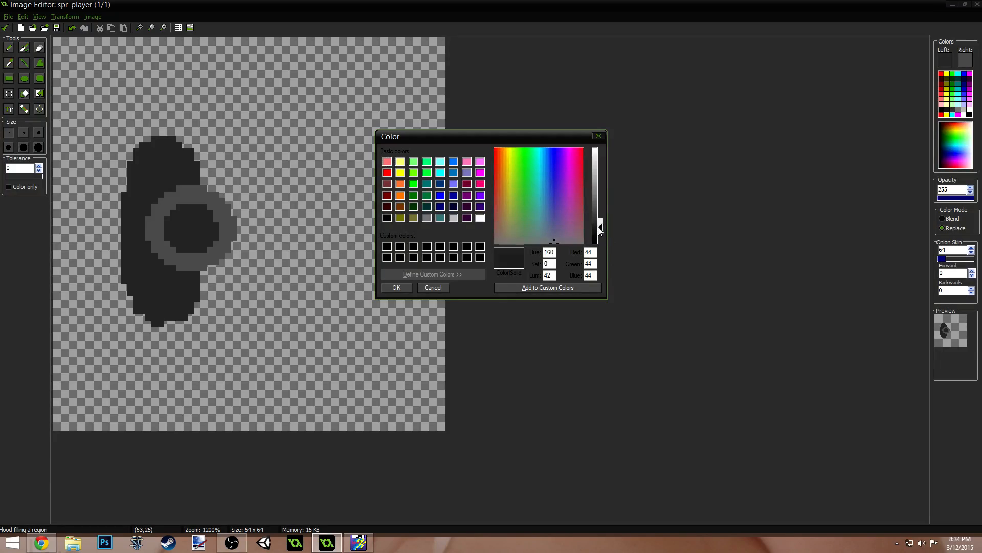
left_click(410, 288)
left_click(185, 197)
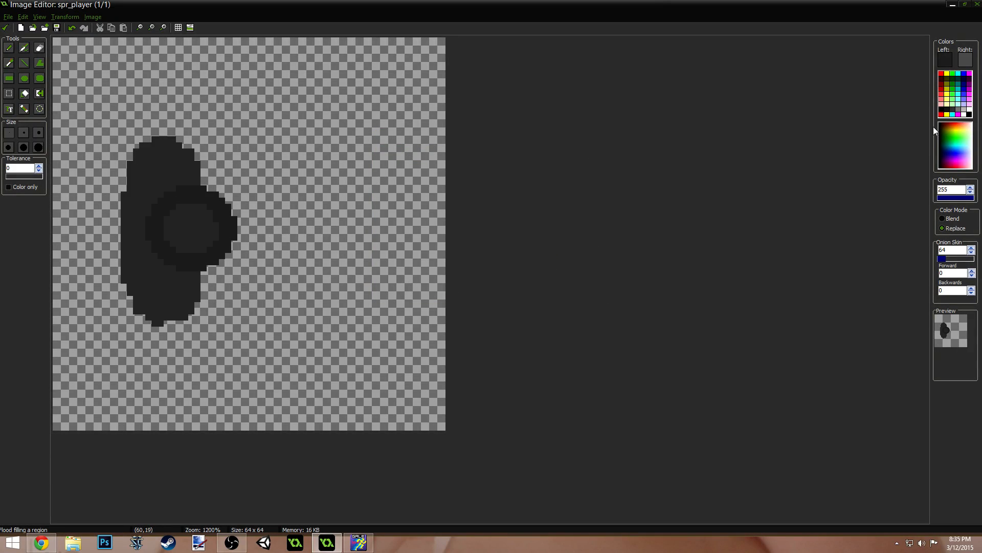
- Flood-fill the body around the circle with a slightly lighter dark gray
left_click(958, 105)
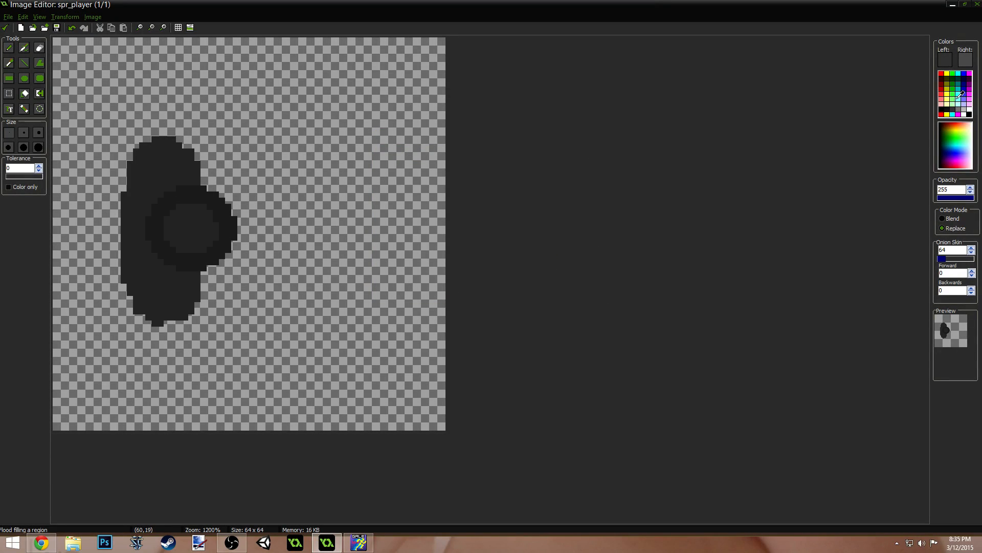
left_click(176, 173)
key("ctrl")
scroll(248, 216, "down", 8, "ctrl")
scroll(248, 216, "up", 8, "ctrl")
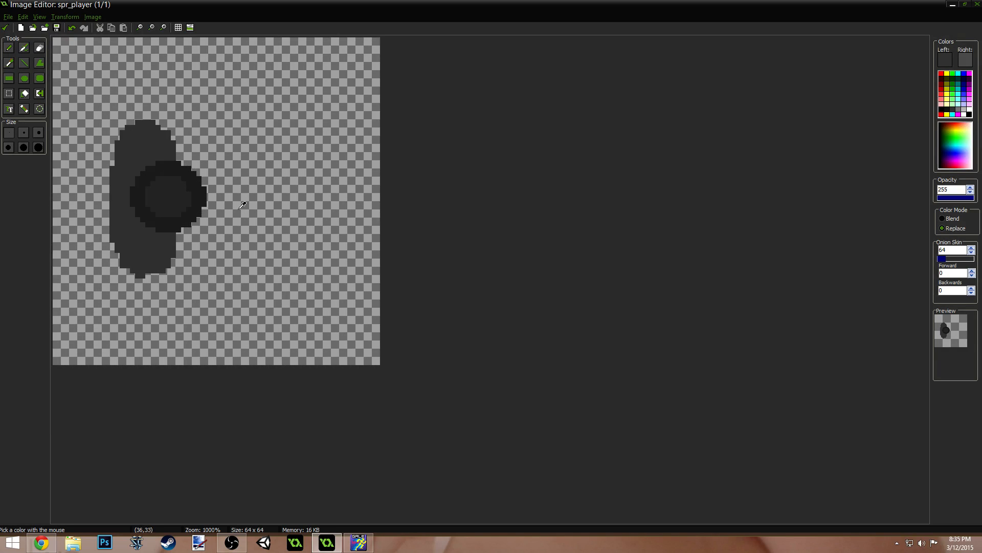
scroll(243, 205, "up", 1, "ctrl")
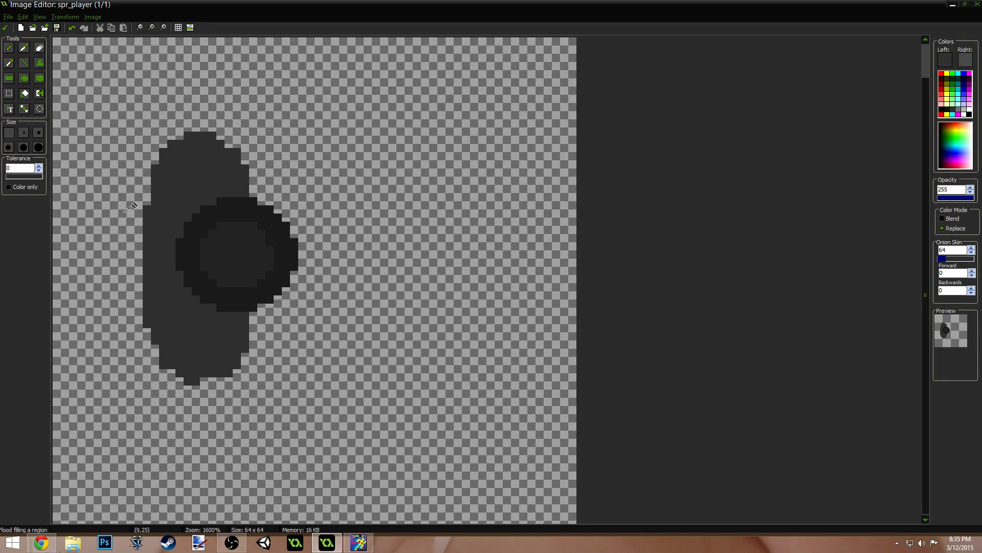
- Trim the circle's upper and right edges by about one pixel, using sampled transparency outside the body and the body's gray over it
left_click(260, 200, "ctrl")
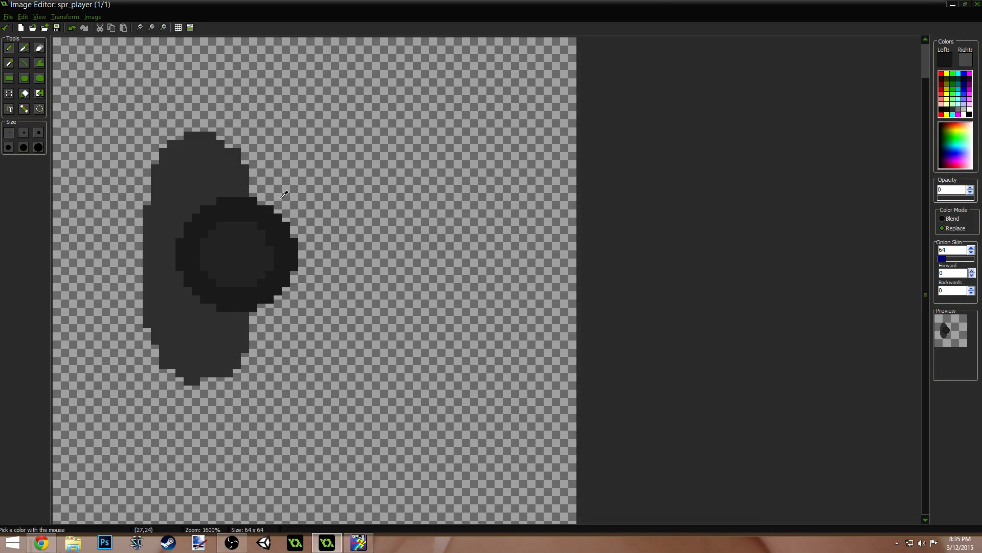
left_click(251, 200)
left_click(243, 199)
left_click(244, 192, "ctrl")
left_click(243, 200)
left_click_drag(243, 200, 216, 202)
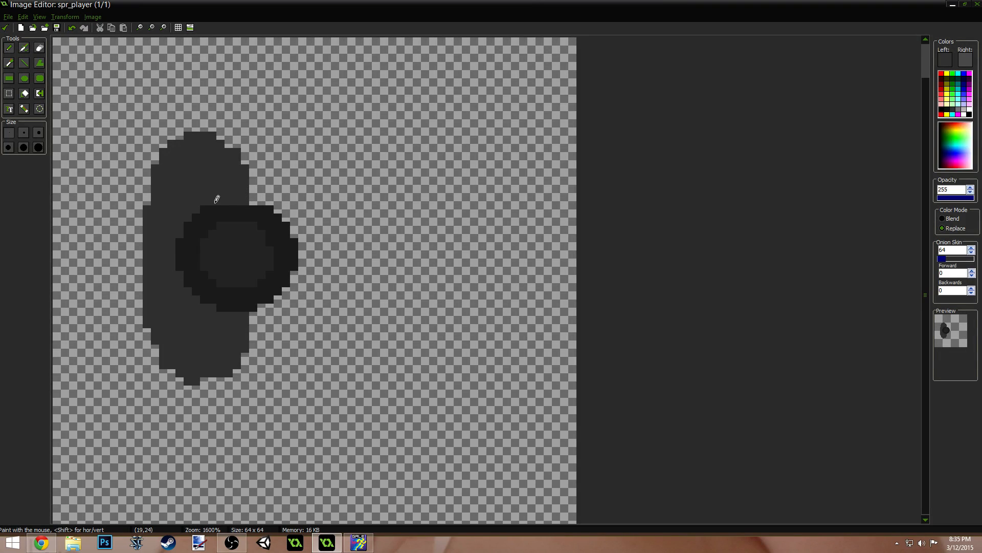
left_click(263, 202, "ctrl")
left_click(270, 207)
left_click_drag(295, 233, 296, 273)
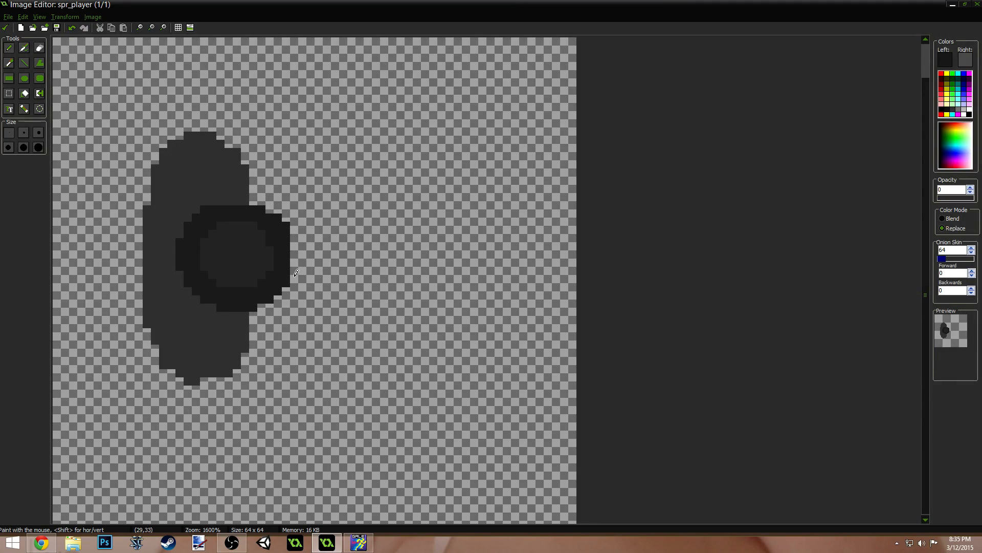
- Trim the circle's upper-right corner to transparency and reshape the corners of its inner disc using sampled grays
left_click_drag(291, 235, 286, 224)
left_click(179, 228, "ctrl")
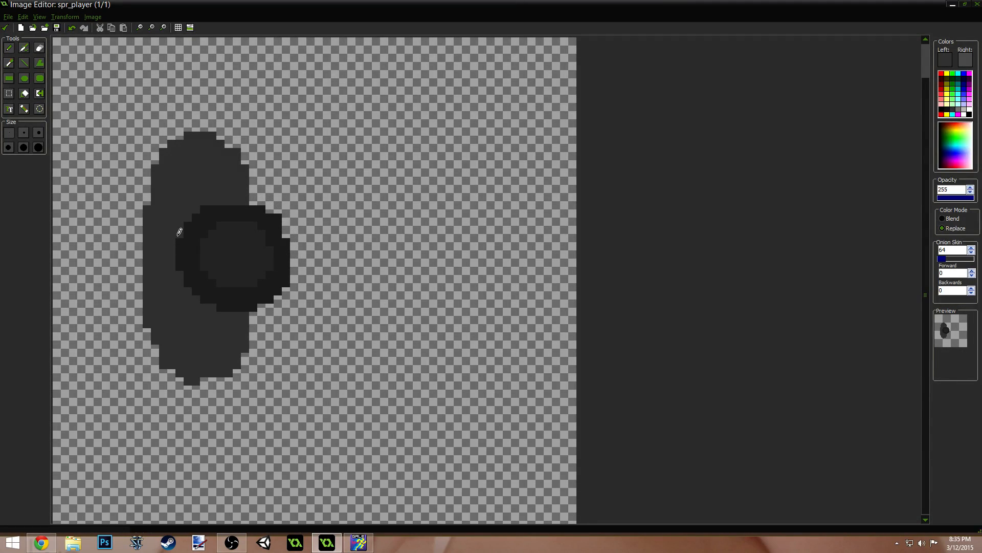
left_click(193, 216, "ctrl")
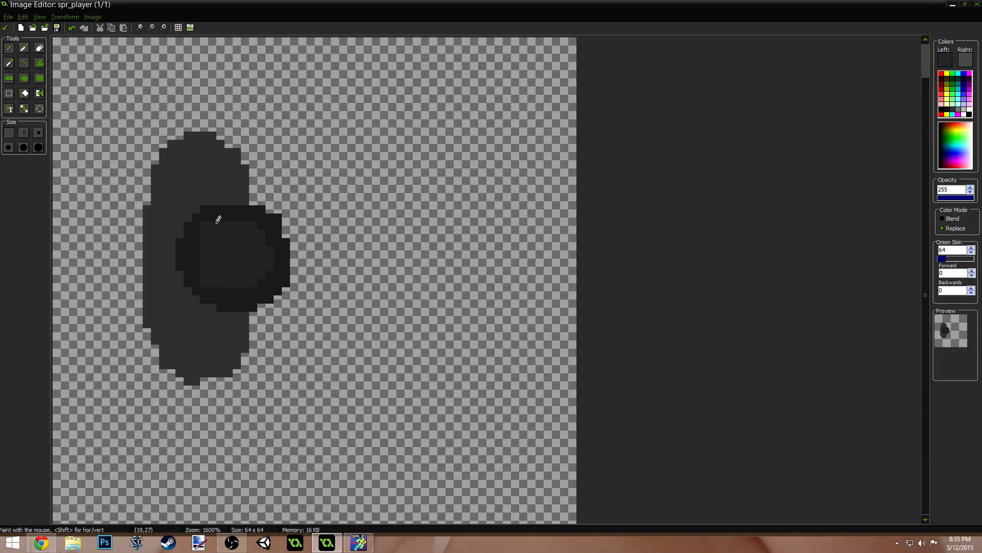
left_click(203, 224)
left_click(202, 281)
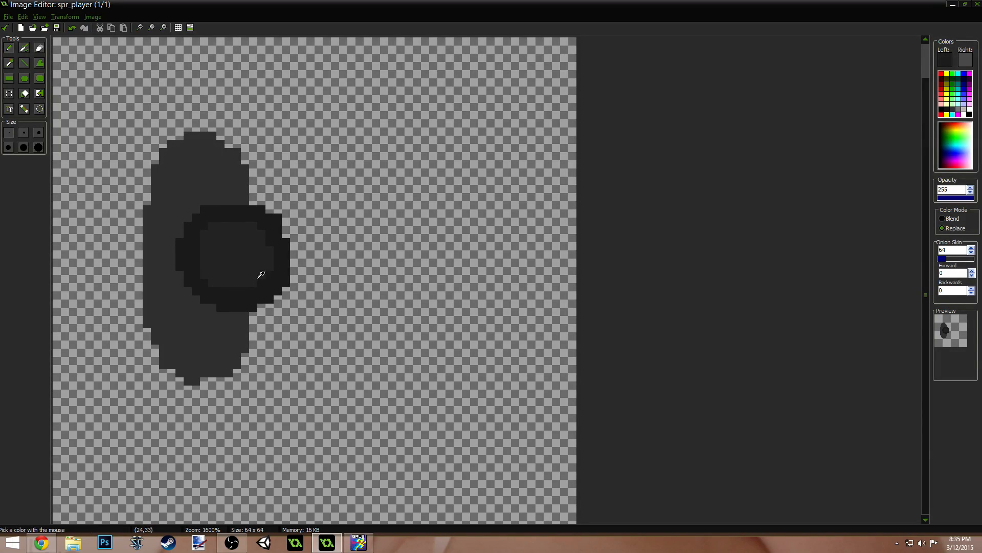
left_click(267, 262, "ctrl")
left_click(270, 241)
- Round off the circle's upper-right edge with sampled transparency and touch up the outline beside it
left_click(304, 239, "ctrl")
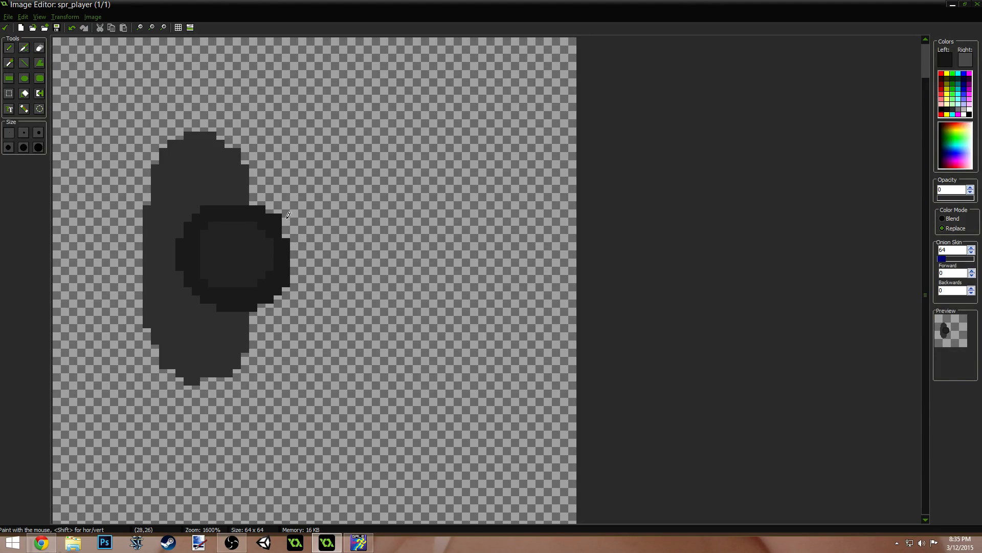
left_click(277, 216)
left_click_drag(265, 207, 257, 206)
left_click(267, 217, "ctrl")
left_click(254, 210)
- Trim the circle's bottom edge by about one pixel, using sampled transparency outside the body and body gray over it
left_click(261, 312, "ctrl")
left_click(251, 308)
left_click(242, 314, "ctrl")
left_click_drag(238, 308, 214, 307)
left_click(273, 306, "ctrl")
left_click(272, 298)
left_click(233, 315, "ctrl")
left_click(246, 306)
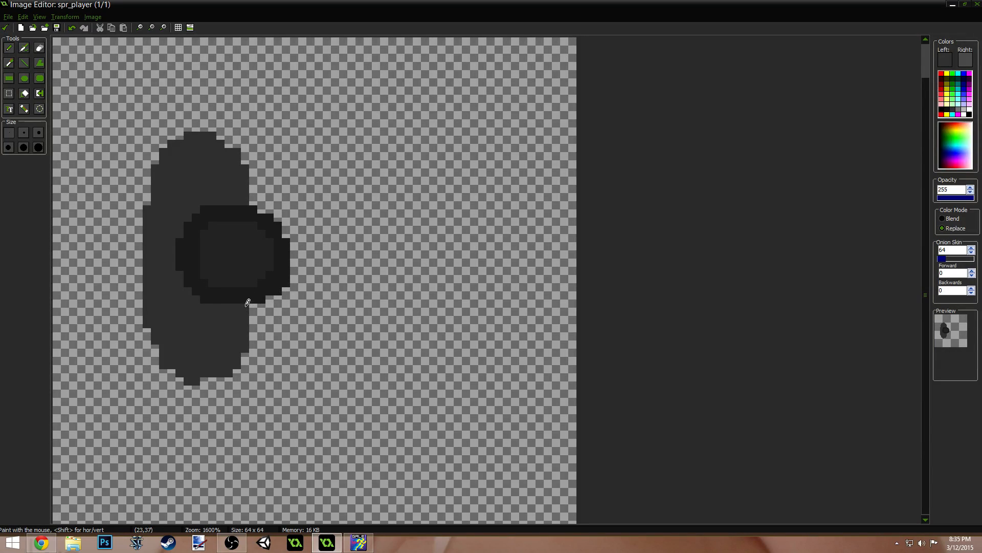
left_click(306, 271, "ctrl")
left_click(286, 283)
- Paint lighter gray patches, RGB 79, 79, 79, on the body above and below the circle
scroll(366, 188, "down", 5, "ctrl")
scroll(358, 194, "up", 3, "ctrl")
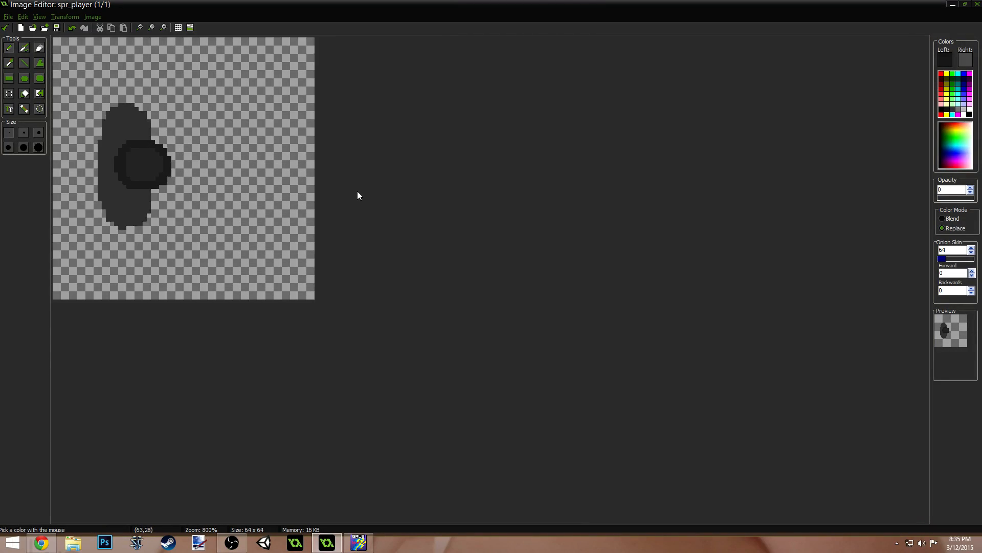
scroll(336, 203, "down", 1, "ctrl")
scroll(189, 176, "down", 1, "ctrl")
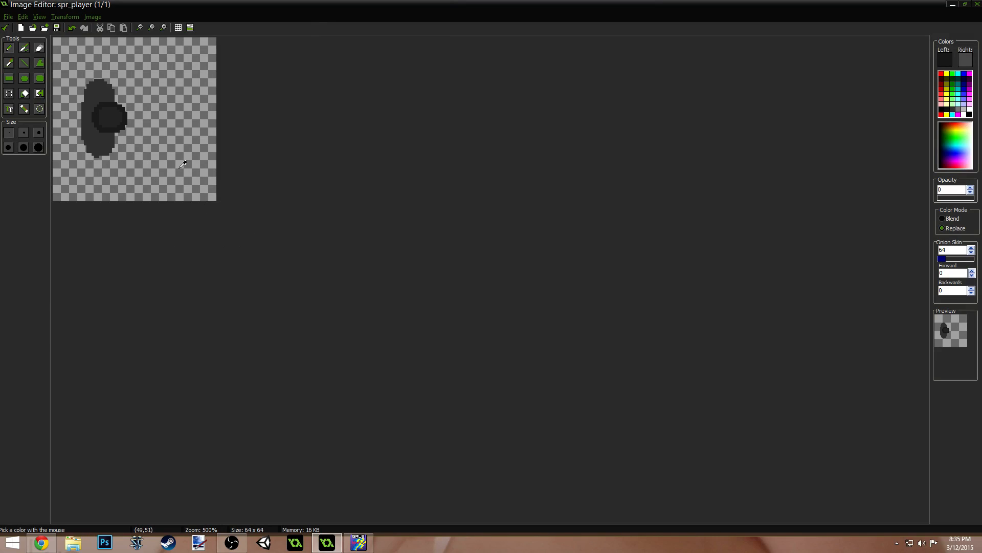
scroll(202, 193, "up", 3, "ctrl")
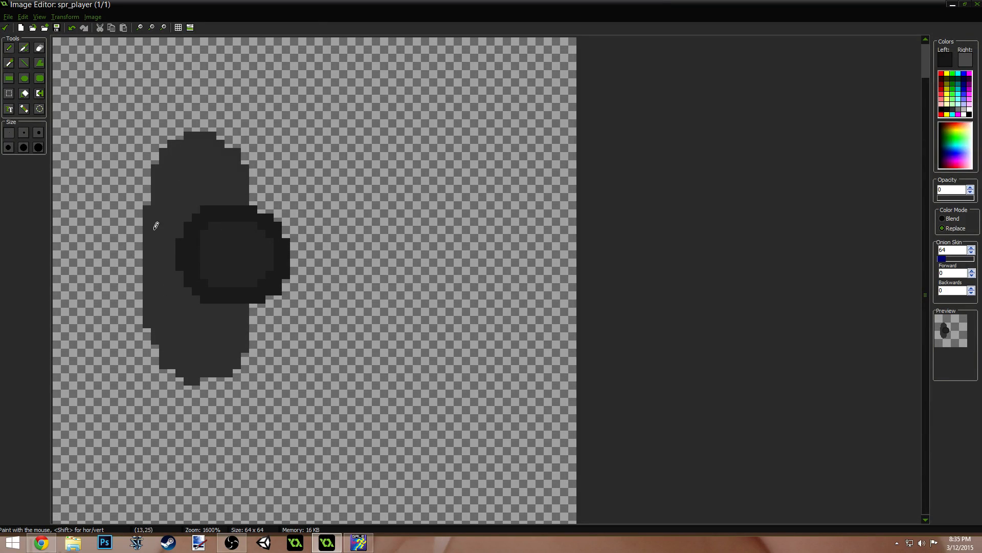
left_click(945, 60)
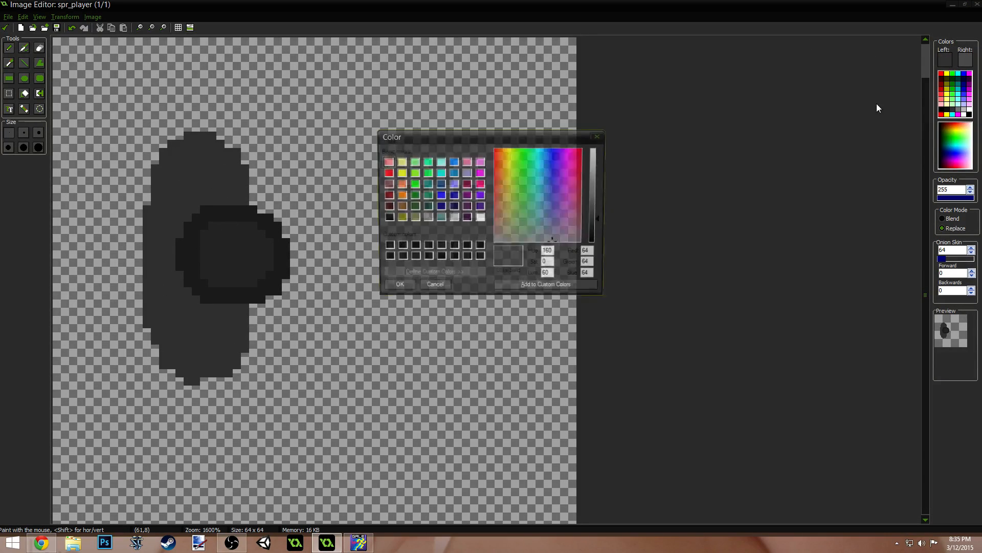
left_click(600, 214)
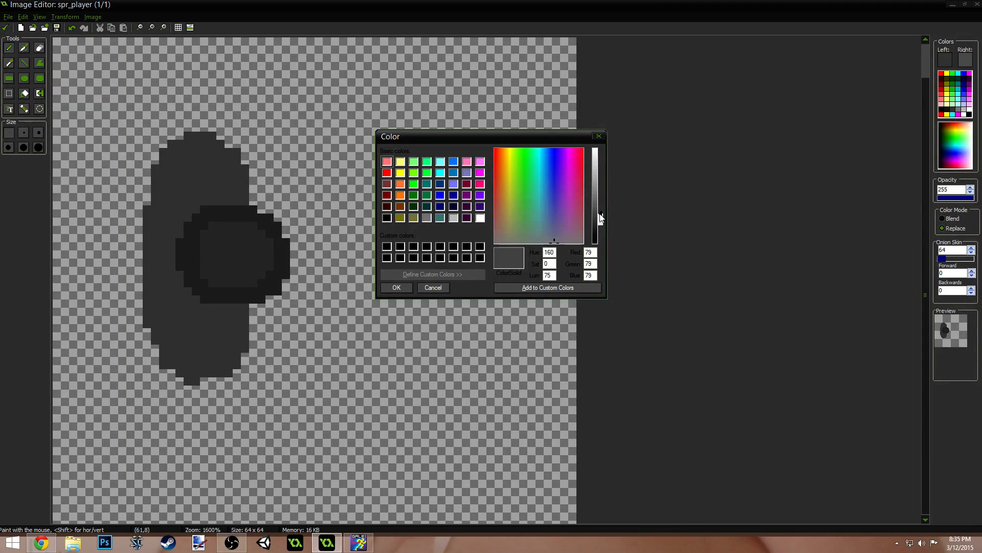
left_click(395, 288)
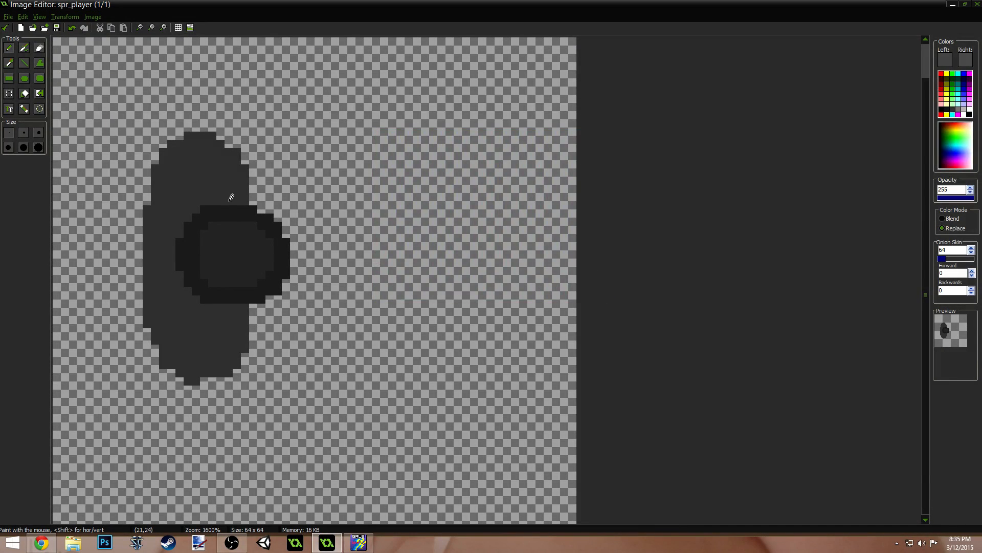
mouse_move(221, 198)
left_mouse_down()
mouse_move(229, 153)
mouse_move(211, 144)
mouse_move(193, 161)
mouse_move(191, 193)
mouse_move(220, 201)
mouse_move(198, 184)
mouse_move(210, 151)
mouse_move(220, 171)
mouse_move(226, 153)
left_mouse_up()
mouse_move(224, 309)
left_mouse_down()
mouse_move(196, 332)
mouse_move(195, 364)
mouse_move(225, 330)
mouse_move(228, 307)
left_mouse_up()
mouse_move(222, 341)
left_mouse_down()
mouse_move(205, 333)
mouse_move(226, 303)
left_mouse_up()
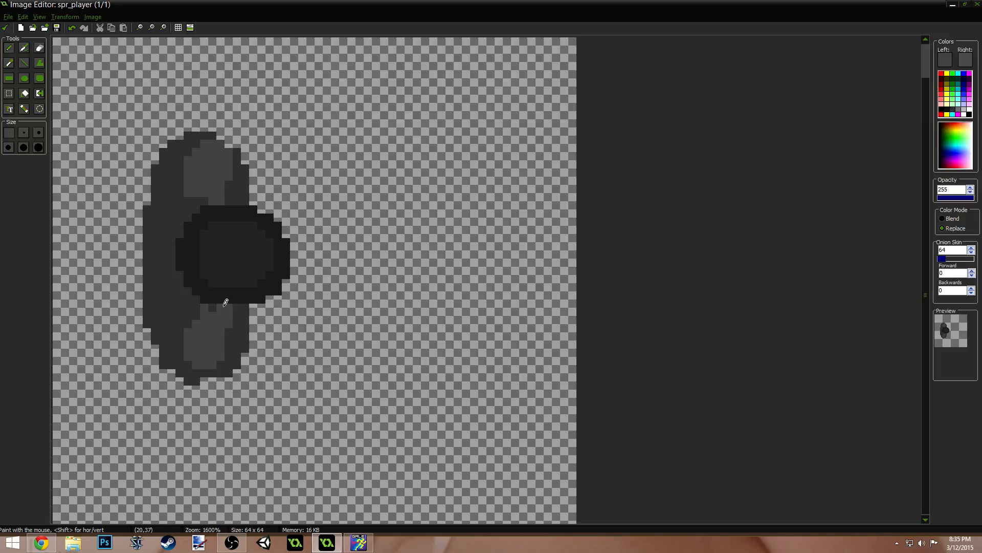
- Refine the edges of both lighter gray patches with single pixels so they meet the circle evenly
right_click(228, 332)
left_click(197, 313)
scroll(200, 237, "down", 3)
scroll(195, 232, "up", 4)
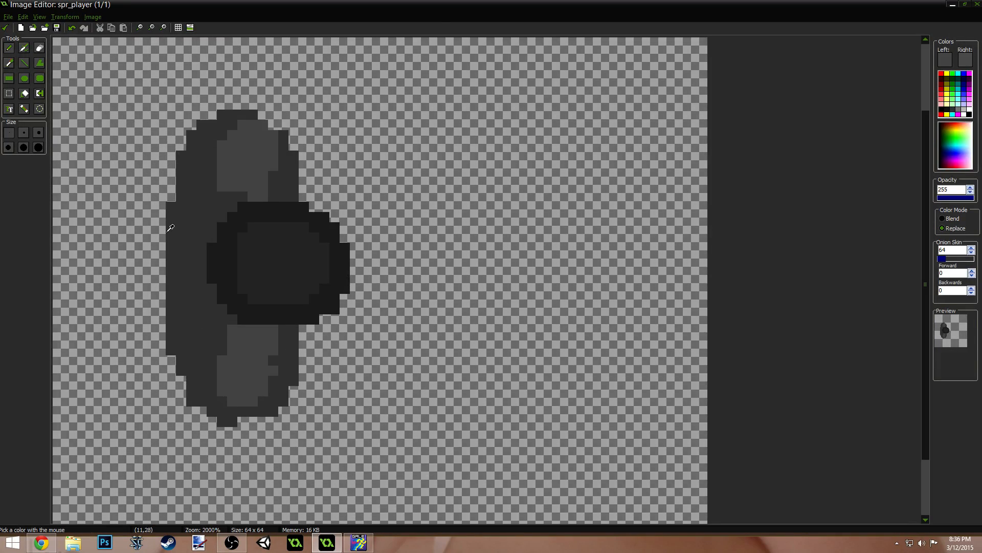
left_click(273, 196)
left_click(273, 186)
left_click_drag(232, 195, 242, 194)
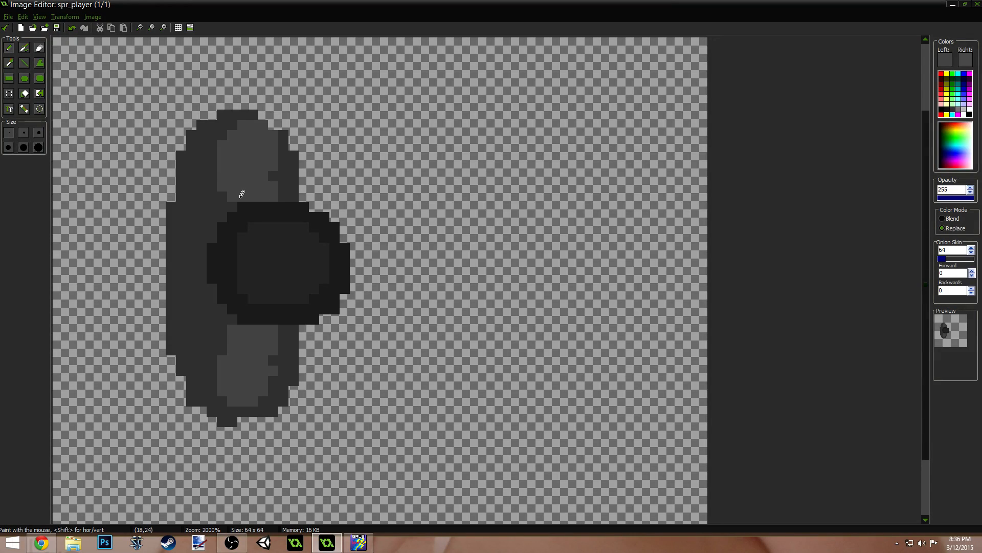
left_click(235, 200)
- Sample the dark gray of the circle's outer ring as the drawing color
scroll(226, 209, "down", 2)
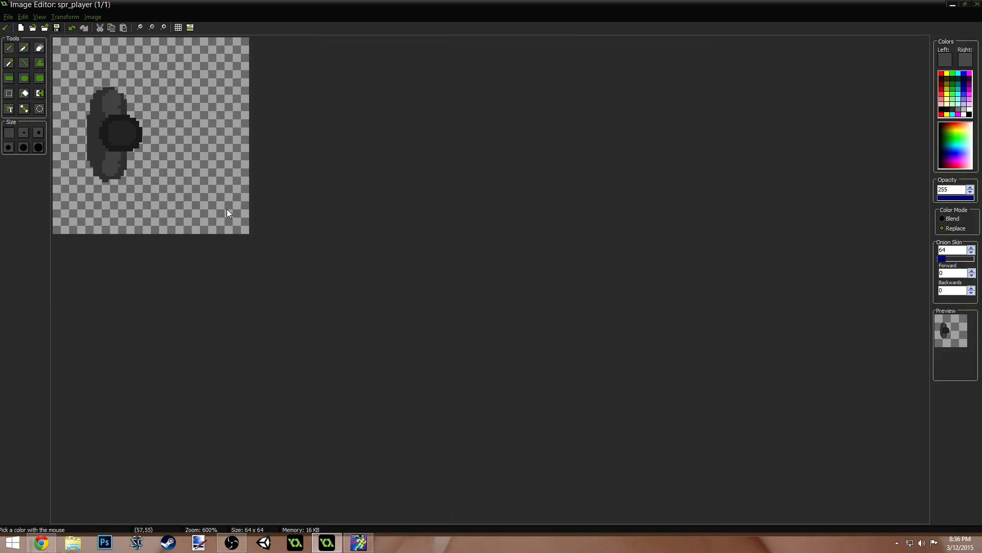
scroll(216, 213, "up", 4)
scroll(224, 241, "down", 5)
scroll(223, 240, "down", 1)
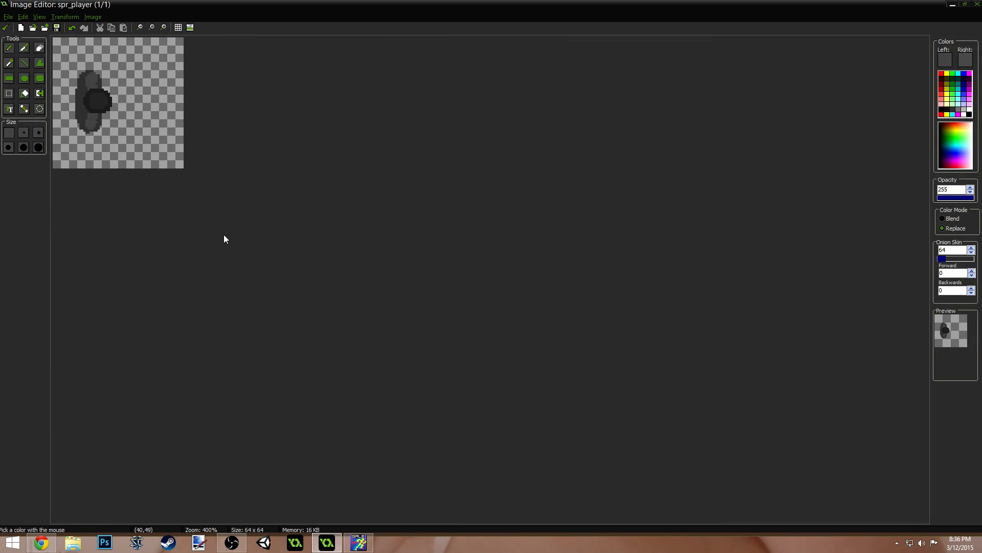
scroll(211, 218, "up", 1)
scroll(211, 218, "up", 3)
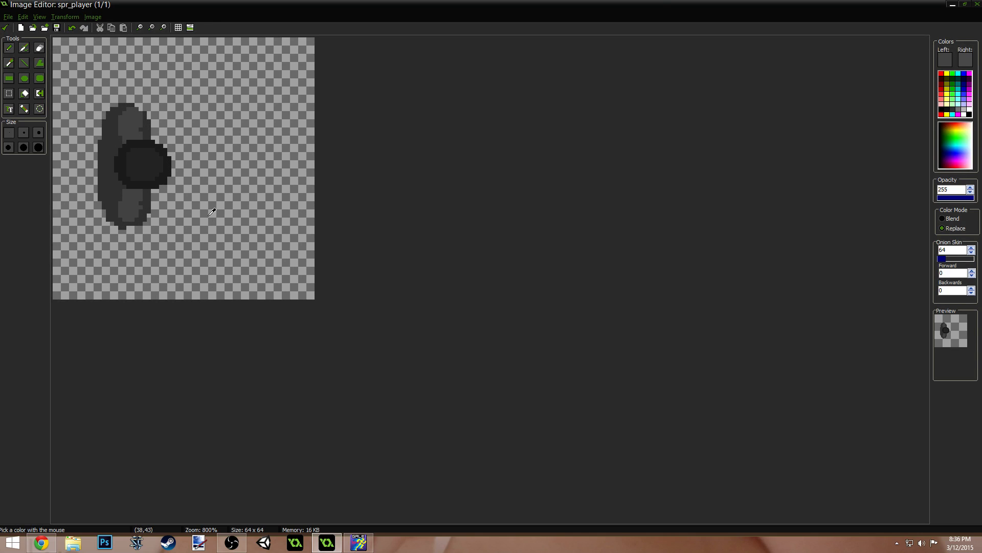
scroll(210, 218, "down", 2)
scroll(207, 219, "up", 2)
scroll(215, 228, "up", 3)
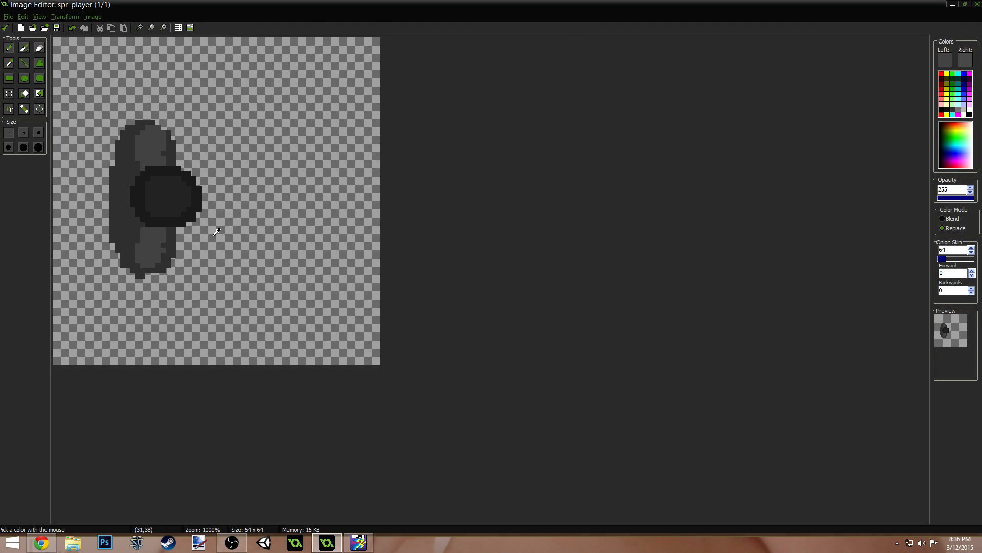
left_click(222, 238, "ctrl")
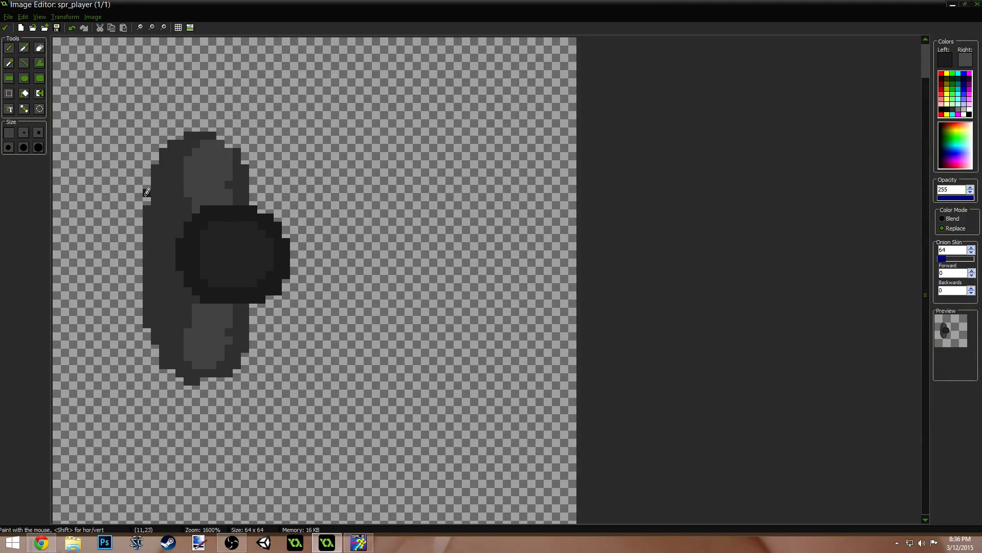
- Try adding dark gray blocks to the body's upper-left edge and lower-right side, and undo both
mouse_move(147, 192)
left_mouse_down()
mouse_move(113, 219)
mouse_move(139, 231)
mouse_move(123, 209)
mouse_move(137, 209)
left_mouse_up()
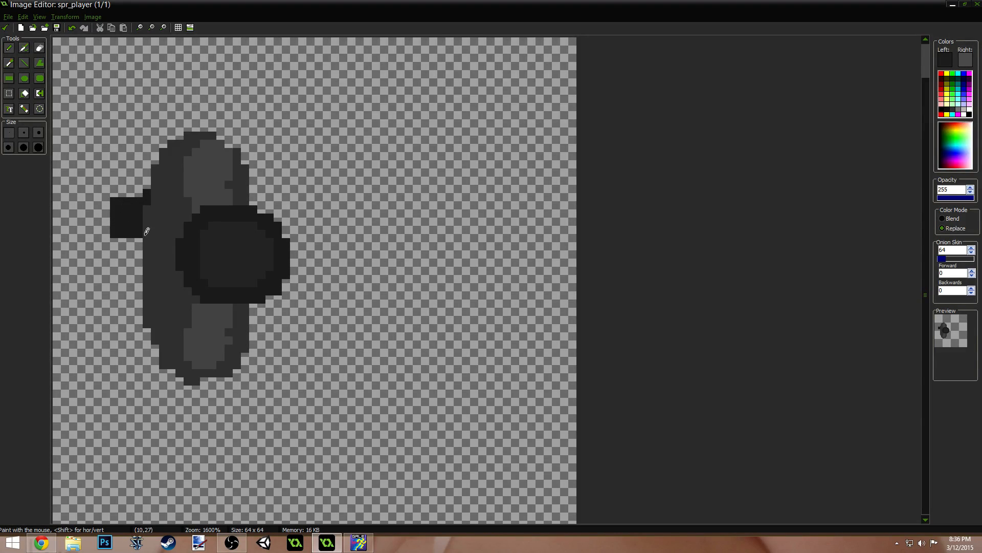
mouse_move(271, 333)
left_mouse_down()
mouse_move(251, 333)
mouse_move(280, 335)
mouse_move(261, 354)
mouse_move(269, 364)
mouse_move(260, 342)
mouse_move(254, 348)
left_mouse_up()
scroll(355, 274, "down", 5, "ctrl")
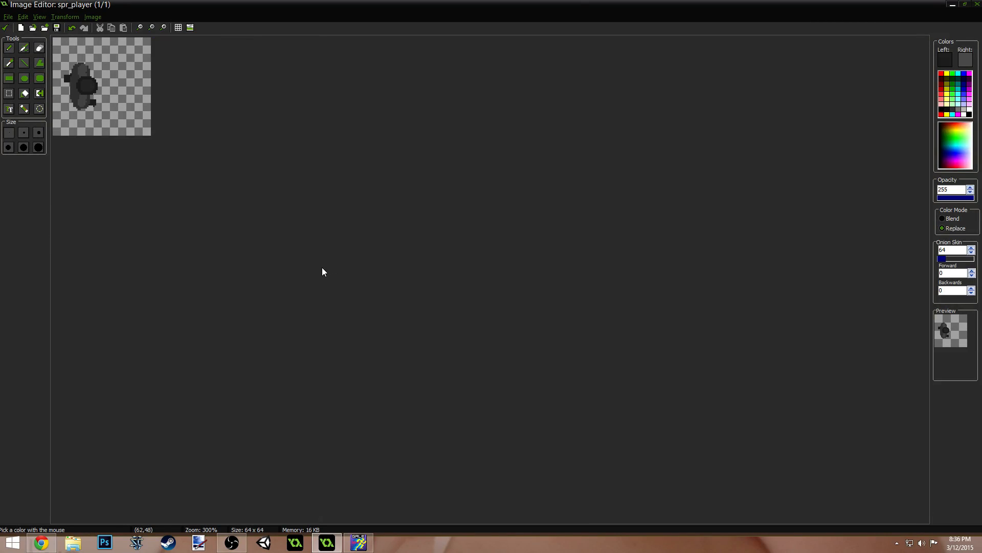
scroll(321, 267, "up", 2, "ctrl")
key("ctrl+z")
key("ctrl+z")
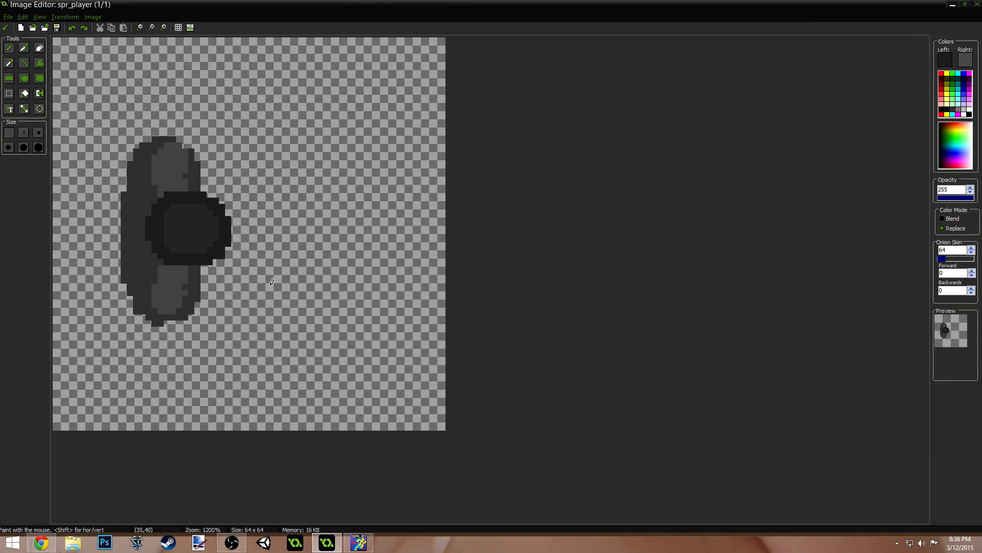
- Paint a curved dark gray strip along the body's left edge and thin its inner side with sampled body gray
scroll(139, 255, "up", 2, "ctrl")
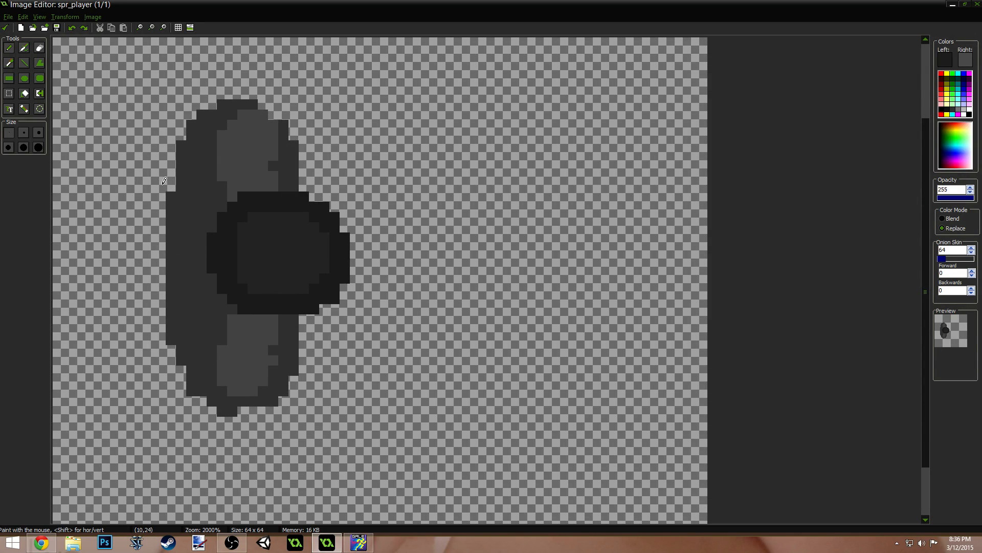
mouse_move(165, 180)
left_mouse_down()
mouse_move(159, 220)
mouse_move(151, 212)
mouse_move(151, 280)
mouse_move(152, 238)
left_mouse_up()
mouse_move(149, 305)
left_mouse_down()
mouse_move(160, 297)
mouse_move(141, 266)
mouse_move(153, 192)
mouse_move(142, 221)
left_mouse_up()
mouse_move(159, 309)
left_mouse_down()
mouse_move(167, 348)
mouse_move(150, 330)
left_mouse_up()
left_click(170, 301, "ctrl")
left_click_drag(160, 290, 162, 249)
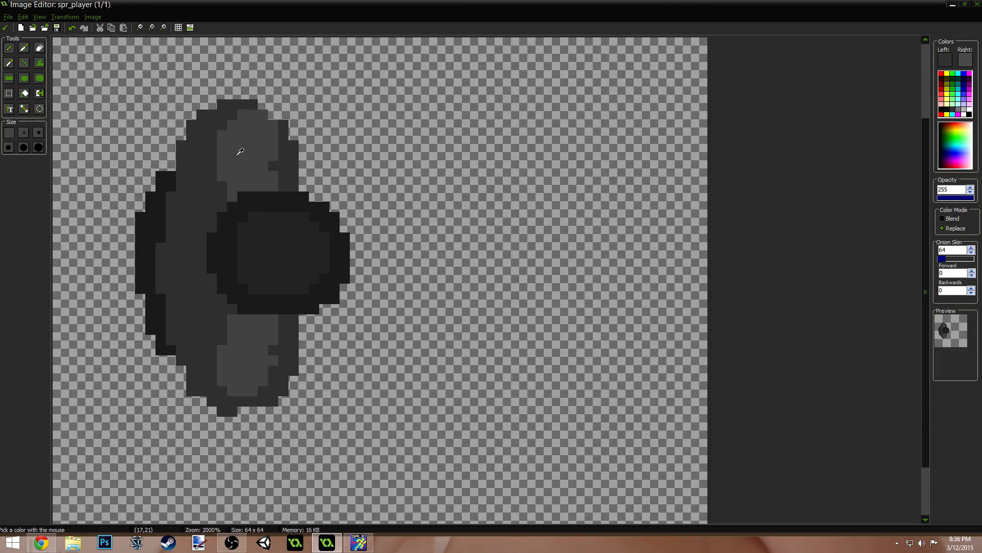
- Widen the inner side of the dark strip along the body's left edge with its sampled dark gray
scroll(240, 152, "down", 4)
scroll(167, 191, "up", 4)
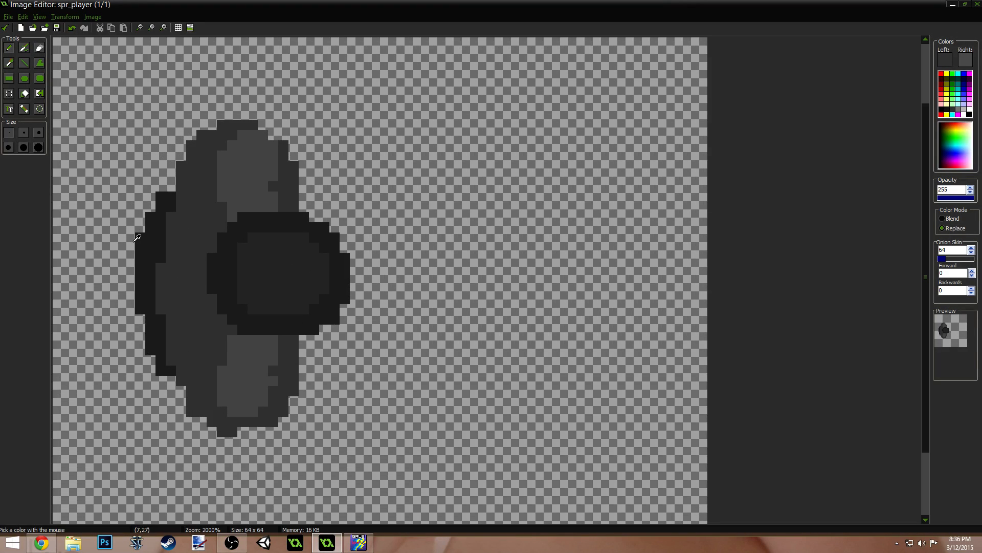
left_click(146, 252, "ctrl")
mouse_move(159, 261)
left_mouse_down()
mouse_move(166, 313)
mouse_move(160, 294)
left_mouse_up()
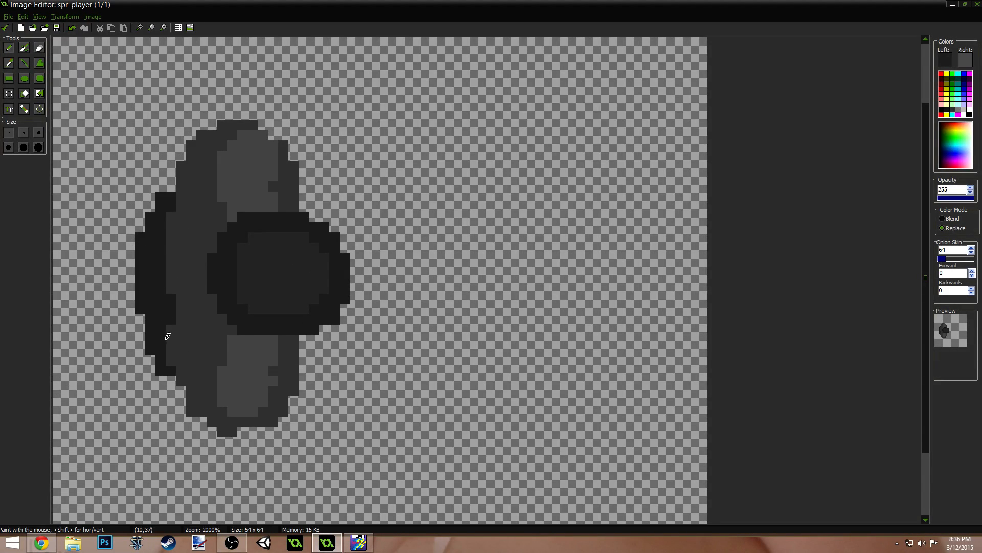
left_click_drag(168, 336, 167, 265)
left_click_drag(168, 198, 170, 310)
left_click(179, 266, "ctrl")
- Extend the dark strip around the body's upper-left and lower-left edges and touch up its upper corner
scroll(247, 182, "down", 1, "ctrl")
scroll(250, 179, "up", 2, "ctrl")
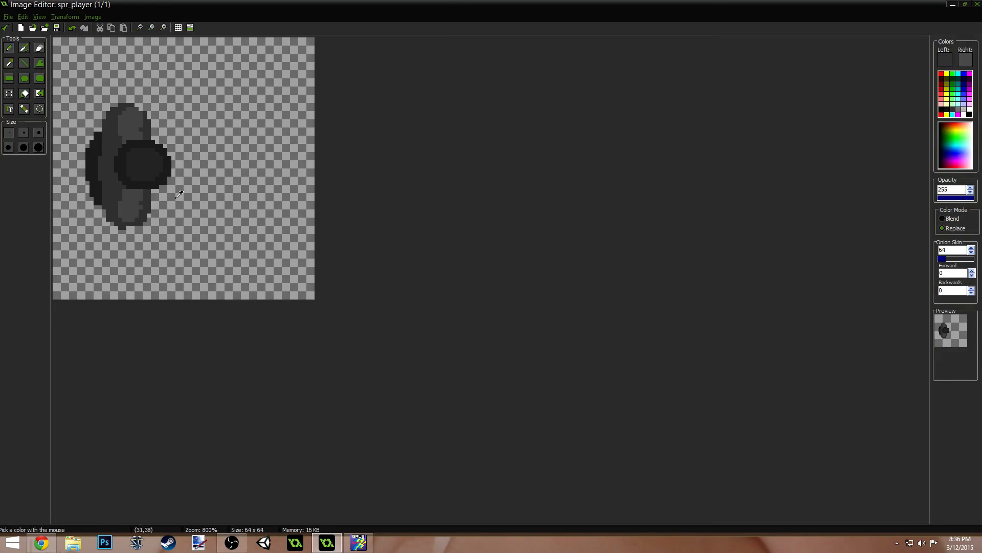
mouse_move(124, 176)
left_mouse_down()
mouse_move(111, 163)
mouse_move(128, 154)
mouse_move(124, 165)
left_mouse_up()
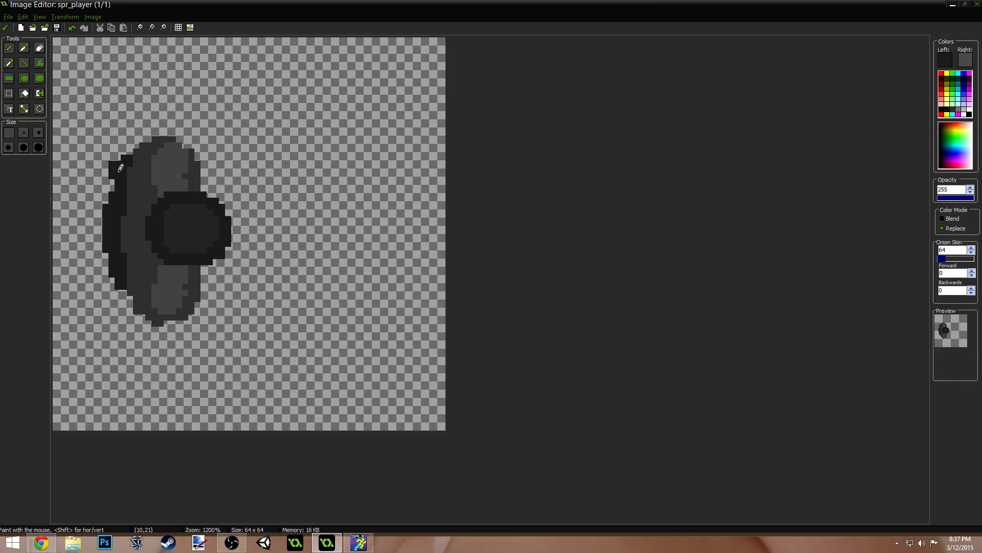
mouse_move(138, 308)
left_mouse_down()
mouse_move(131, 295)
mouse_move(132, 315)
mouse_move(123, 288)
mouse_move(123, 308)
mouse_move(115, 292)
left_mouse_up()
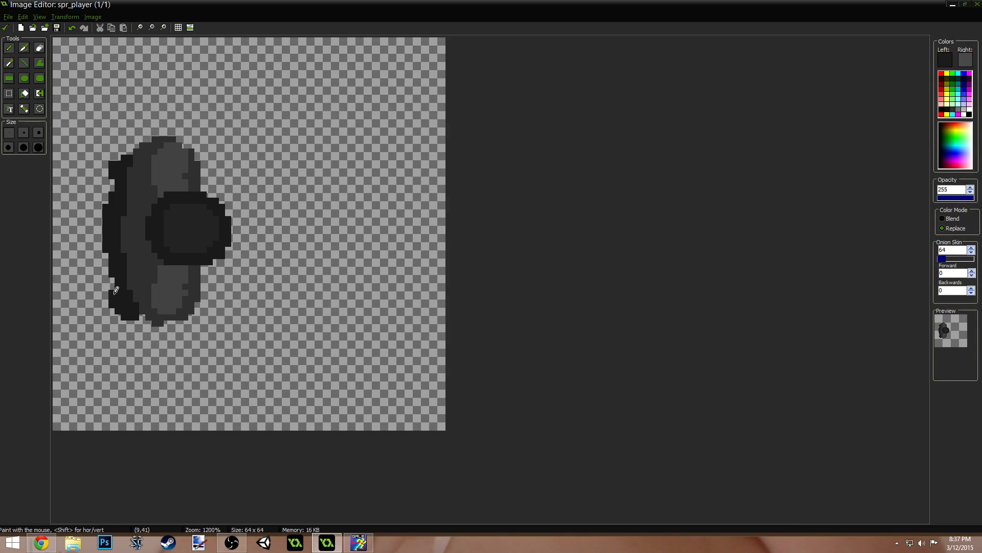
left_click(151, 338, "ctrl")
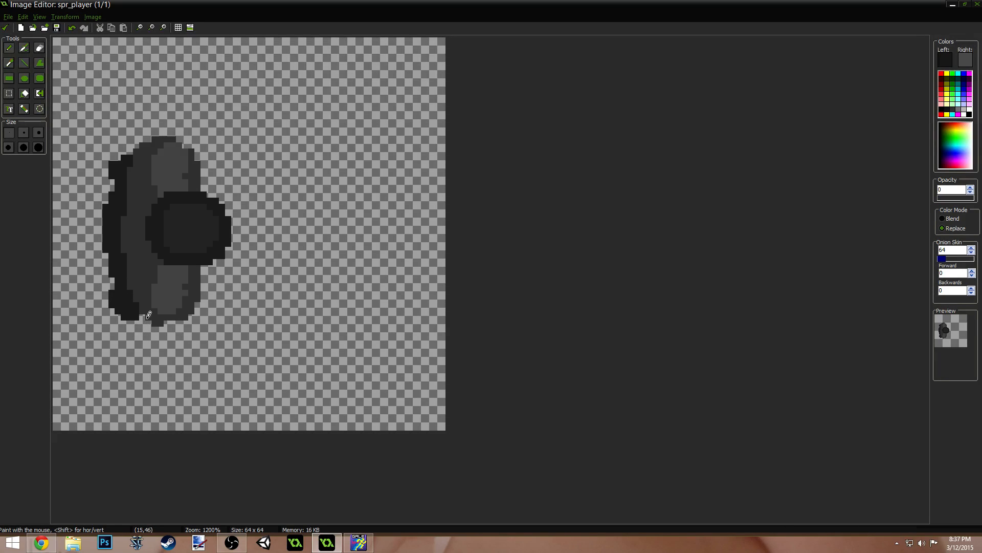
left_click(116, 173, "ctrl")
left_click(116, 183, "ctrl")
left_click(116, 163, "ctrl")
- Pick a darker, near-black drawing colour and flood-fill the dark strip along the body's back with it
scroll(208, 145, "down", 3, "ctrl")
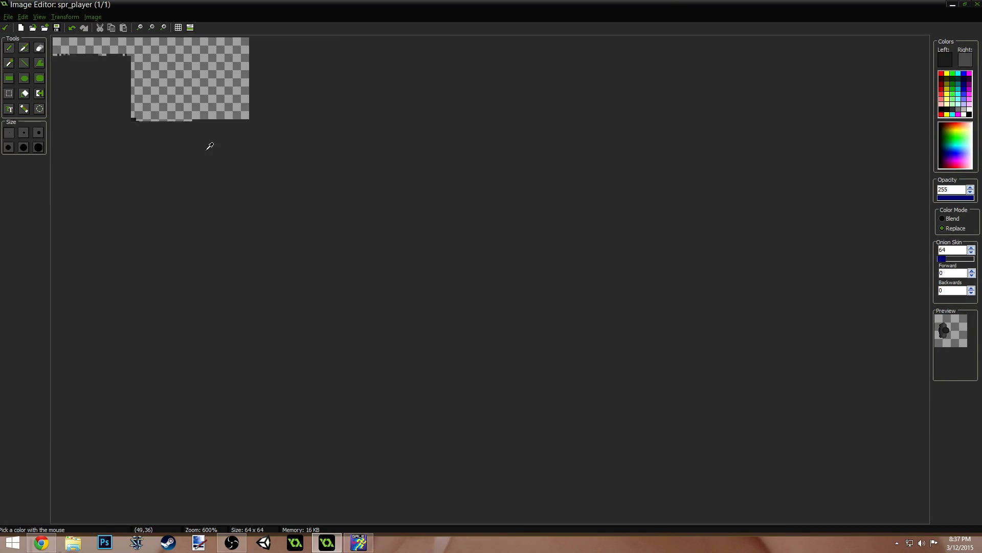
scroll(161, 177, "up", 1, "ctrl")
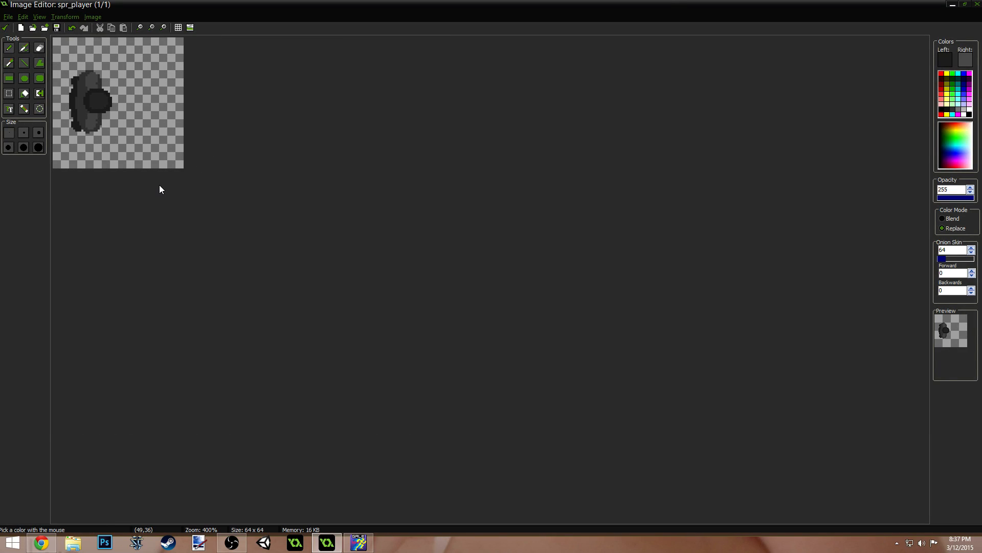
scroll(154, 178, "up", 2, "ctrl")
scroll(154, 176, "up", 1, "ctrl")
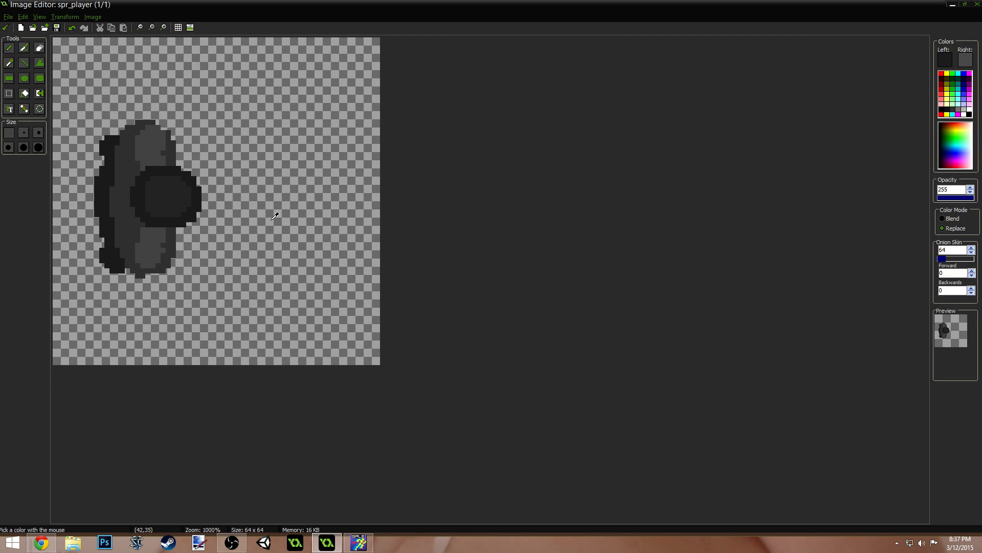
scroll(269, 215, "up", 1, "ctrl")
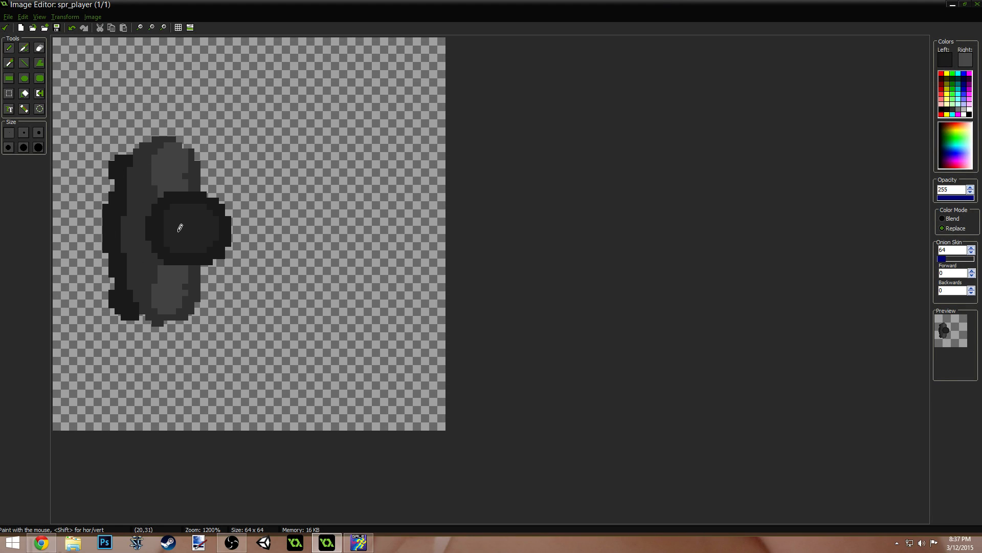
left_click(945, 60)
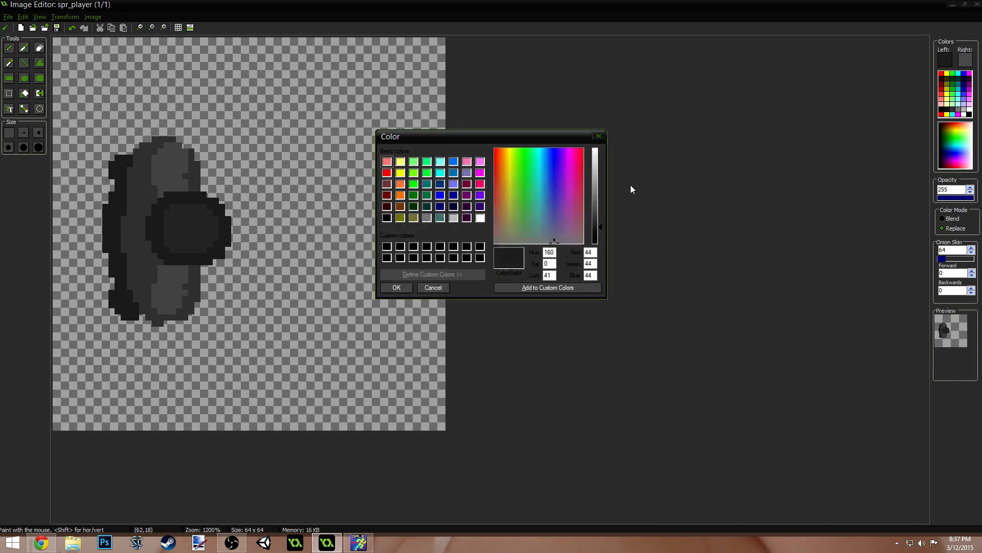
left_click(599, 231)
left_click(397, 288)
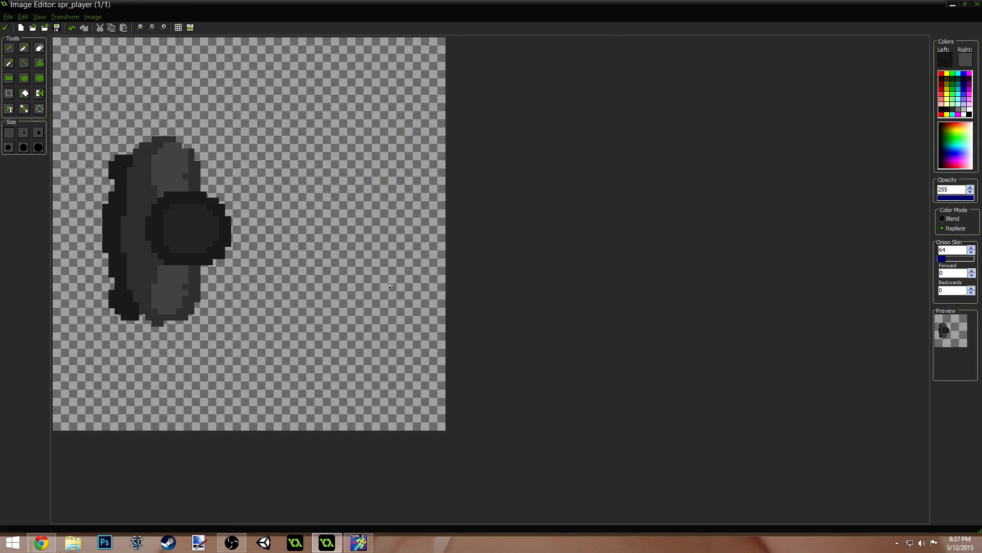
left_click(24, 93)
scroll(180, 185, "down", 11, "ctrl")
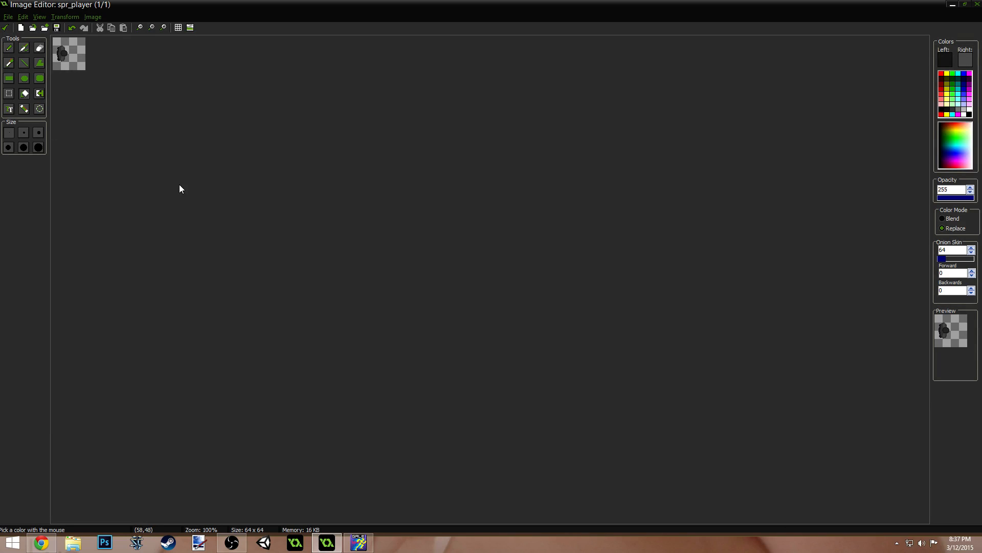
scroll(171, 188, "up", 9, "ctrl")
scroll(262, 200, "up", 6, "ctrl")
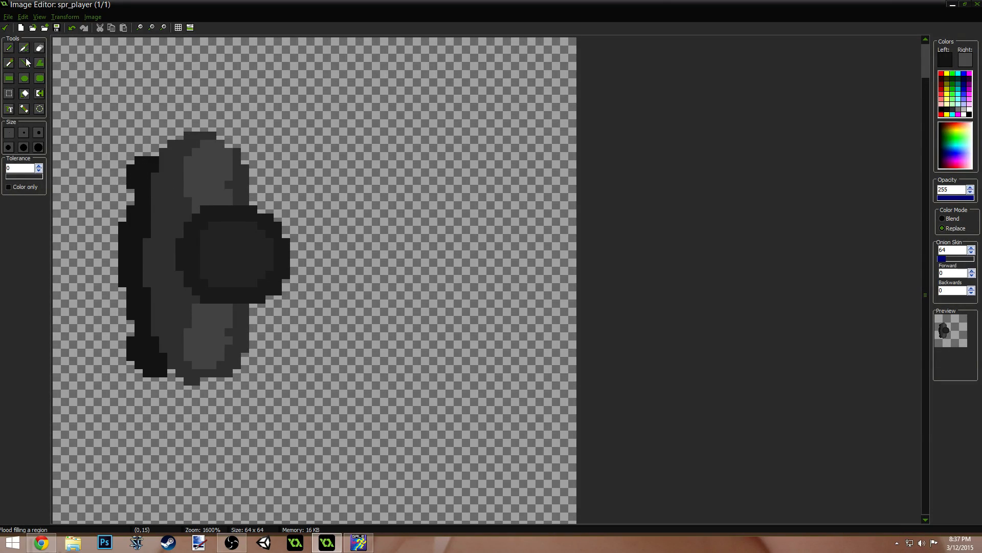
- Paint near-black shoulder stubs extending forward from the body's upper-right and lower-right edges, and trim their stray pixels
left_click(24, 63)
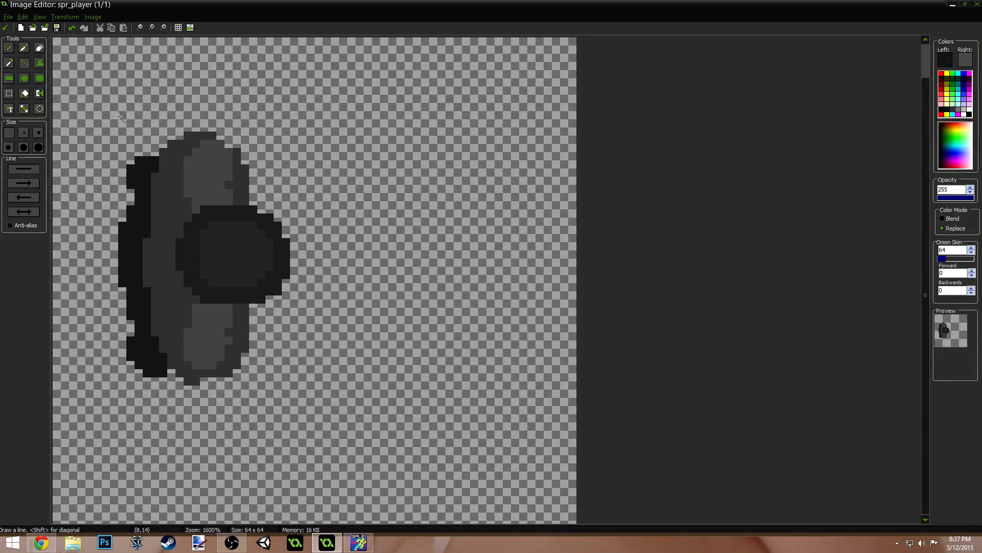
left_click(8, 48)
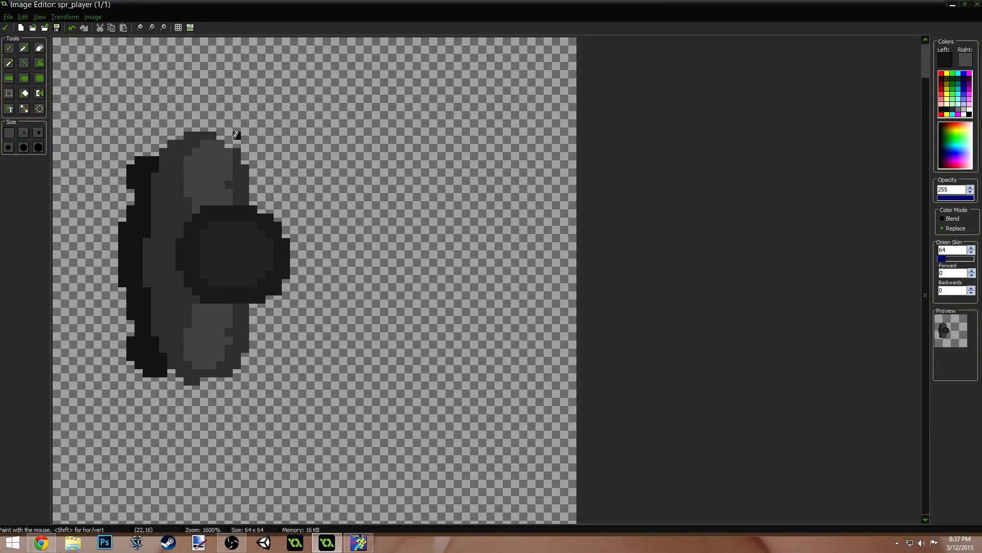
mouse_move(236, 135)
left_mouse_down()
mouse_move(259, 158)
mouse_move(248, 159)
mouse_move(268, 142)
mouse_move(258, 166)
mouse_move(275, 145)
mouse_move(248, 135)
mouse_move(275, 149)
left_mouse_up()
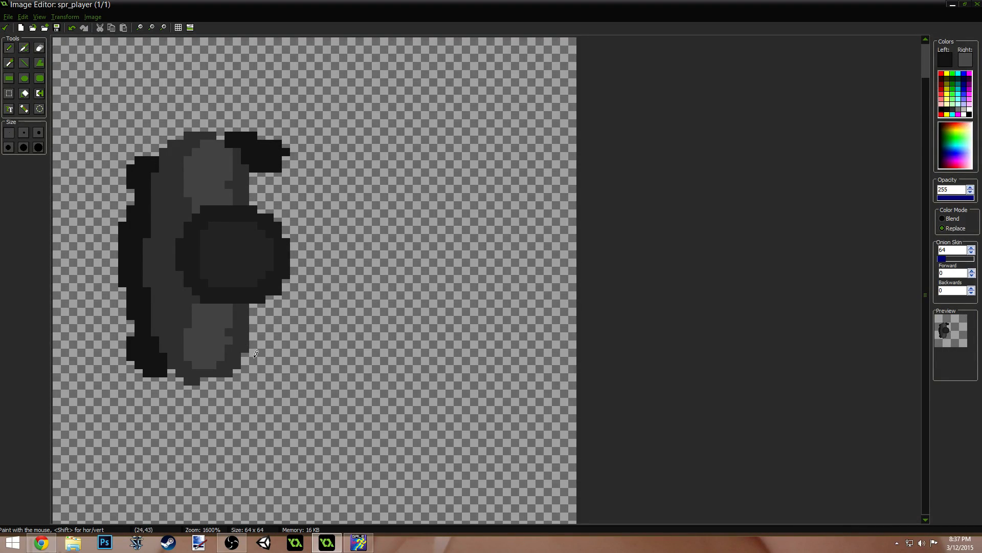
mouse_move(256, 353)
left_mouse_down()
mouse_move(279, 330)
mouse_move(247, 353)
mouse_move(293, 331)
mouse_move(276, 315)
mouse_move(291, 325)
mouse_move(255, 357)
mouse_move(255, 332)
left_mouse_up()
mouse_move(243, 148)
left_mouse_down()
mouse_move(266, 185)
mouse_move(283, 164)
mouse_move(269, 134)
left_mouse_up()
left_click(938, 197)
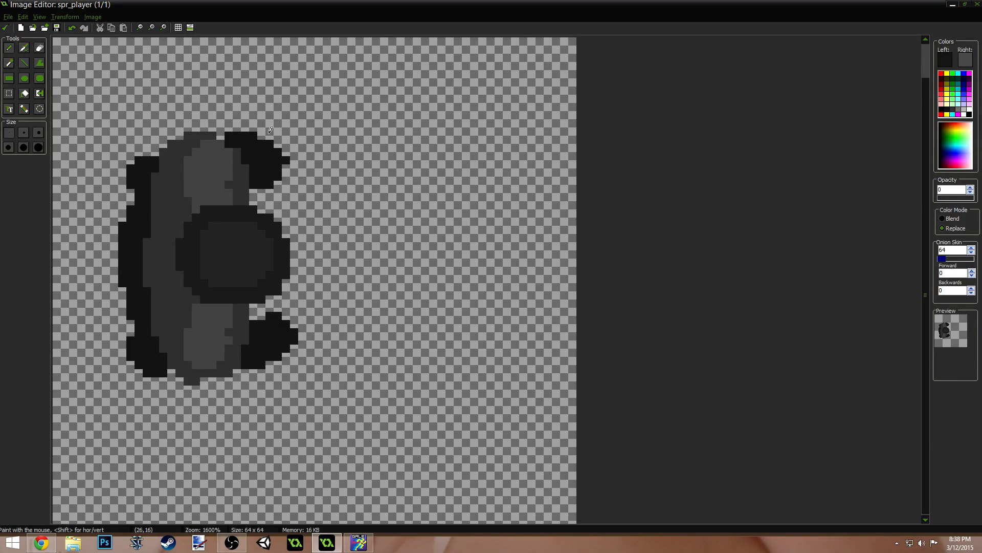
left_click(973, 197)
- Outline two near-black forearms that reach from the shoulder stubs and meet in front of the head
key("ctrl")
mouse_move(285, 166)
left_mouse_down()
mouse_move(305, 160)
mouse_move(289, 188)
mouse_move(350, 229)
mouse_move(357, 206)
mouse_move(313, 162)
left_mouse_up()
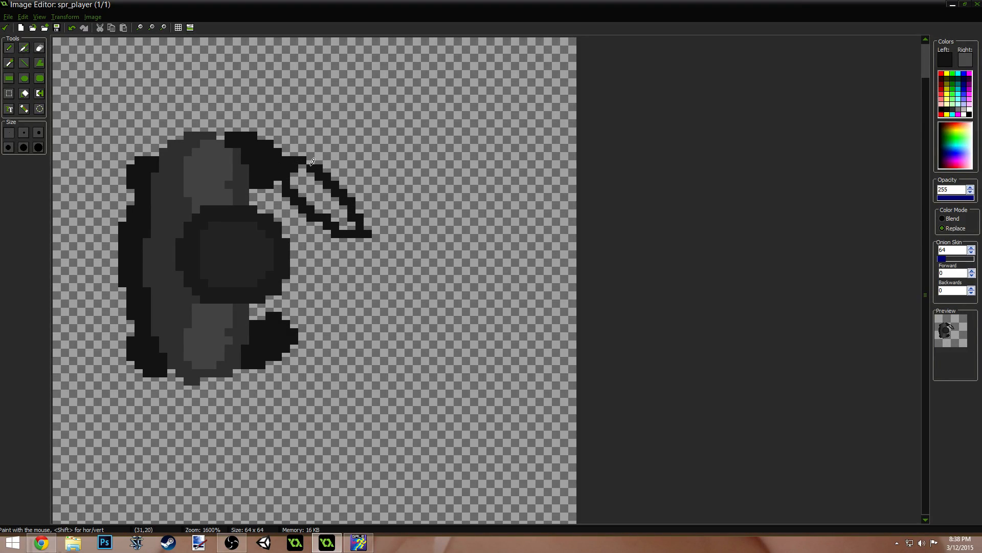
mouse_move(291, 309)
left_mouse_down()
mouse_move(313, 265)
mouse_move(350, 239)
mouse_move(363, 261)
mouse_move(313, 314)
mouse_move(358, 272)
left_mouse_up()
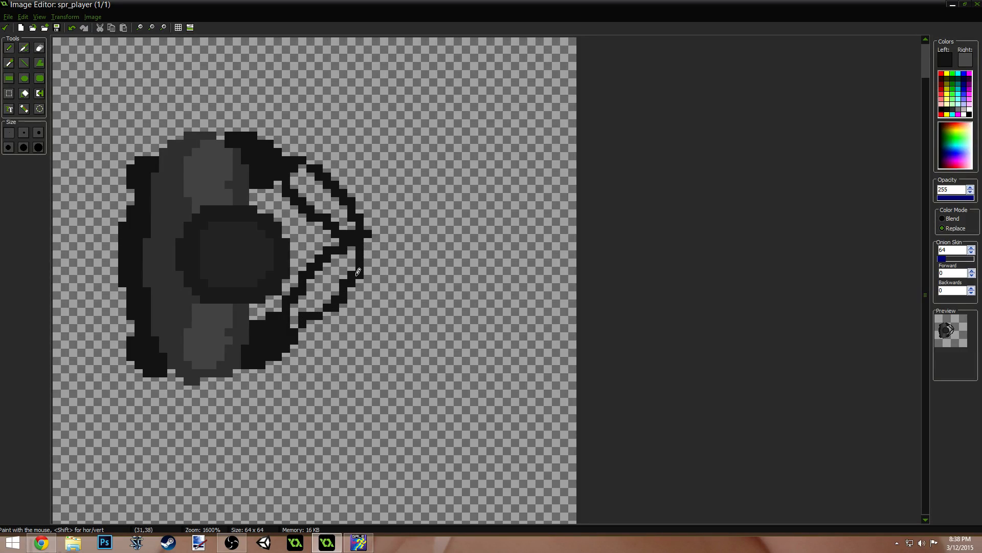
- Reshape the lower forearm's outline so it ends in a solid near-black tip separated from the upper forearm
key("o")
left_click(331, 309)
mouse_move(305, 342)
left_mouse_down()
mouse_move(353, 316)
mouse_move(370, 278)
mouse_move(290, 311)
mouse_move(290, 288)
mouse_move(335, 243)
mouse_move(360, 249)
mouse_move(371, 272)
mouse_move(365, 282)
mouse_move(350, 266)
mouse_move(358, 295)
mouse_move(362, 266)
left_mouse_up()
key("o")
left_click(309, 264)
left_click(294, 283)
key("o")
left_click(299, 281)
key("o")
left_click(314, 242)
left_click(339, 283, "ctrl")
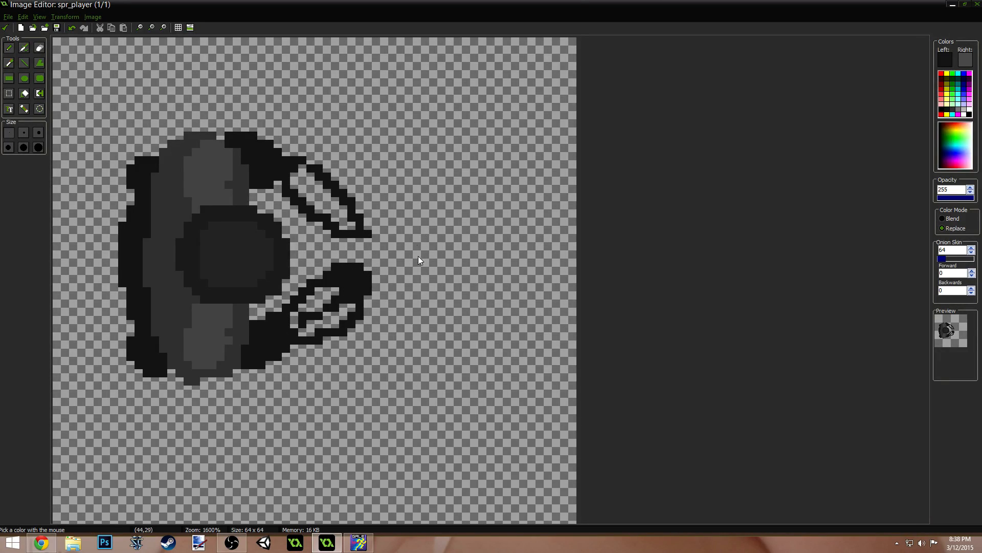
- Fill the insides of both forearm outlines with the dark gray of the head's outer ring
scroll(417, 258, "down", 6, "ctrl")
scroll(307, 285, "up", 2, "ctrl")
scroll(298, 287, "up", 6, "ctrl")
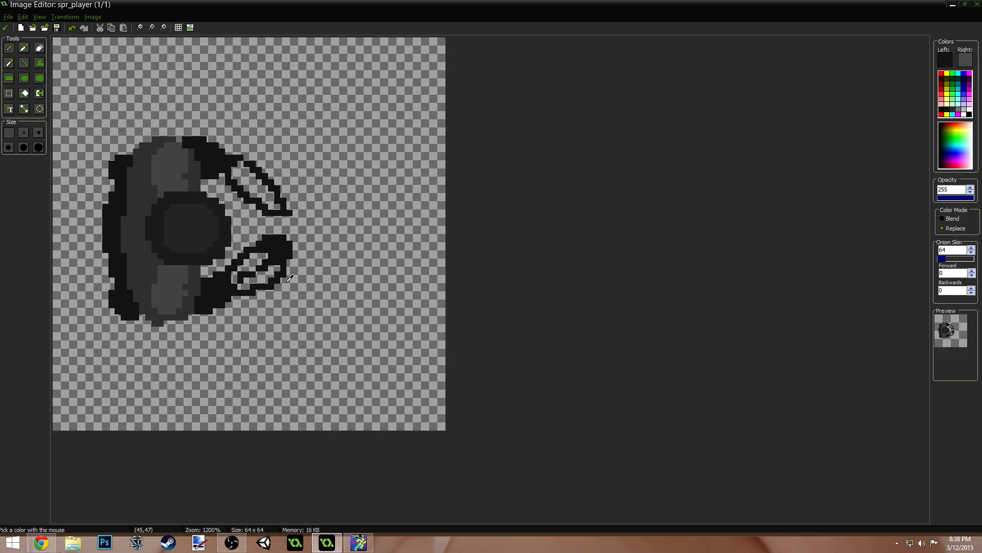
scroll(427, 264, "down", 2, "ctrl")
scroll(409, 241, "up", 2, "ctrl")
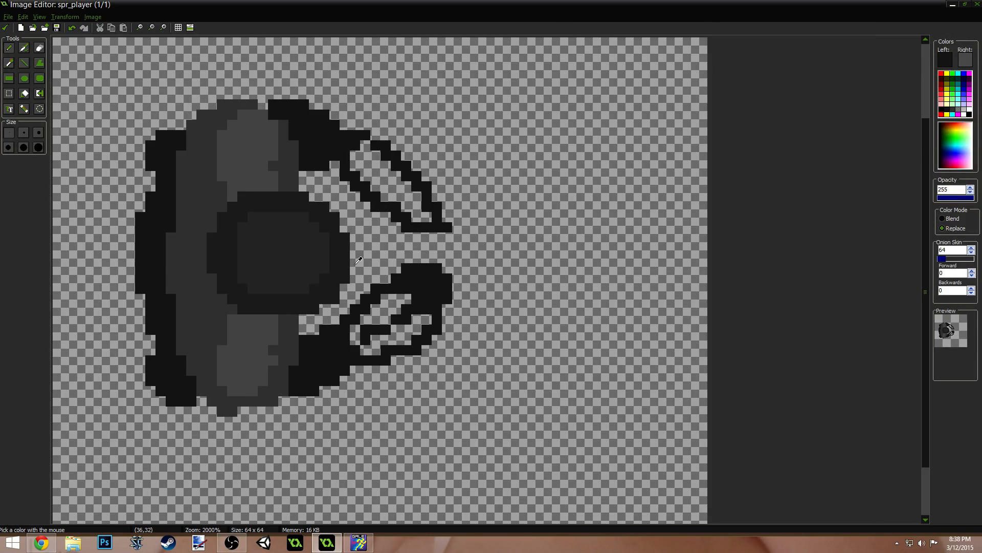
scroll(369, 263, "down", 1, "ctrl")
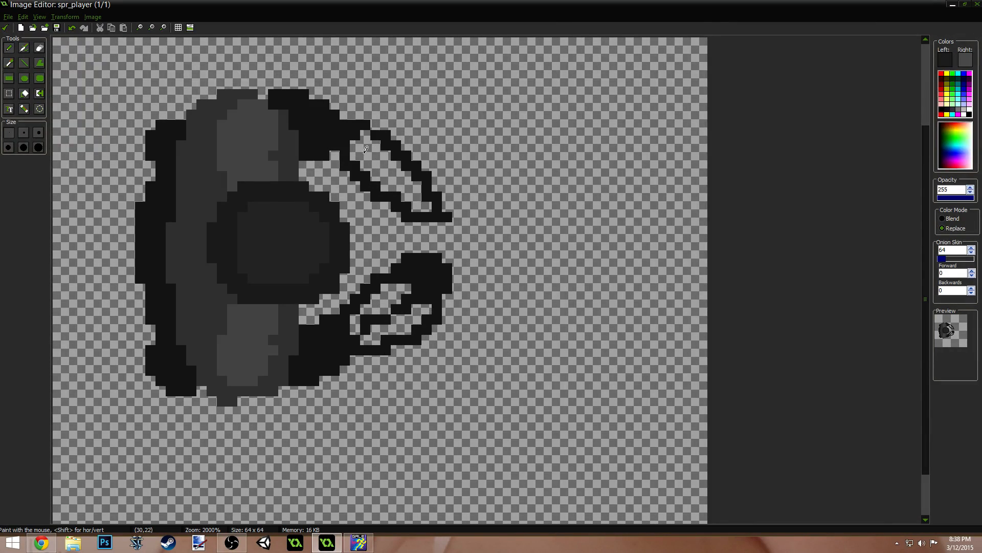
left_click_drag(354, 142, 416, 205)
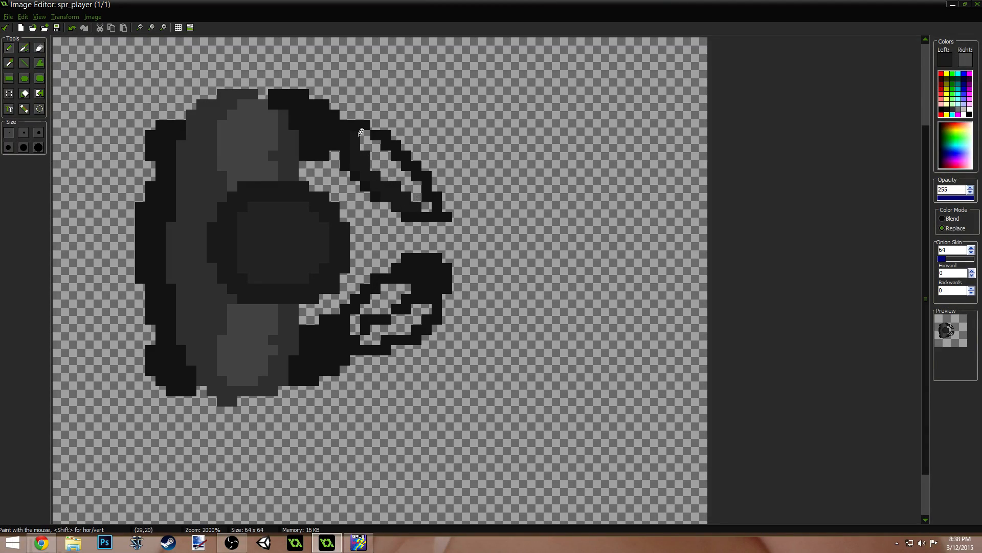
mouse_move(361, 132)
left_mouse_down()
mouse_move(429, 204)
mouse_move(379, 162)
mouse_move(393, 180)
left_mouse_up()
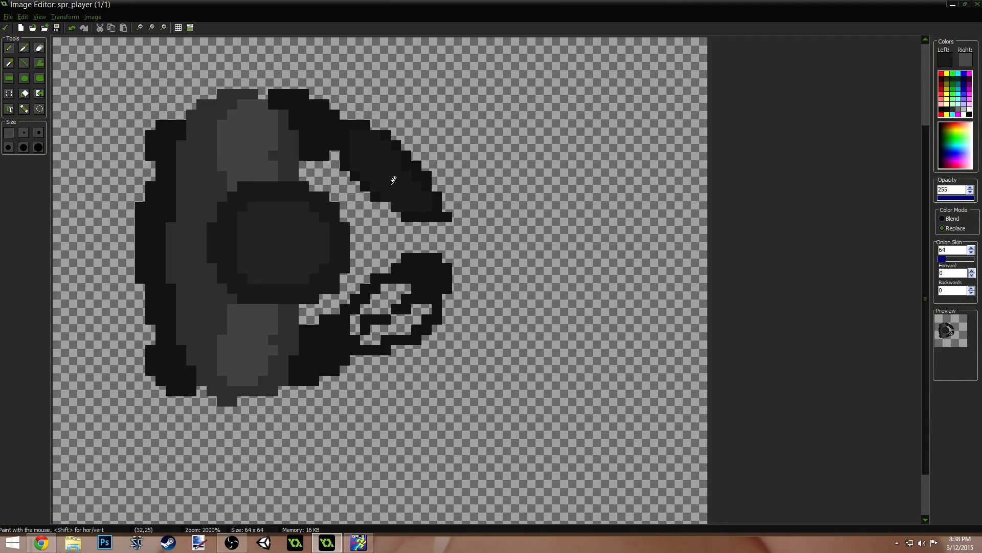
mouse_move(426, 307)
left_mouse_down()
mouse_move(398, 288)
mouse_move(361, 322)
left_mouse_up()
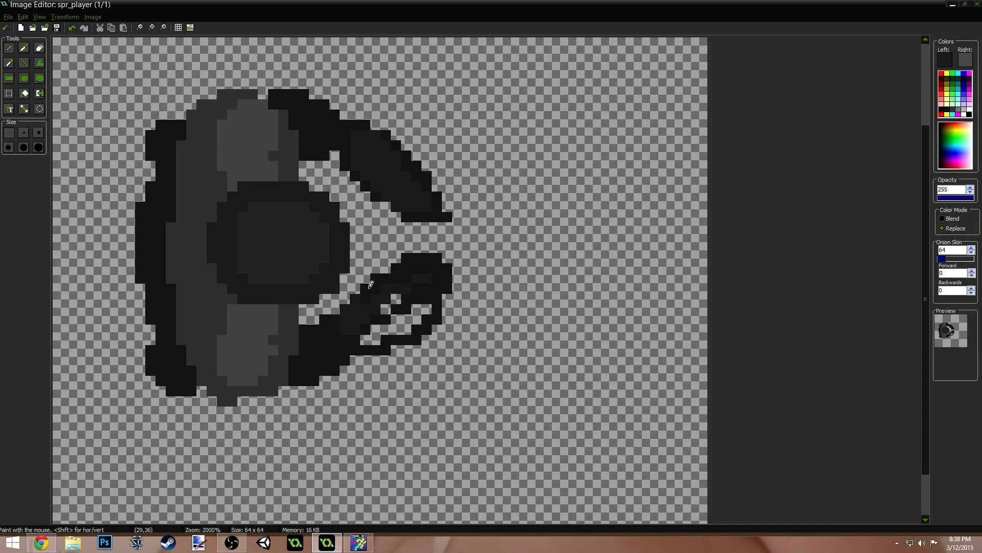
mouse_move(370, 284)
left_mouse_down()
mouse_move(436, 256)
mouse_move(453, 296)
mouse_move(396, 330)
mouse_move(399, 282)
mouse_move(415, 285)
mouse_move(365, 332)
mouse_move(419, 304)
mouse_move(404, 346)
left_mouse_up()
- Trim stray pixels from the lower forearm's edges, thicken its underside, and close the notch beneath the upper shoulder
left_click(466, 285, "ctrl")
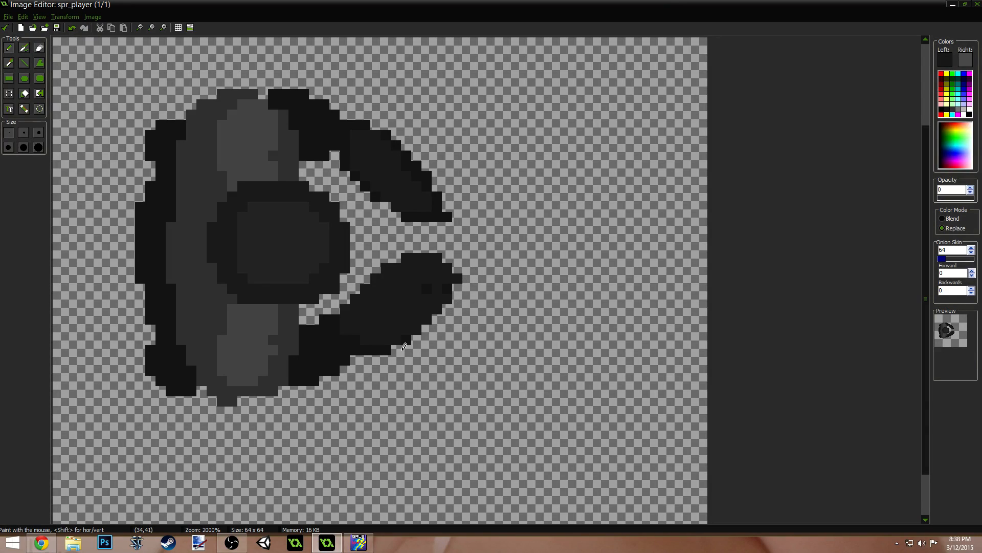
left_click_drag(376, 265, 417, 247)
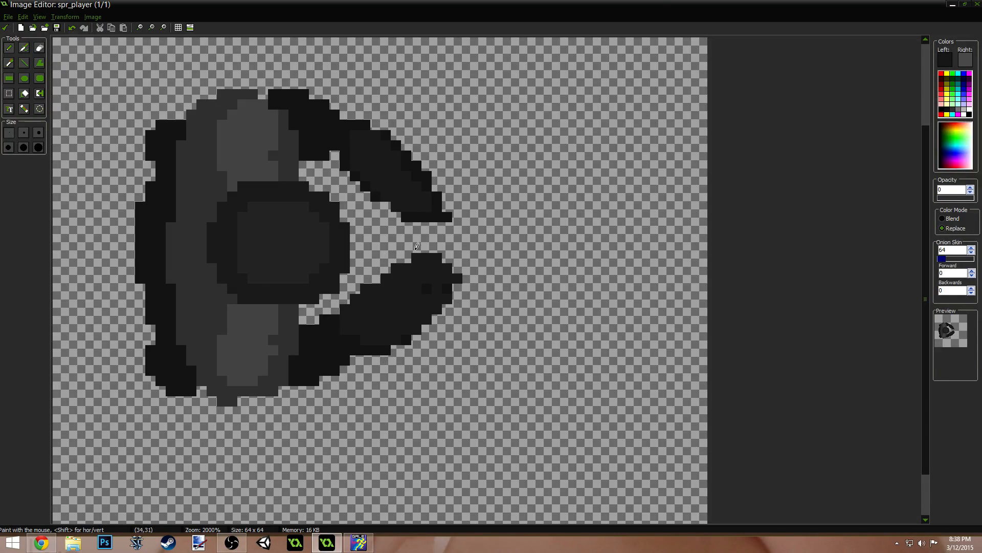
left_click(386, 324, "ctrl")
mouse_move(371, 344)
left_mouse_down()
mouse_move(344, 368)
mouse_move(286, 389)
left_mouse_up()
mouse_move(335, 154)
left_mouse_down()
mouse_move(305, 164)
mouse_move(337, 154)
left_mouse_up()
- Shade the centres of both forearms with a slightly lighter dark gray
scroll(393, 208, "down", 3)
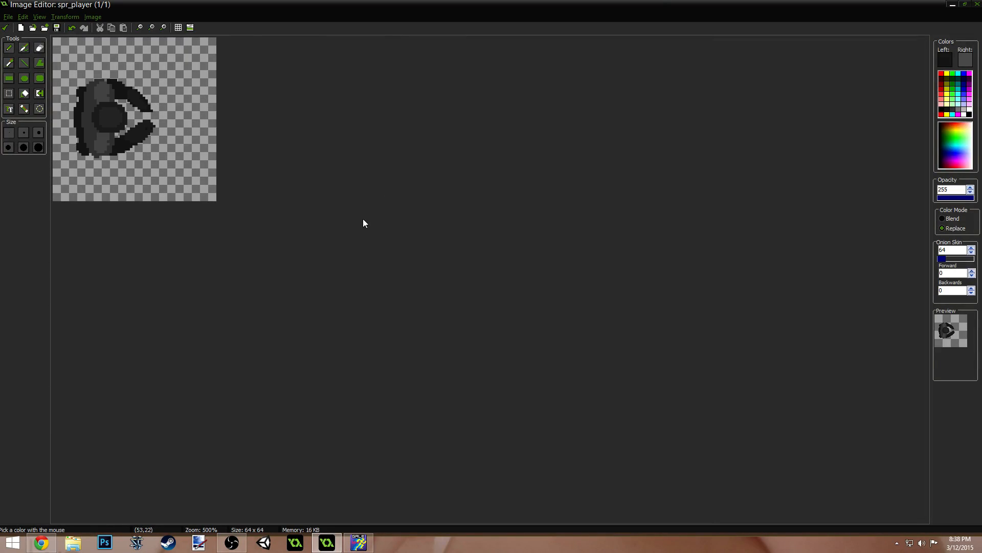
scroll(364, 222, "up", 3)
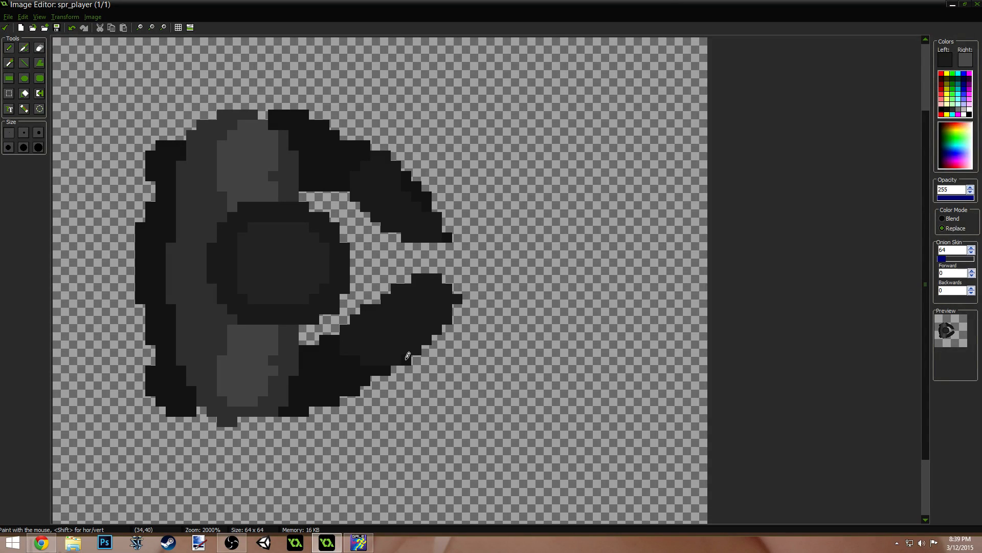
left_click_drag(365, 338, 434, 286)
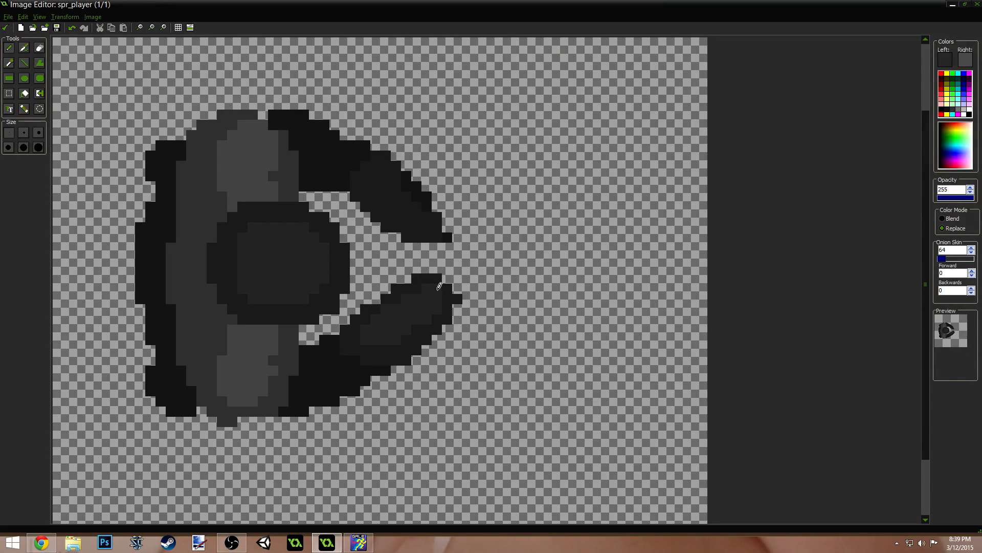
mouse_move(414, 210)
left_mouse_down()
mouse_move(387, 174)
mouse_move(427, 218)
mouse_move(376, 174)
mouse_move(400, 213)
left_mouse_up()
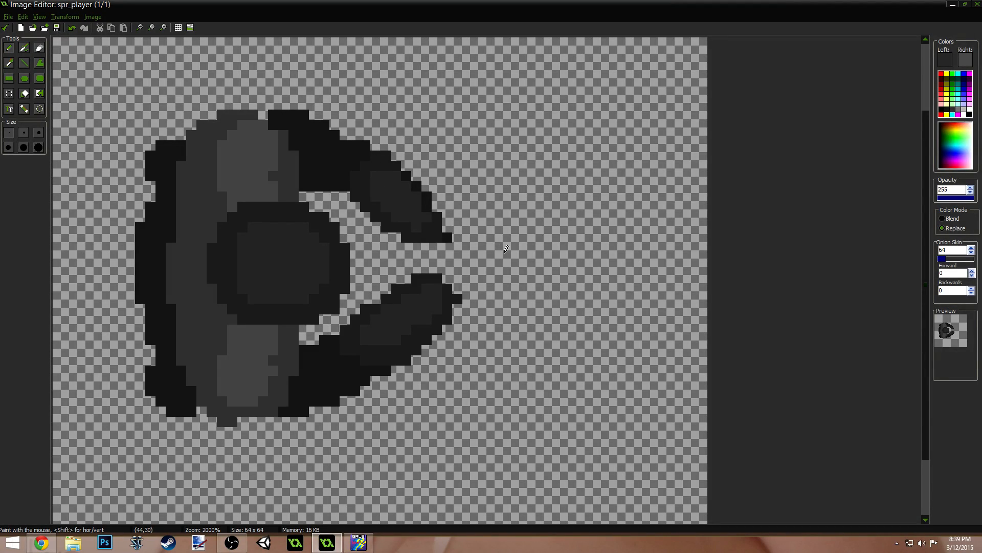
- Sample the body's light gray and paint a horizontal gun between the hands with a narrower barrel pointing right
left_click(9, 63)
left_click(252, 172)
mouse_move(419, 244)
left_mouse_down()
mouse_move(409, 261)
mouse_move(485, 265)
mouse_move(466, 276)
mouse_move(481, 245)
mouse_move(426, 255)
mouse_move(573, 256)
mouse_move(491, 267)
left_mouse_up()
mouse_move(557, 268)
left_mouse_down()
mouse_move(530, 248)
mouse_move(529, 276)
mouse_move(507, 277)
left_mouse_up()
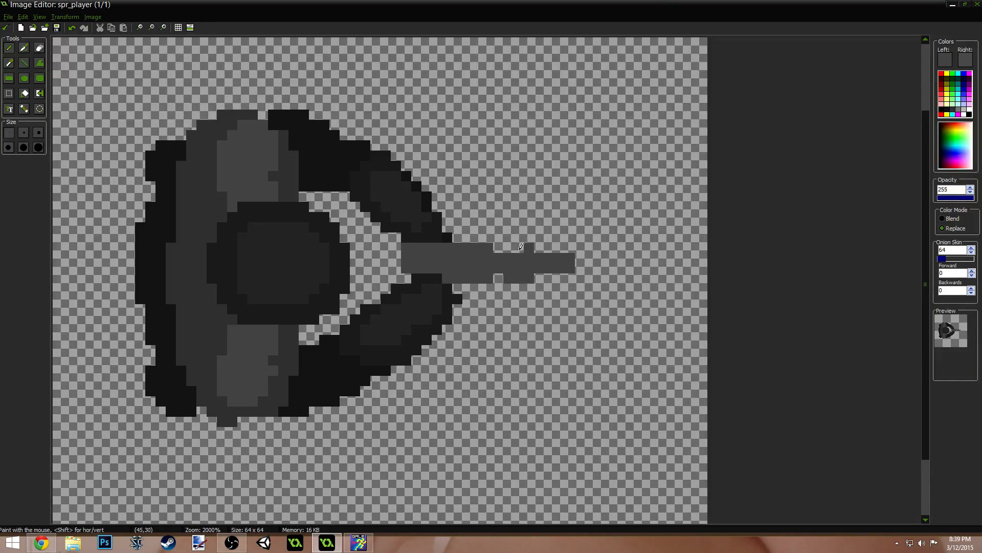
left_click(499, 271)
left_click_drag(440, 276, 398, 268)
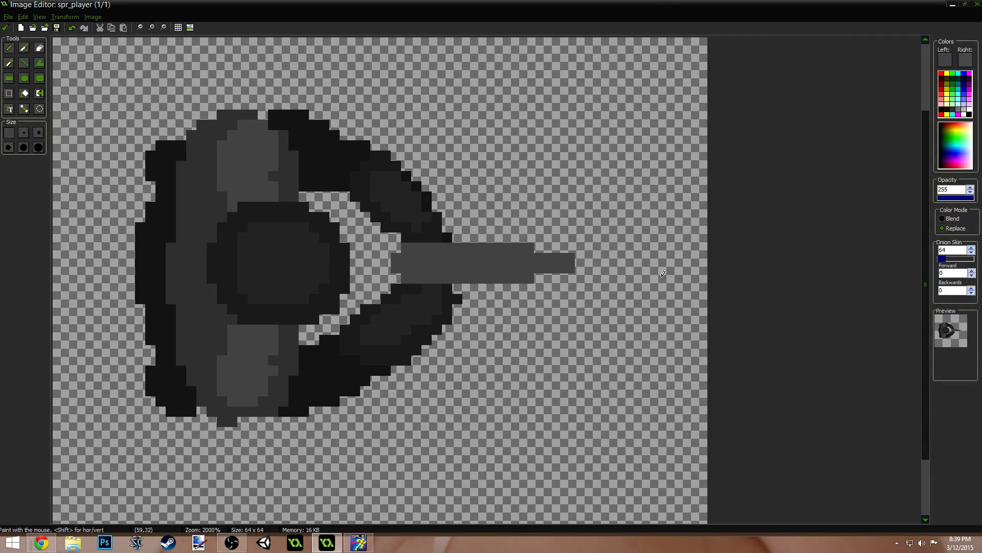
left_click_drag(583, 257, 584, 264)
- Darken the gun's upper and lower edges and the base of its barrel with the body's sampled darker gray
key("ctrl")
left_click(289, 180, "ctrl")
mouse_move(402, 248)
left_mouse_down()
mouse_move(527, 247)
mouse_move(454, 278)
mouse_move(402, 278)
left_mouse_up()
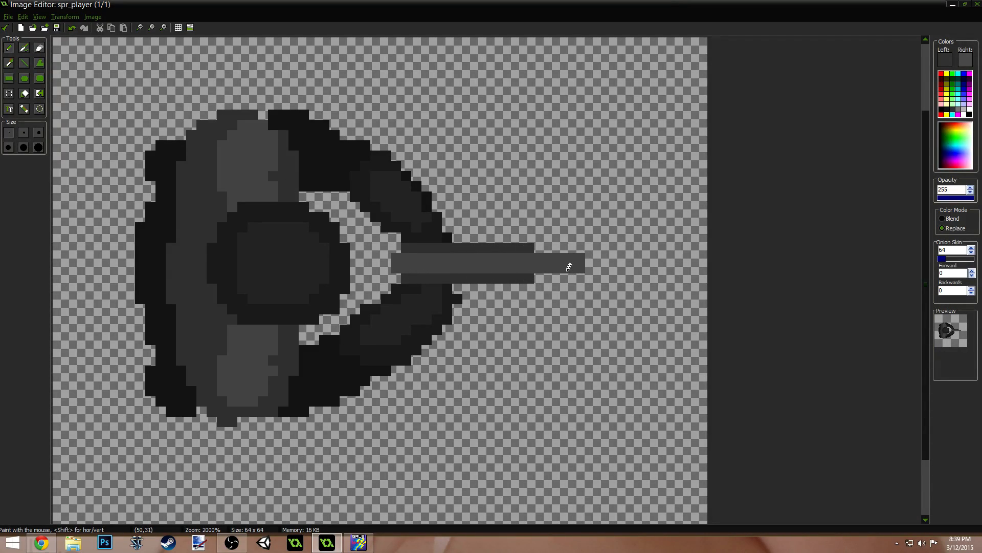
scroll(563, 234, "down", 5, "ctrl")
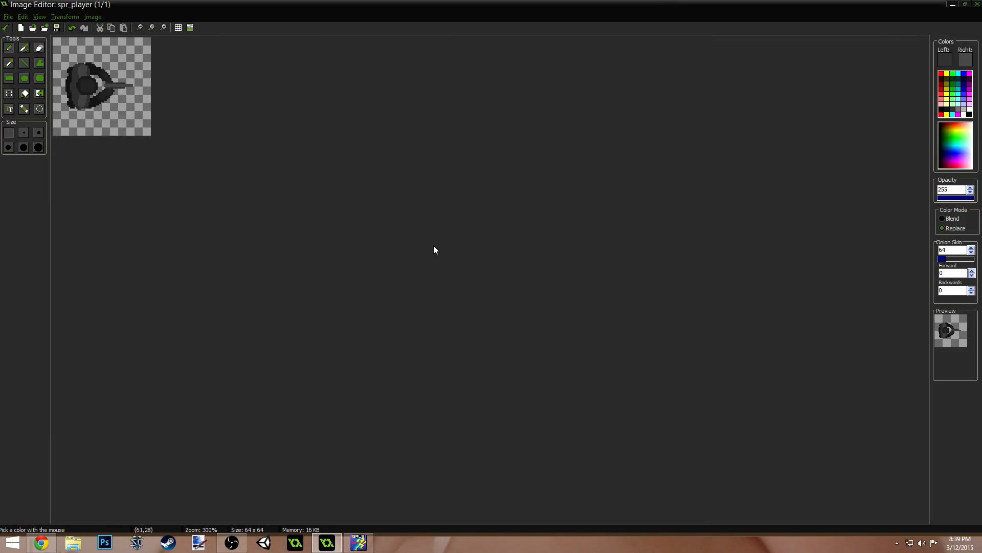
scroll(425, 249, "up", 4, "ctrl")
scroll(409, 252, "up", 2, "ctrl")
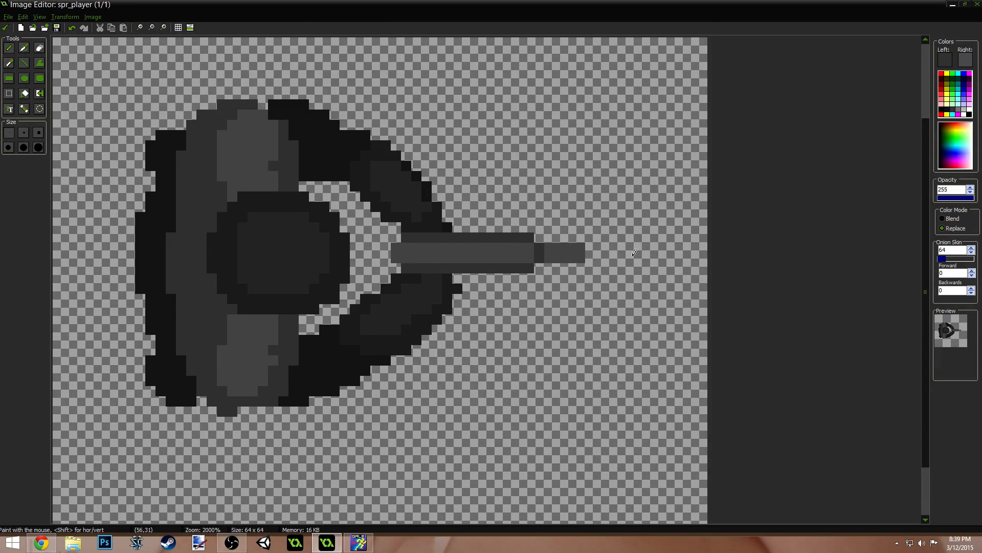
scroll(458, 262, "down", 4, "ctrl")
scroll(467, 265, "up", 3, "ctrl")
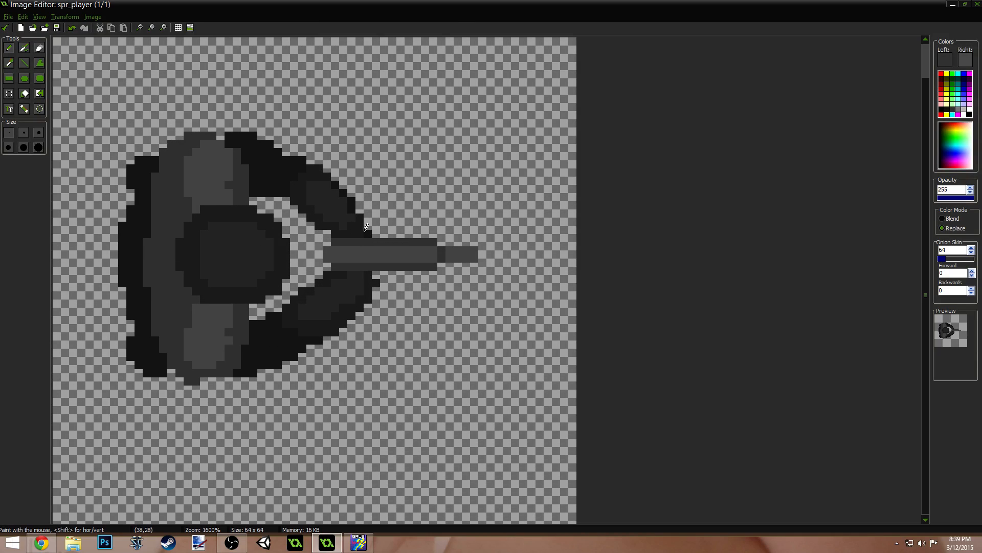
- Repaint the gun's inner body in the darker gray, keeping a light gray patch near its rear
mouse_move(344, 247)
left_mouse_down()
mouse_move(429, 252)
mouse_move(401, 256)
left_mouse_up()
left_click(434, 251, "ctrl")
scroll(444, 249, "down", 12, "ctrl")
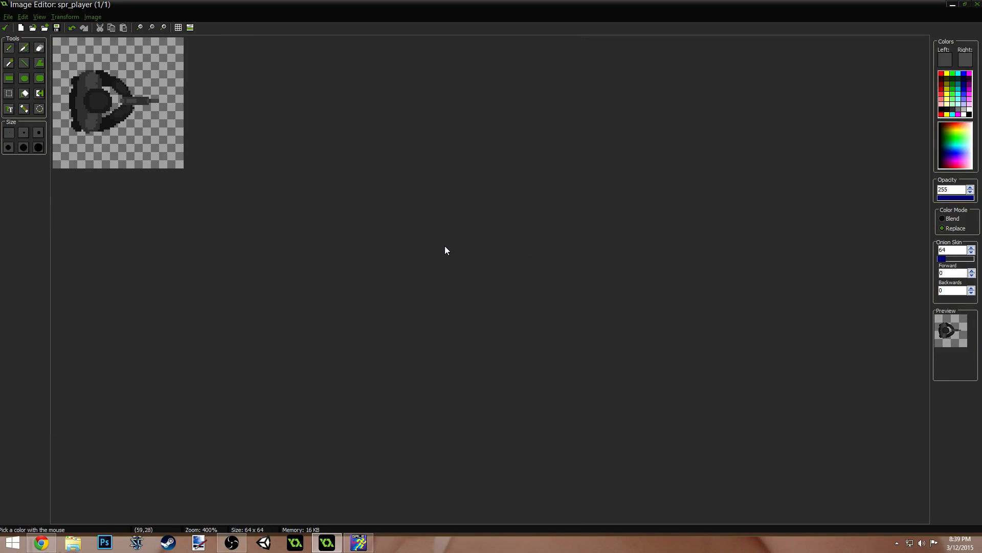
scroll(429, 252, "up", 16, "ctrl")
left_click(526, 260, "ctrl")
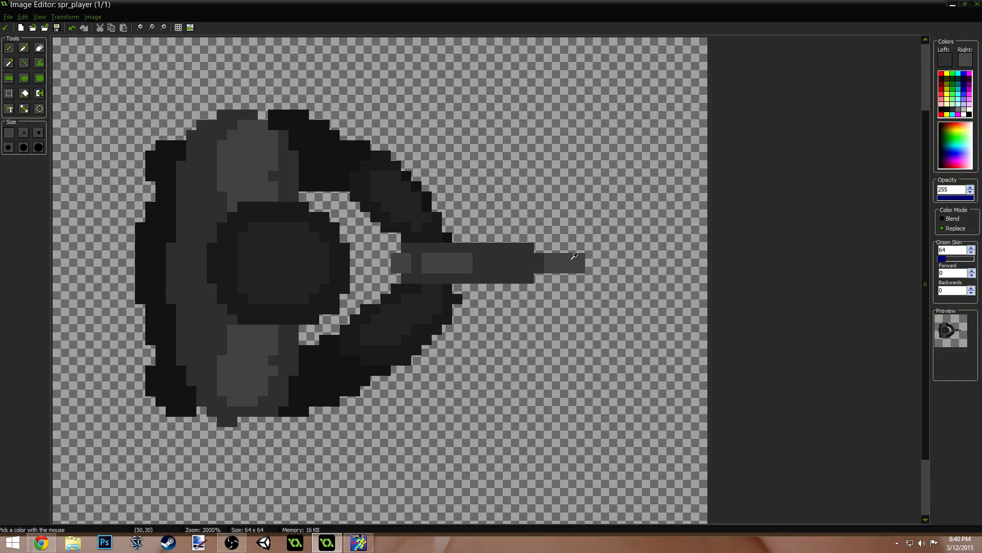
- Set the drawing color to gray RGB 82, 82, 82 and repaint the gun's inner patch and barrel with it
left_click(946, 59)
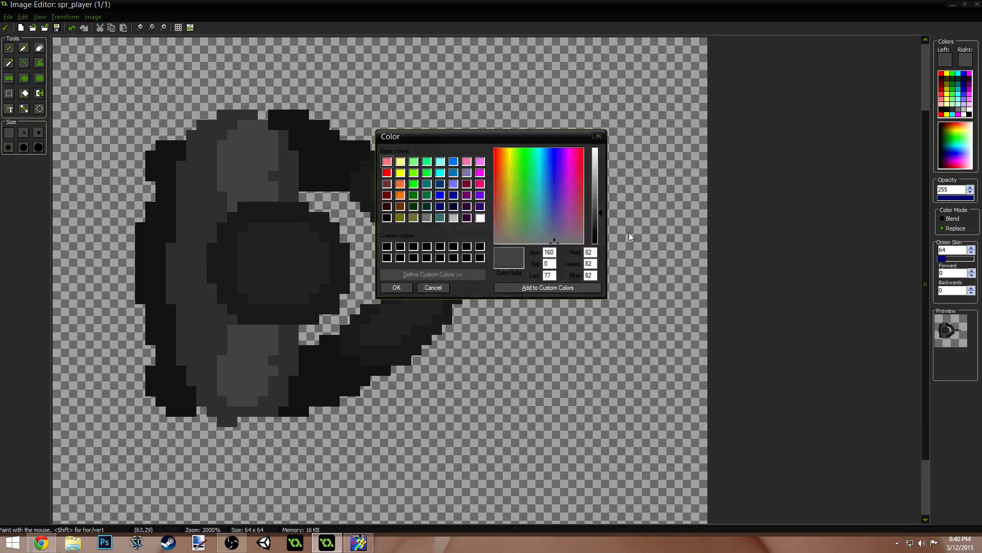
left_click(396, 287)
mouse_move(466, 258)
left_mouse_down()
mouse_move(435, 267)
mouse_move(466, 254)
left_mouse_up()
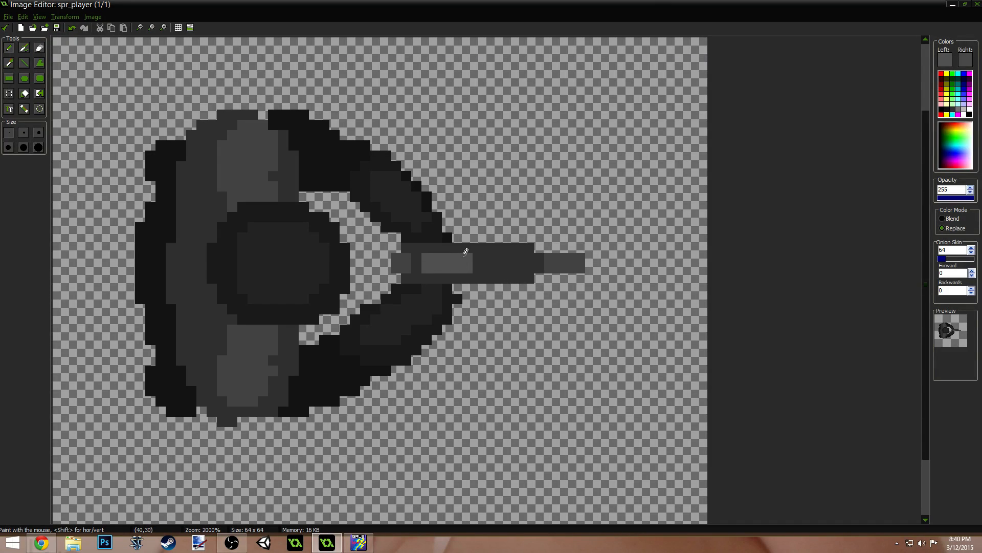
mouse_move(548, 258)
left_mouse_down()
mouse_move(580, 256)
mouse_move(553, 262)
left_mouse_up()
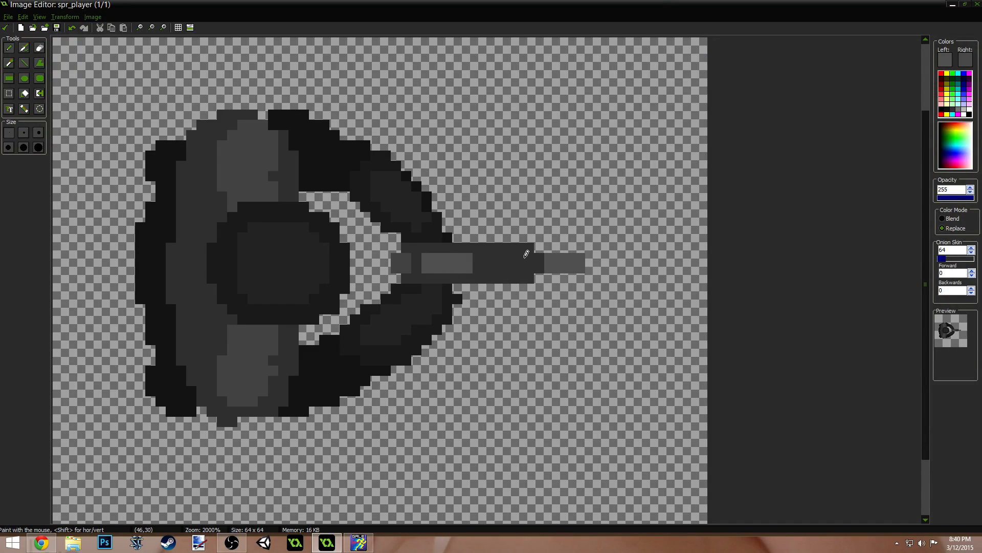
- Paint the upper and lower edges of the gun's front section with the lighter gray sampled from its rear end
left_click(400, 258, "ctrl")
mouse_move(488, 246)
left_mouse_down()
mouse_move(530, 244)
mouse_move(486, 274)
left_mouse_up()
left_click(494, 264, "ctrl")
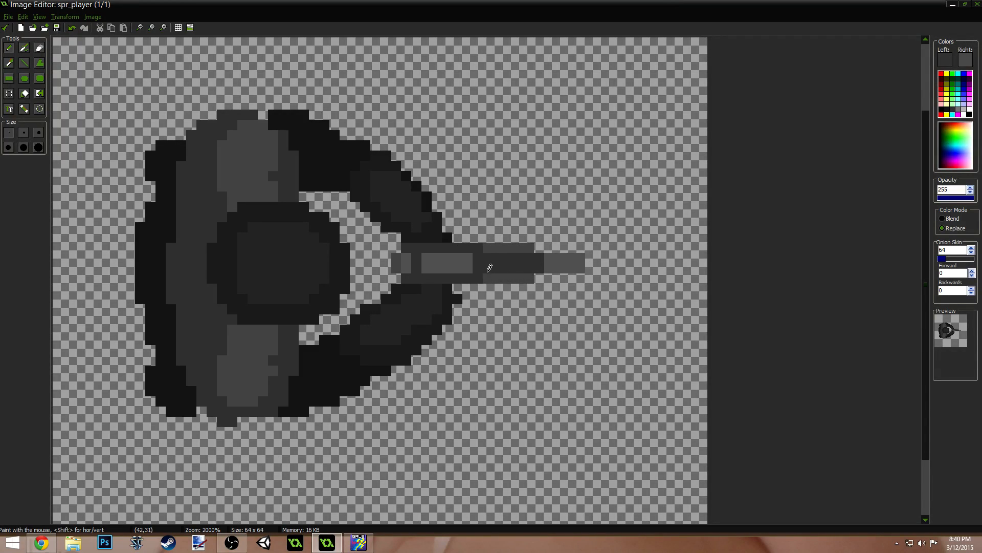
left_click(487, 276)
- Add a dark gray muzzle tip, one pixel wide, to the end of the gun barrel
scroll(618, 234, "down", 3, "ctrl")
scroll(411, 205, "up", 2, "ctrl")
scroll(414, 201, "up", 1, "ctrl")
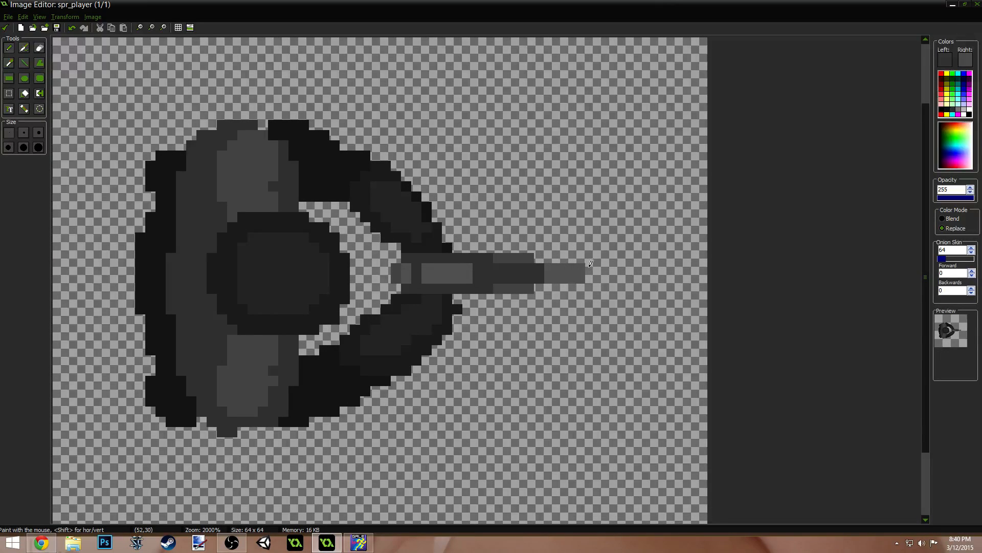
scroll(609, 256, "down", 4, "ctrl")
scroll(498, 260, "up", 2, "ctrl")
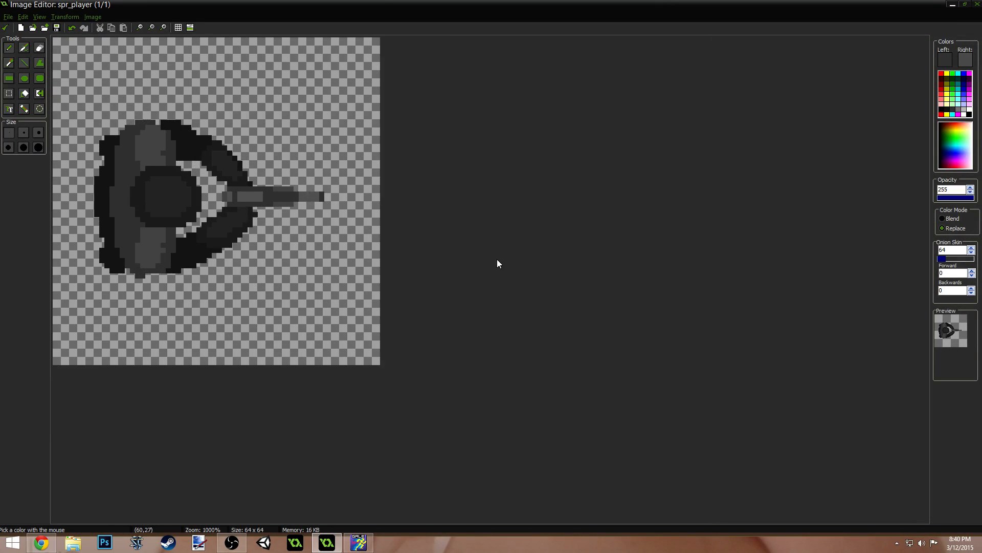
scroll(497, 263, "up", 2, "ctrl")
scroll(587, 283, "down", 1, "ctrl")
scroll(393, 305, "up", 1, "ctrl")
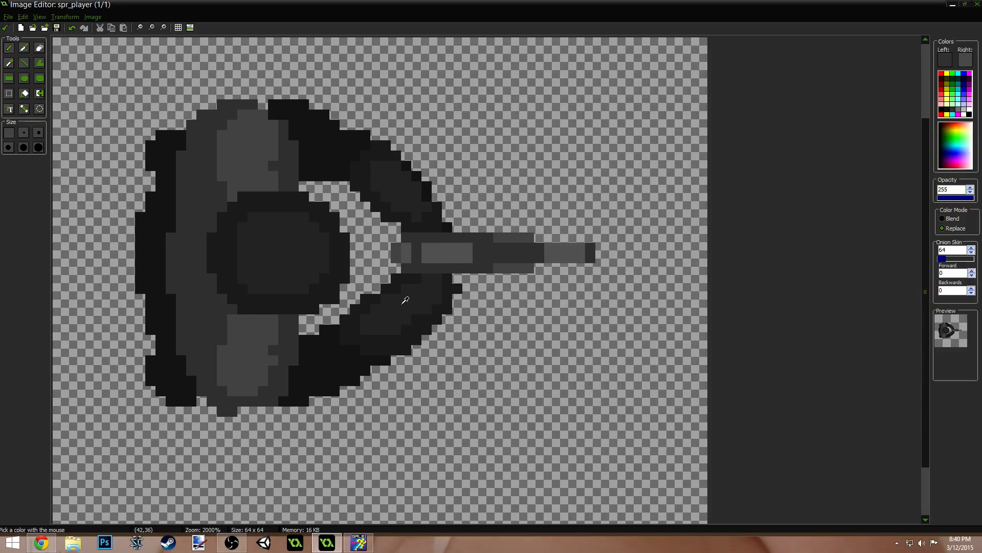
- Smooth the outlines of the lower hand and upper arm in dark gray, and fill the gap pixel at the upper shoulder
left_click(448, 287, "ctrl")
scroll(471, 269, "down", 6, "ctrl")
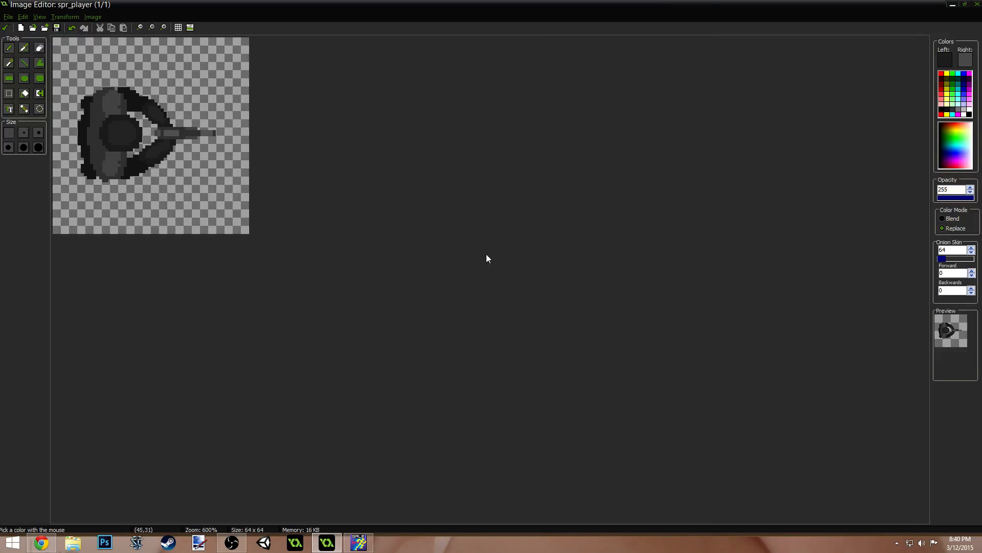
scroll(453, 263, "up", 6, "ctrl")
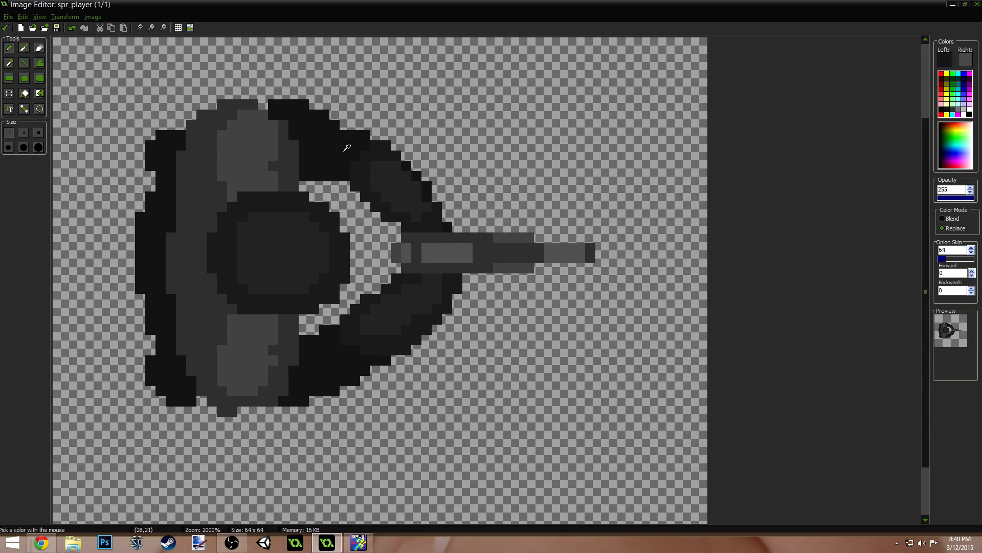
mouse_move(352, 129)
left_mouse_down()
mouse_move(314, 99)
mouse_move(275, 93)
mouse_move(349, 104)
mouse_move(313, 103)
left_mouse_up()
left_click(288, 88, "ctrl")
left_click(253, 105, "ctrl")
left_click(262, 106)
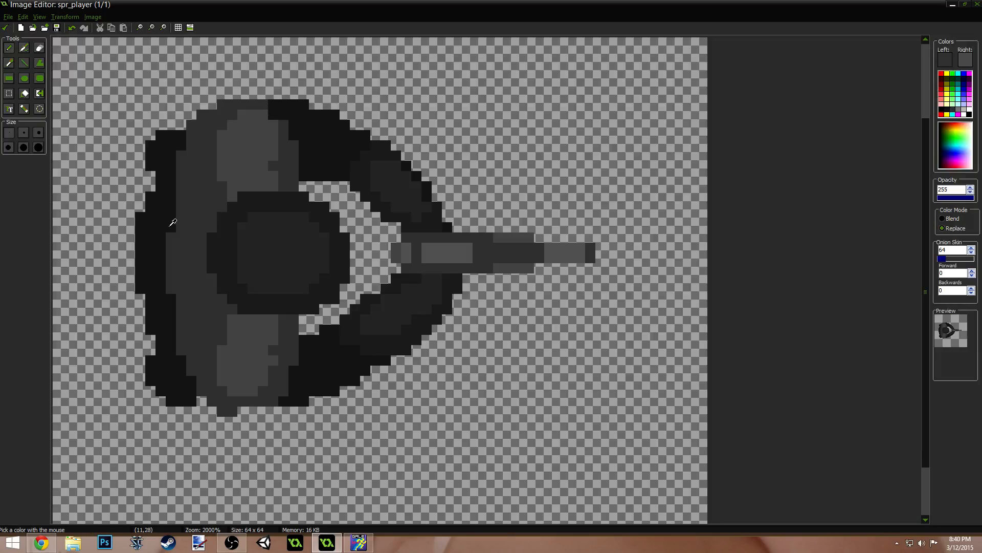
- Shade the centres of both upper arms beside the shoulders with the head rim's dark gray
left_click(303, 205, "ctrl")
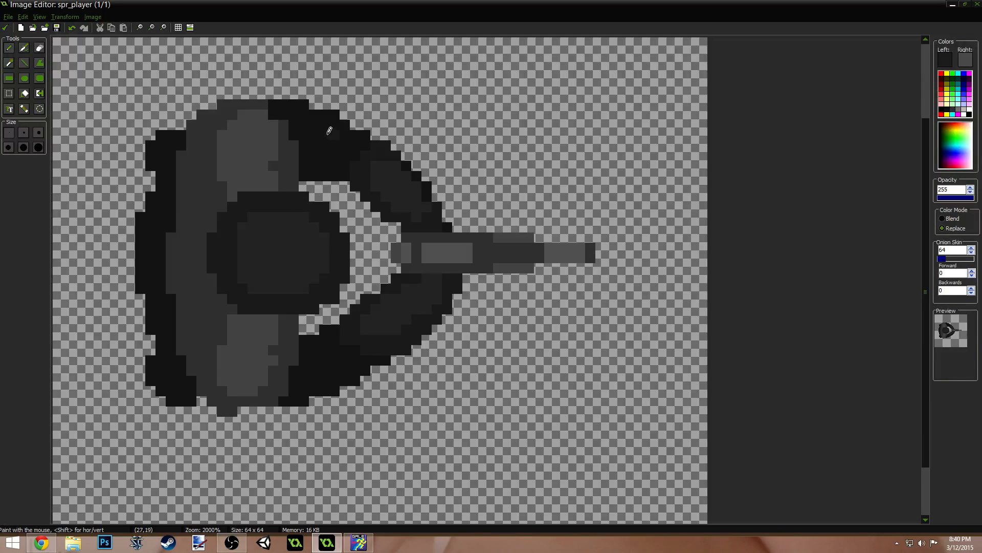
left_click_drag(323, 137, 340, 139)
scroll(424, 286, "down", 4)
scroll(332, 321, "up", 5)
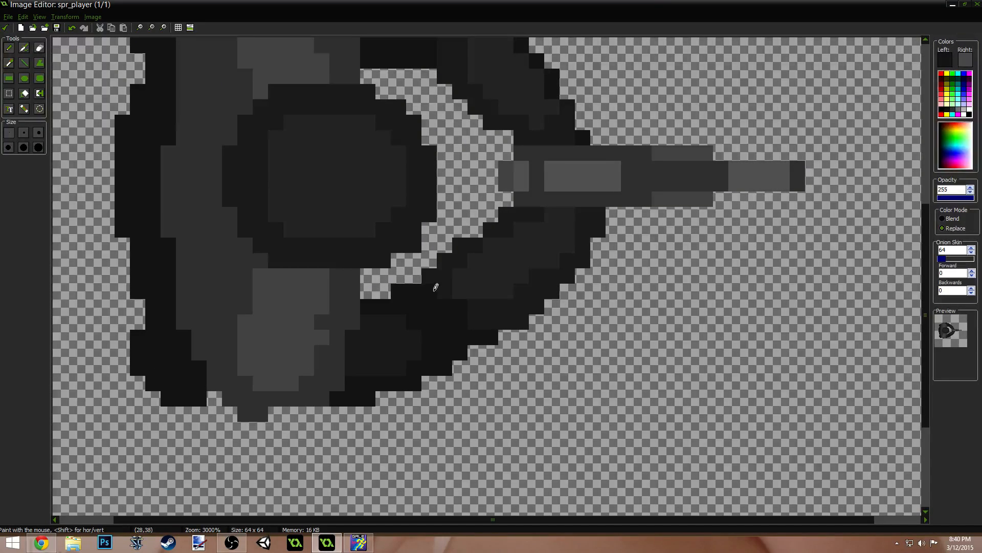
scroll(506, 116, "down", 3)
scroll(410, 154, "up", 1)
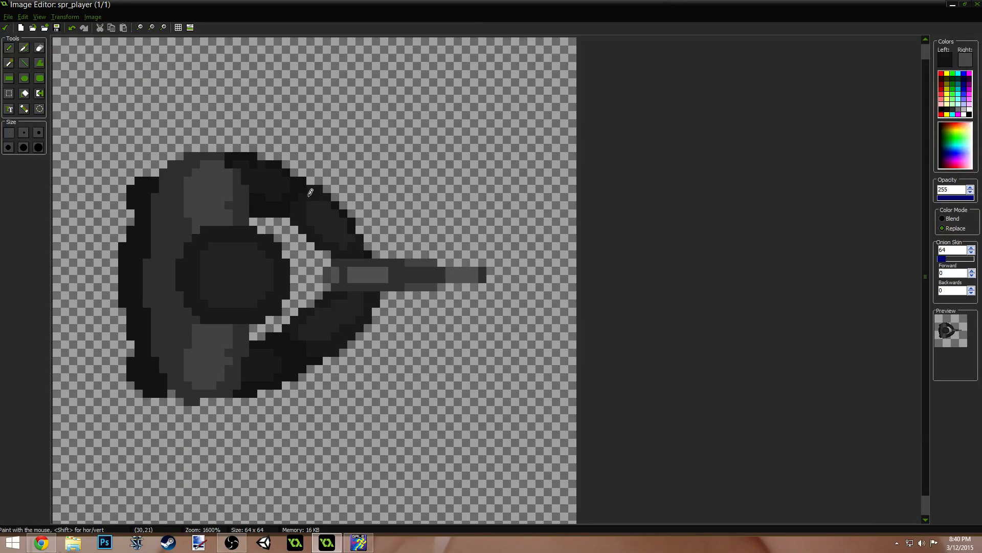
scroll(327, 204, "down", 1)
scroll(339, 215, "up", 3)
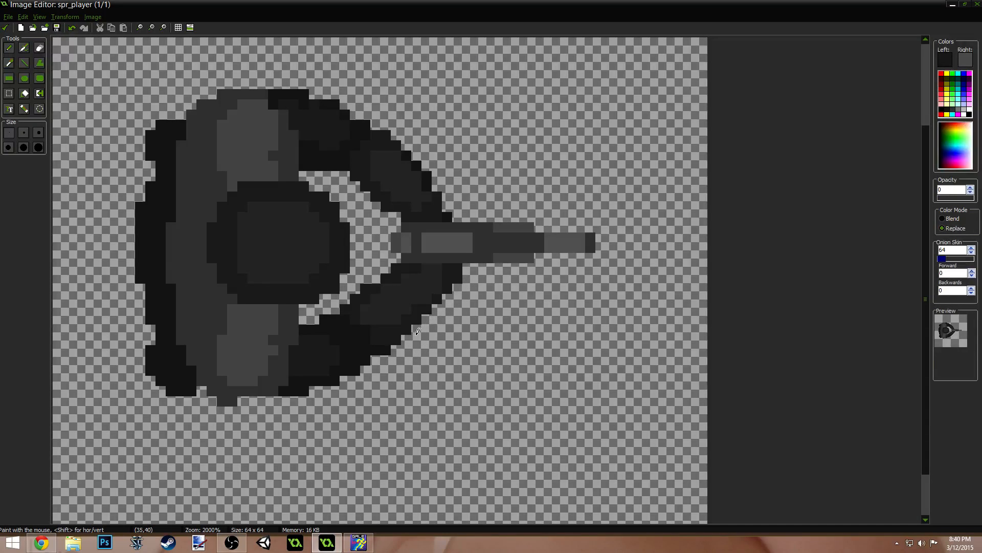
- Fill out the lower forearm's outer edge and touch up its shading near the hand with sampled dark grays
left_click(425, 311, "ctrl")
left_click(425, 319)
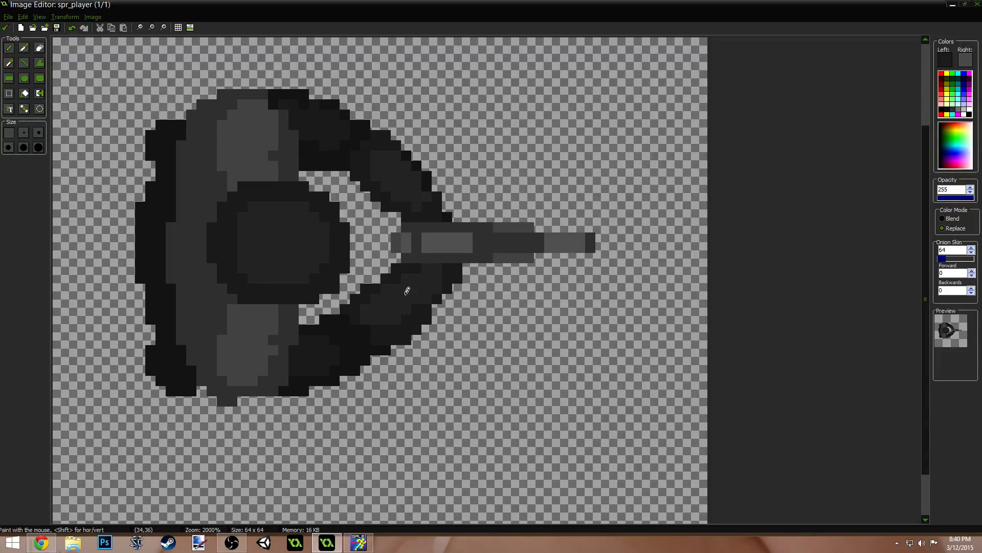
left_click(361, 272, "ctrl")
left_click(411, 270, "ctrl")
left_click(407, 279)
left_click_drag(428, 298, 438, 290)
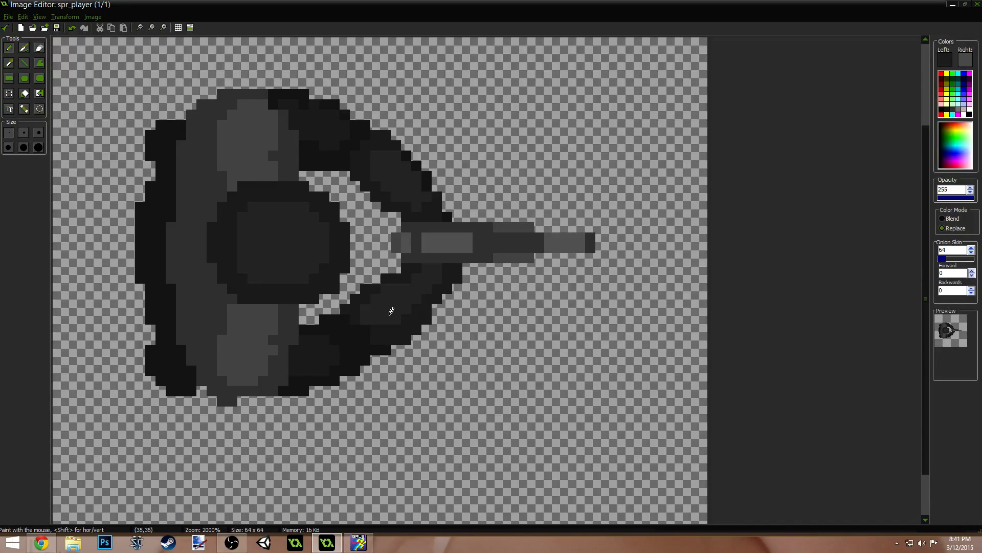
- Try to fill the head's centre with the light gray sampled from the shoulder
scroll(566, 307, "down", 5, "ctrl")
scroll(548, 338, "up", 2, "ctrl")
scroll(490, 347, "down", 3, "ctrl")
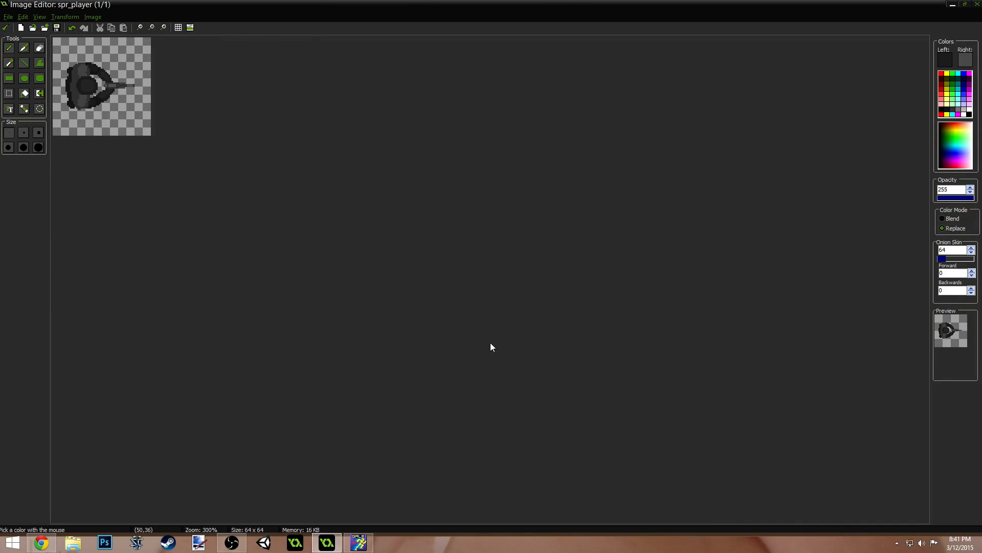
scroll(408, 309, "up", 4, "ctrl")
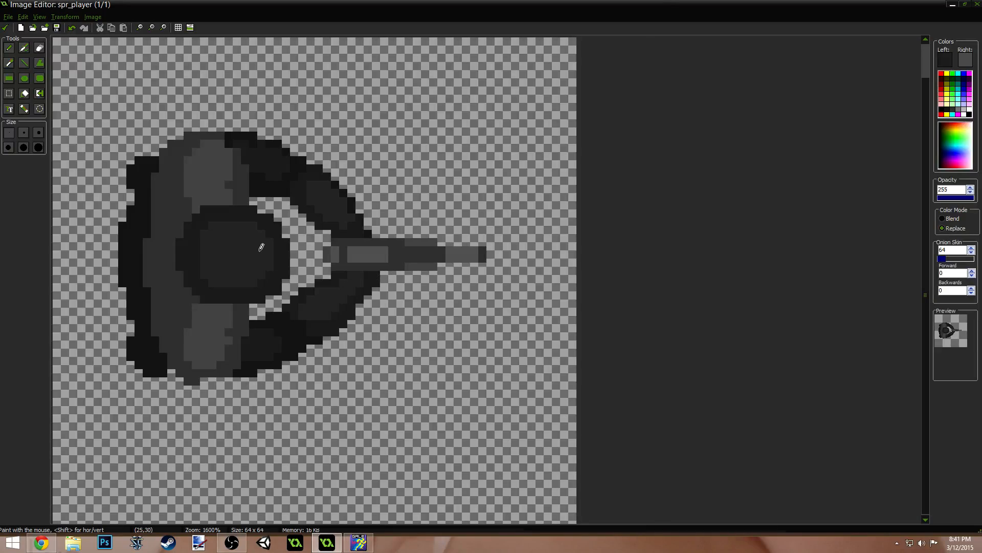
scroll(259, 232, "up", 1, "ctrl")
left_click(251, 174, "ctrl")
mouse_move(273, 238)
left_mouse_down()
mouse_move(285, 273)
mouse_move(280, 238)
mouse_move(300, 243)
mouse_move(240, 258)
mouse_move(313, 268)
mouse_move(275, 280)
mouse_move(274, 261)
mouse_move(287, 252)
left_mouse_up()
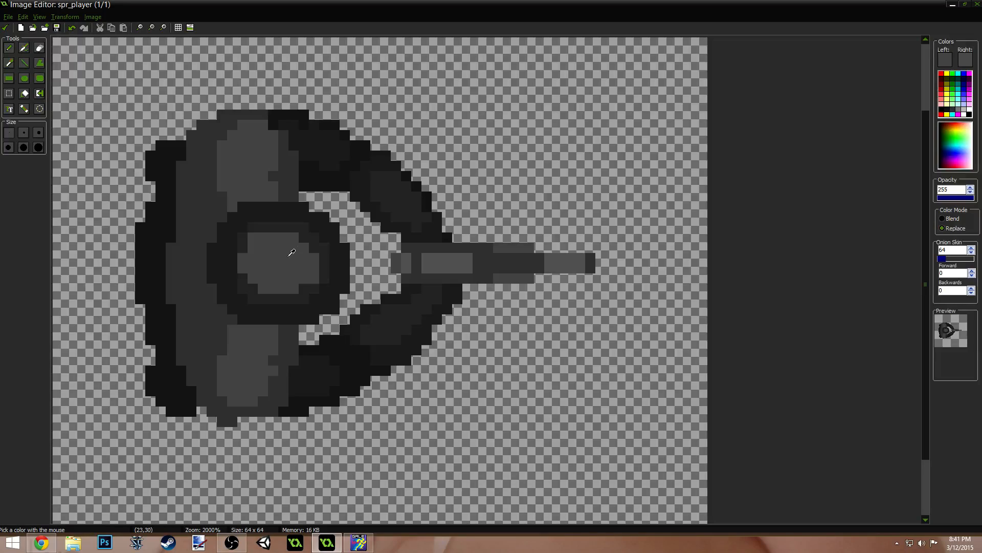
scroll(307, 251, "down", 4, "ctrl")
scroll(307, 250, "down", 2, "ctrl")
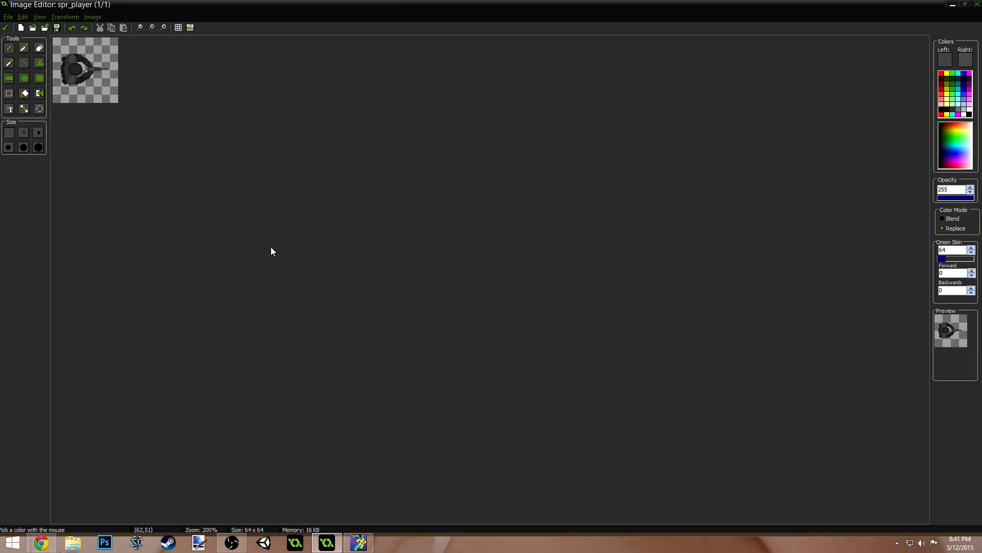
scroll(272, 248, "up", 6, "ctrl")
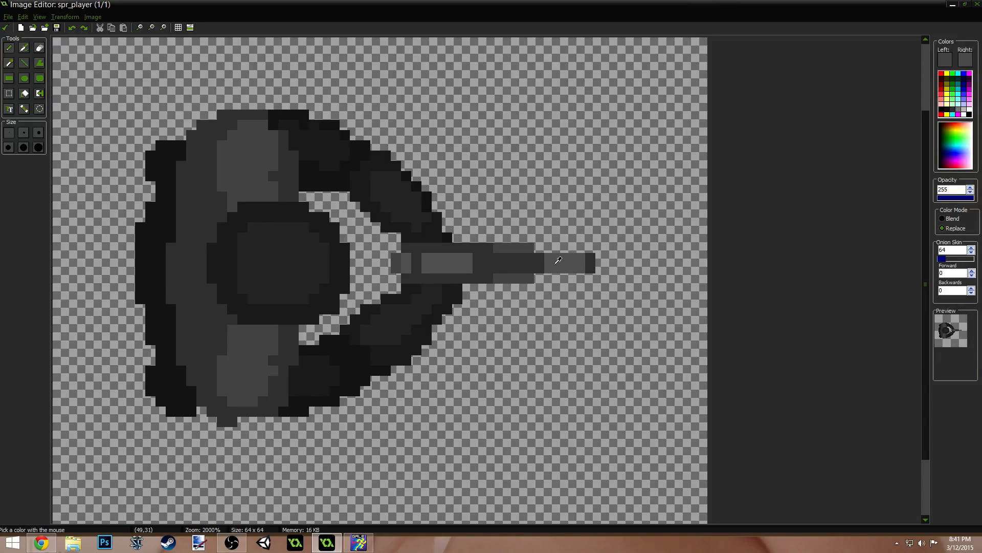
- Touch up the outer edge of the upper forearm down to the hand with its sampled dark gray
key("ctrl")
left_click(433, 219, "ctrl")
left_click(414, 184)
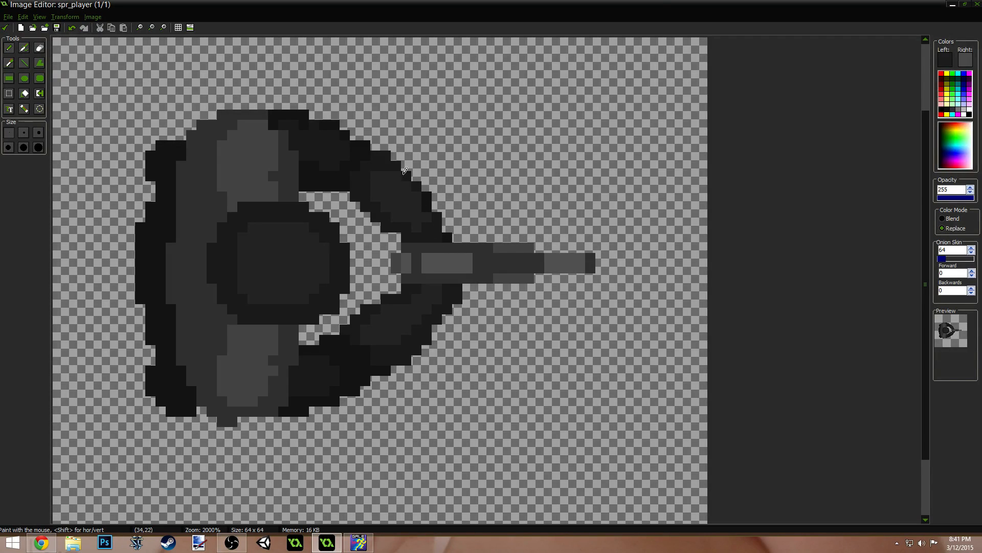
left_click(448, 231)
left_click(452, 221, "ctrl")
scroll(426, 230, "down", 6, "ctrl")
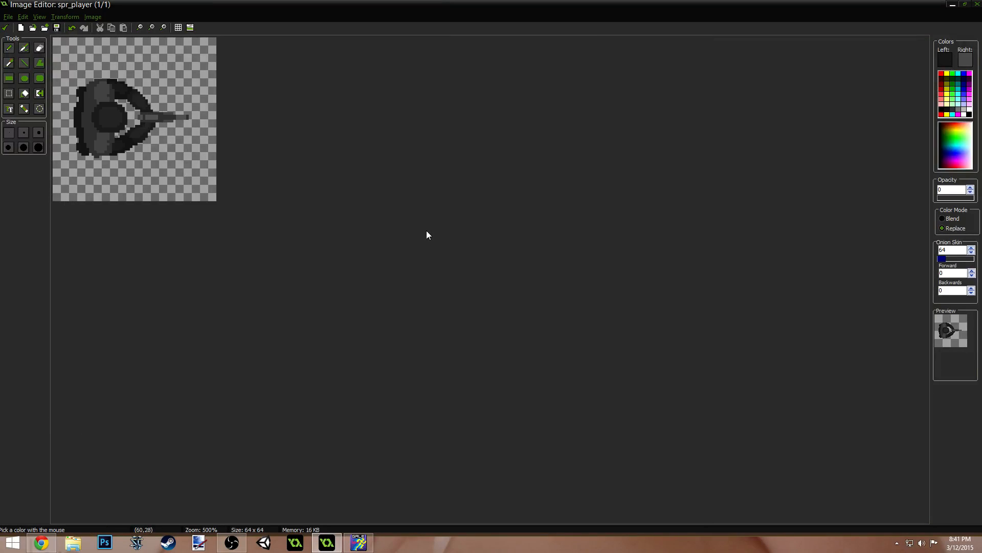
- Accept the image edits and reopen image 0 of spr_player for editing
scroll(379, 233, "up", 1, "ctrl")
scroll(367, 241, "up", 5, "ctrl")
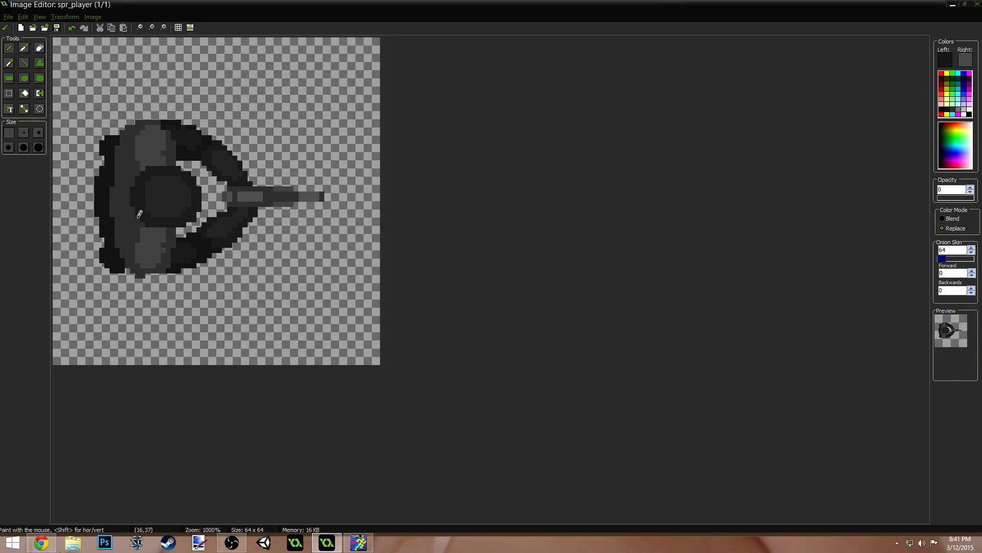
scroll(315, 182, "down", 5, "ctrl")
scroll(314, 182, "up", 3, "ctrl")
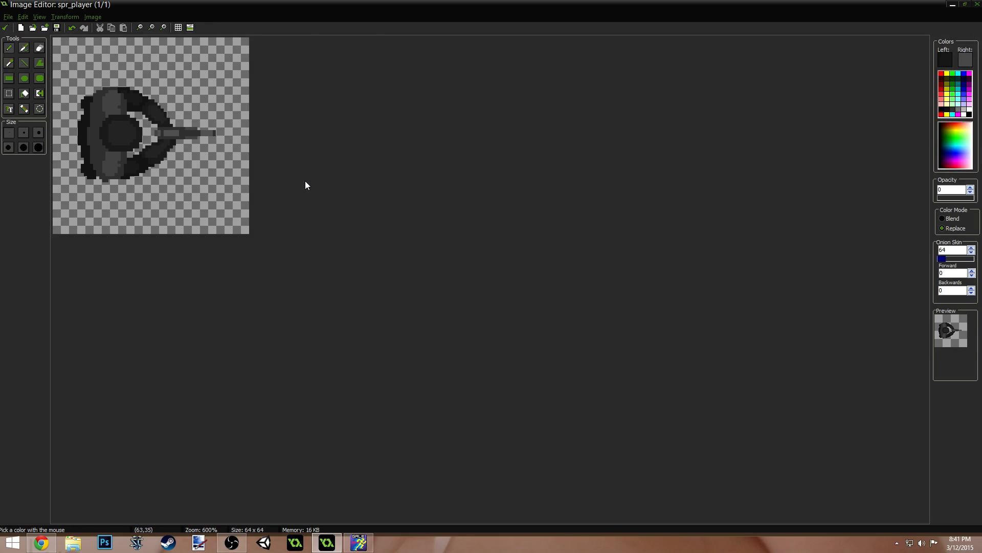
scroll(305, 184, "up", 2, "ctrl")
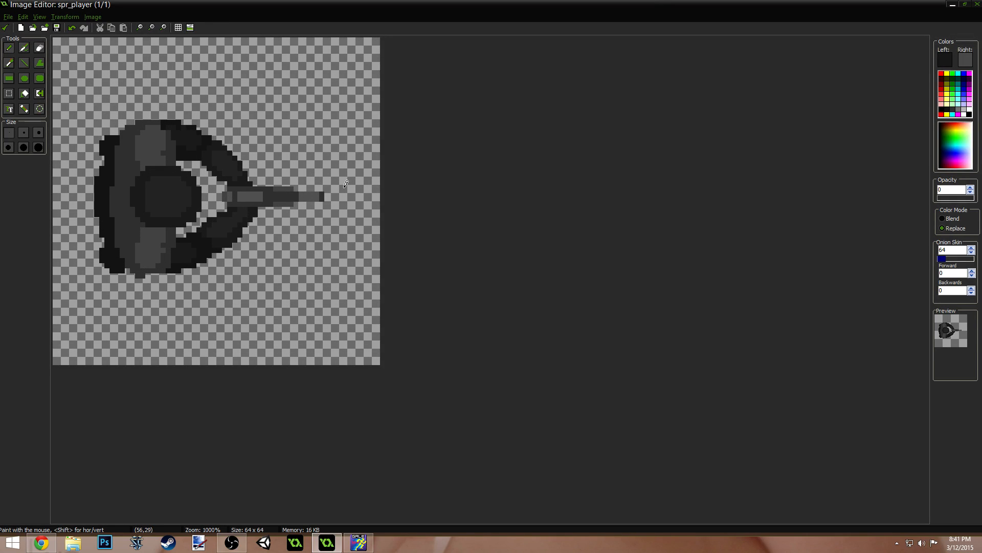
left_click(6, 28)
double_click(374, 148)
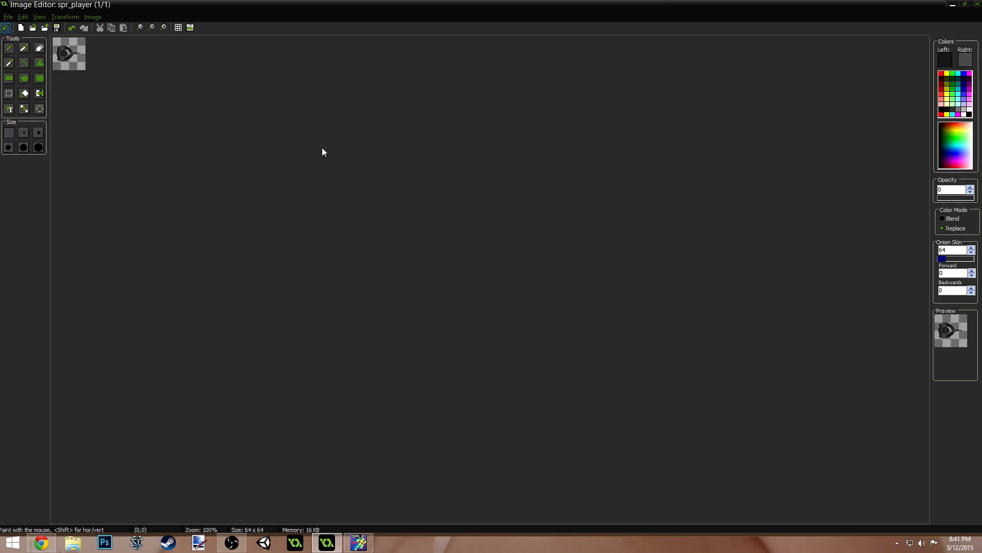
- Thicken the upper arm's inner edge with dark pixels and erase the corner pixel at the top of its outer edge
scroll(321, 147, "up", 5, "ctrl")
left_click_drag(418, 209, 457, 247)
left_click(408, 192, "ctrl")
left_click(406, 206)
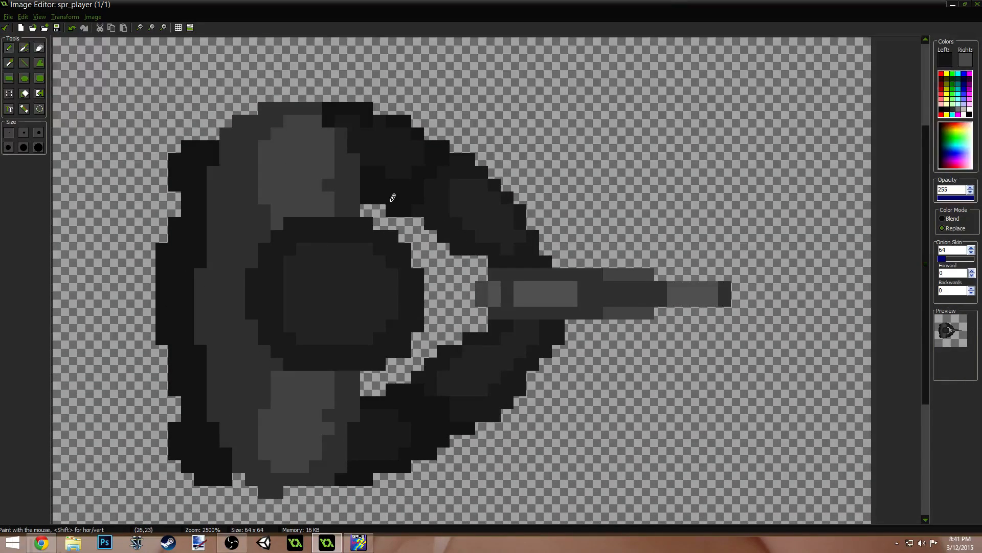
scroll(430, 137, "down", 6, "ctrl")
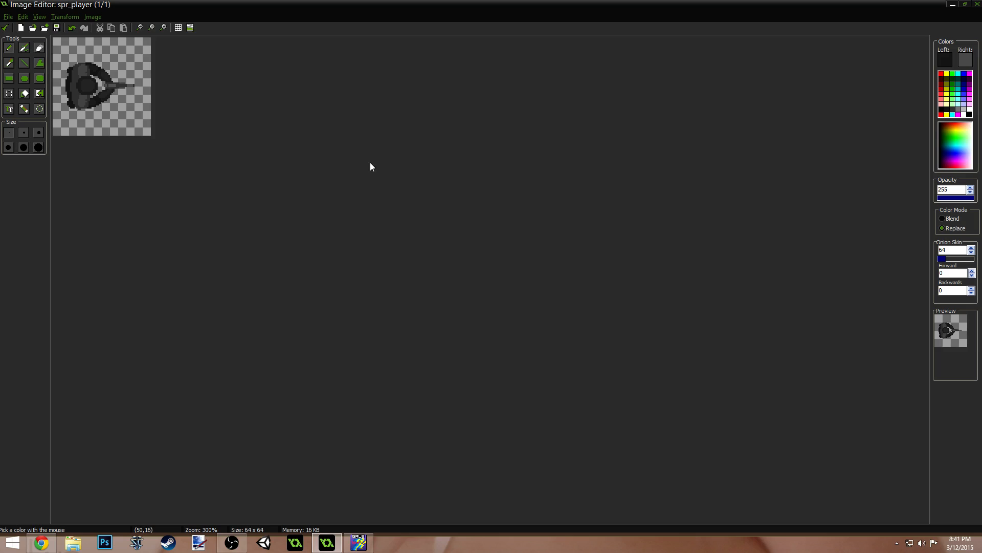
scroll(353, 168, "up", 4, "ctrl")
left_click(315, 126, "ctrl")
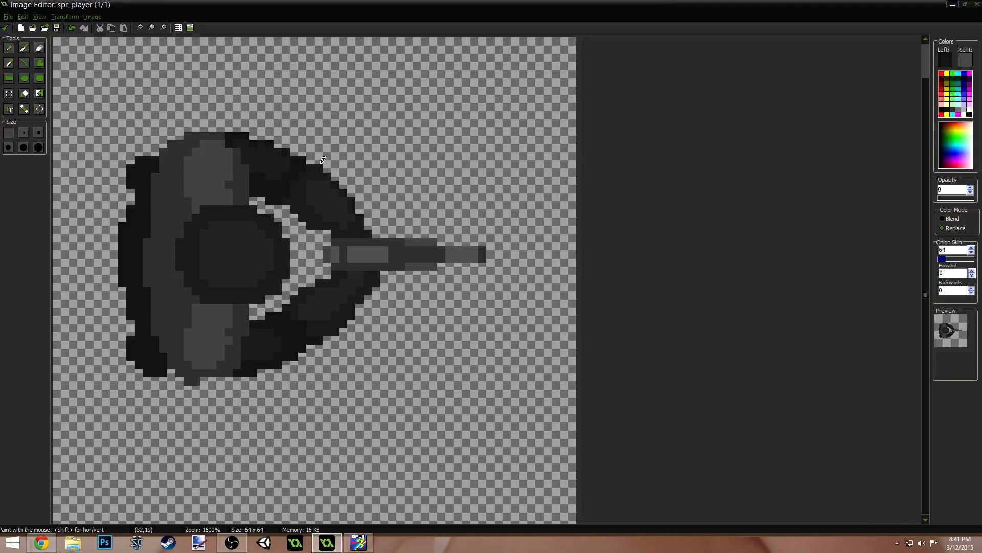
scroll(234, 182, "down", 4, "ctrl")
scroll(234, 182, "up", 2, "ctrl")
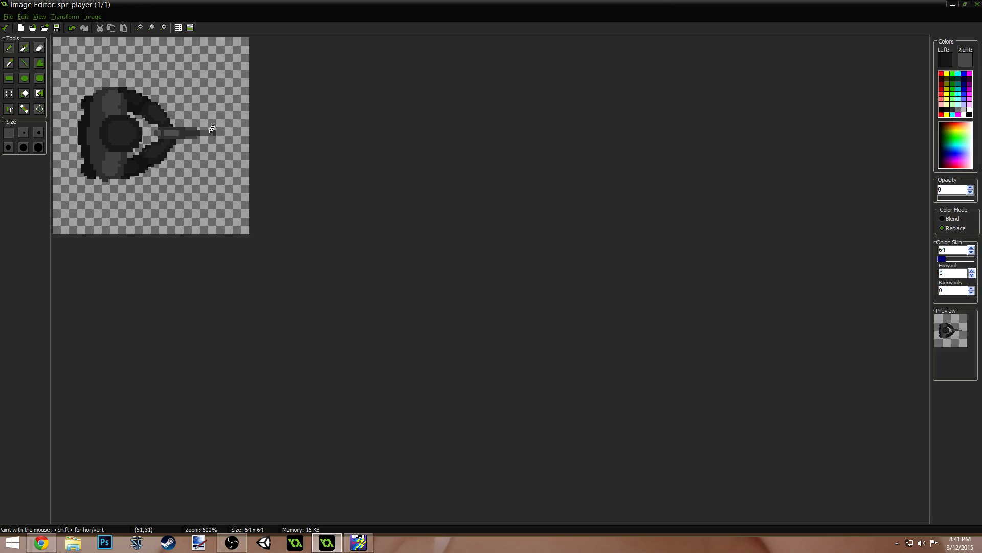
- Select the whole character, move it about four pixels right and one down, and accept the image and sprite edits
left_click(9, 94)
left_click_drag(70, 75, 248, 226)
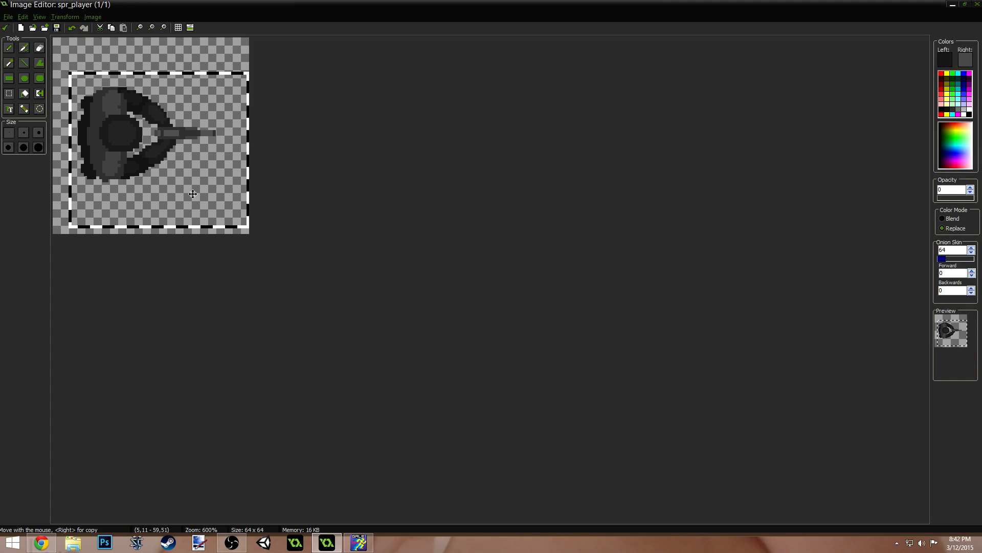
left_click_drag(158, 158, 170, 160)
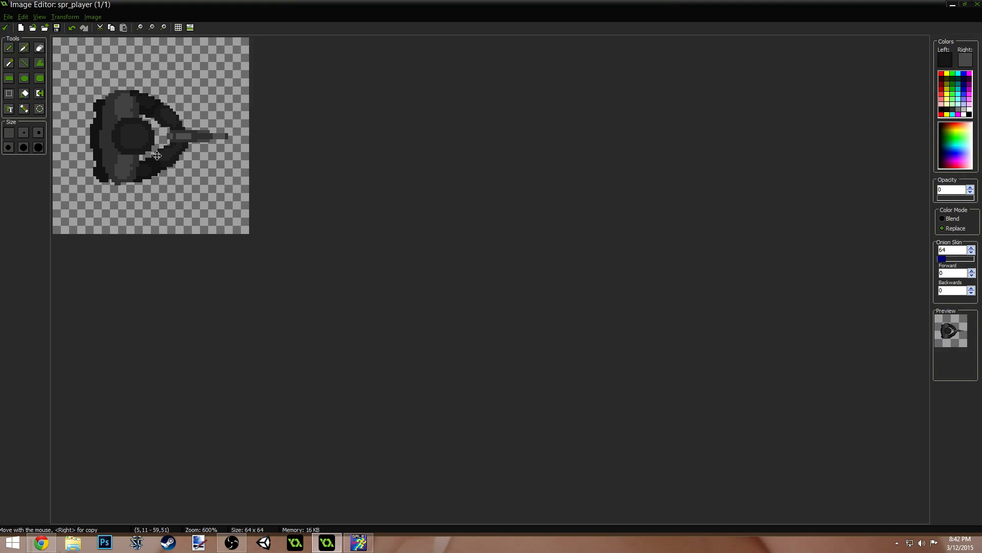
left_click(5, 28)
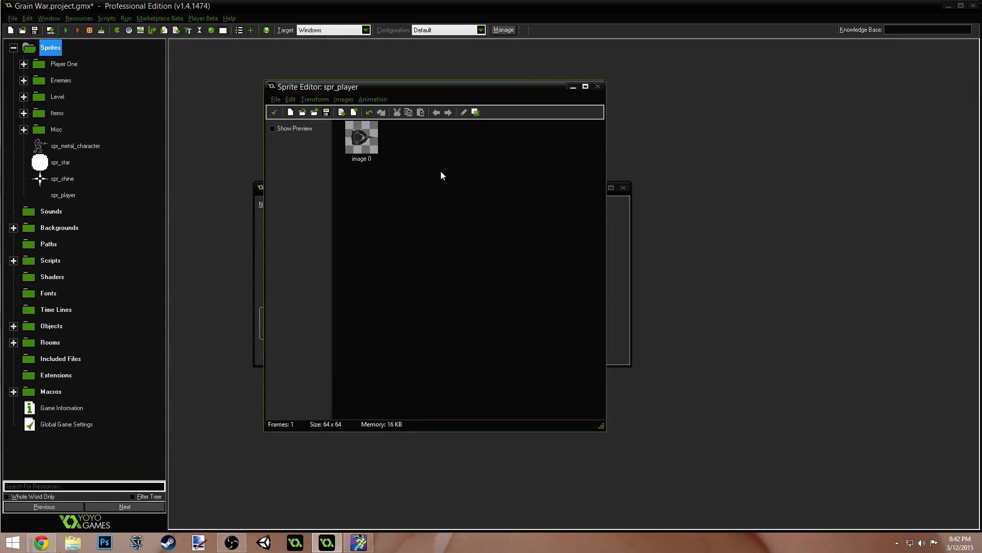
double_click(364, 142)
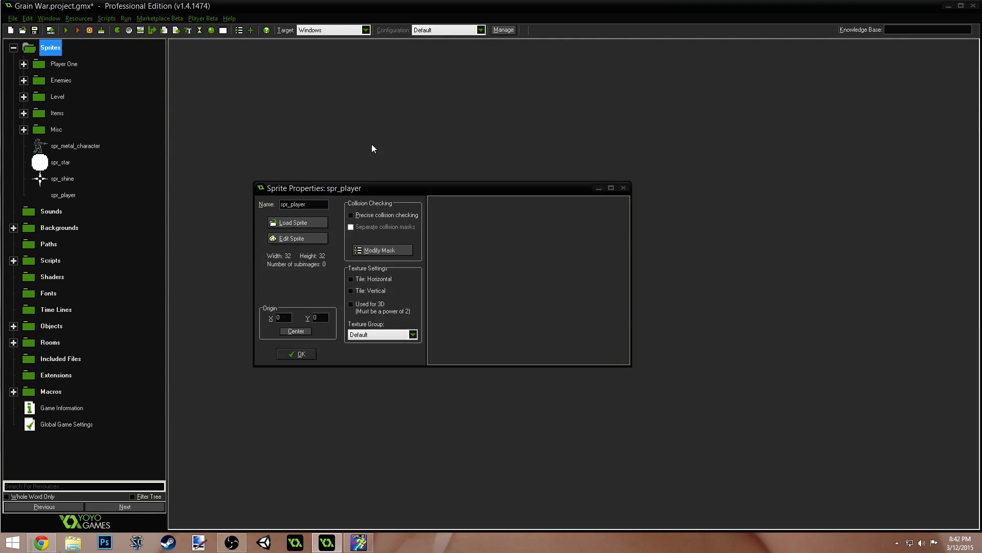
- Sample the dark color at the lower corner of the character's back and touch up the adjoining edge pixel with it
scroll(403, 225, "up", 2)
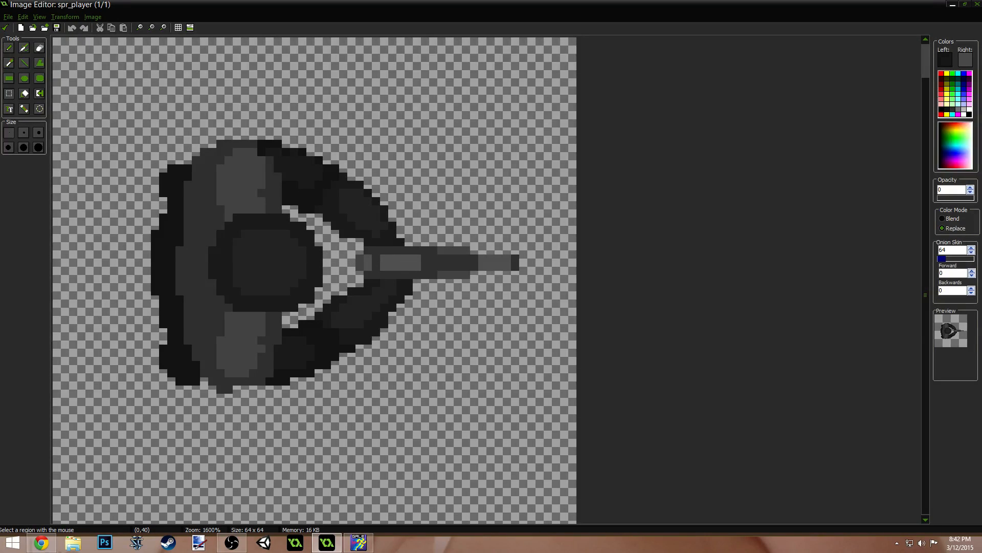
key("alt+Tab")
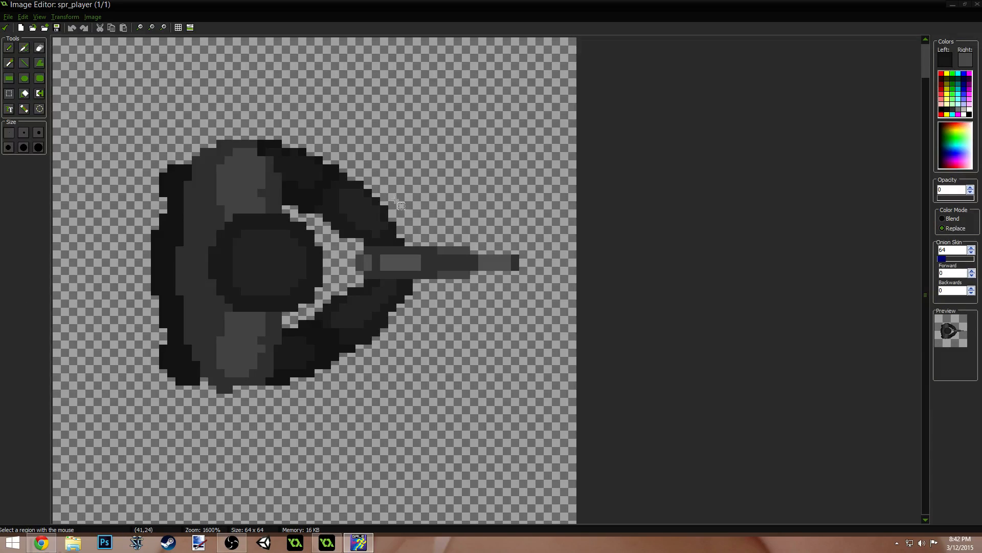
left_click(9, 62)
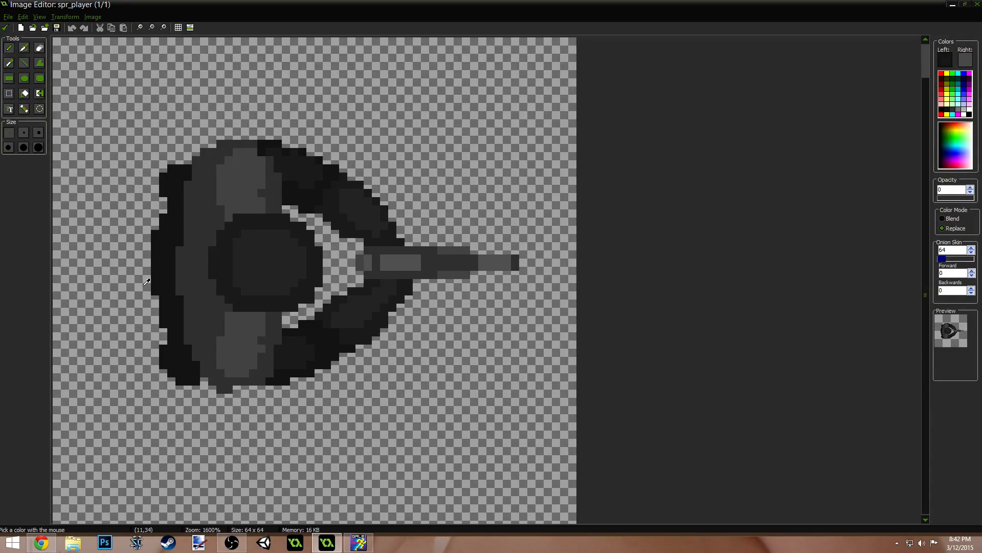
left_click(191, 379)
left_click(204, 379)
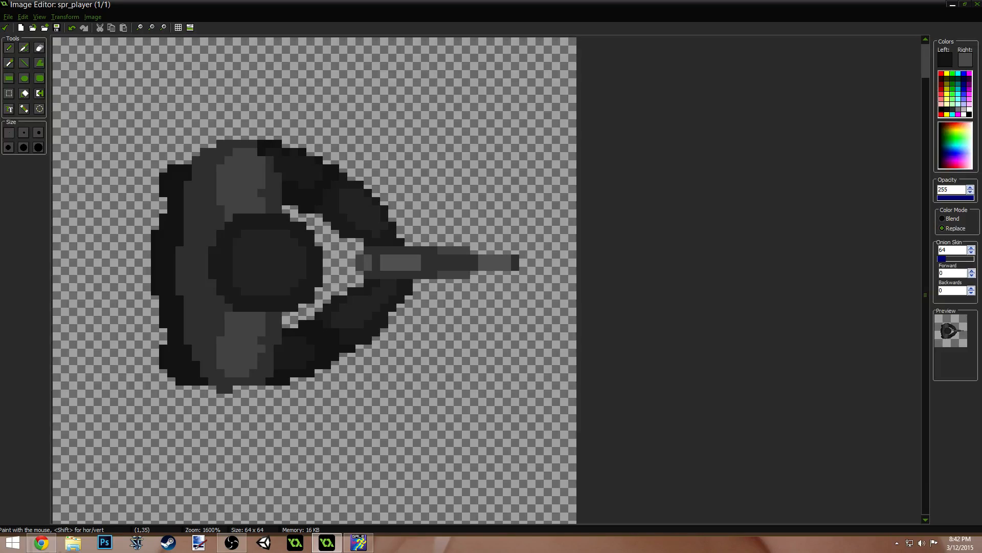
- Switch to GraphicsGale, enlarge the Top Down Start.gal character and open its animation preview
left_click_drag(0, 239, 523, 0)
left_click(629, 302)
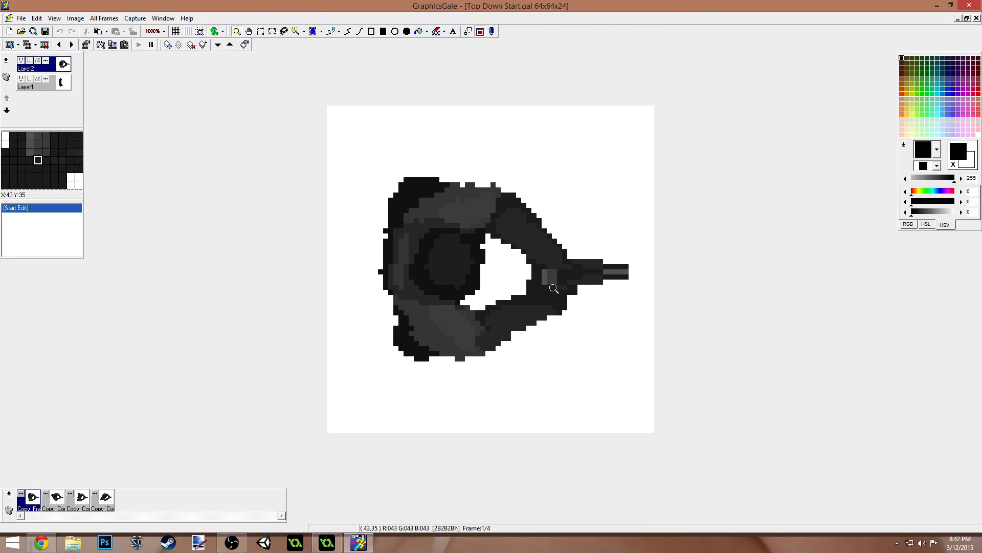
left_click(601, 287)
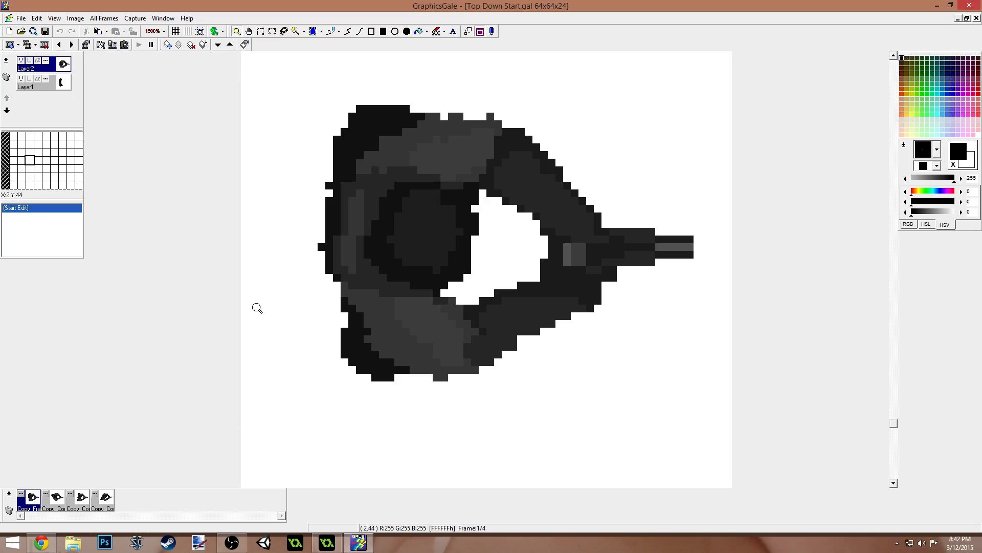
left_click(163, 18)
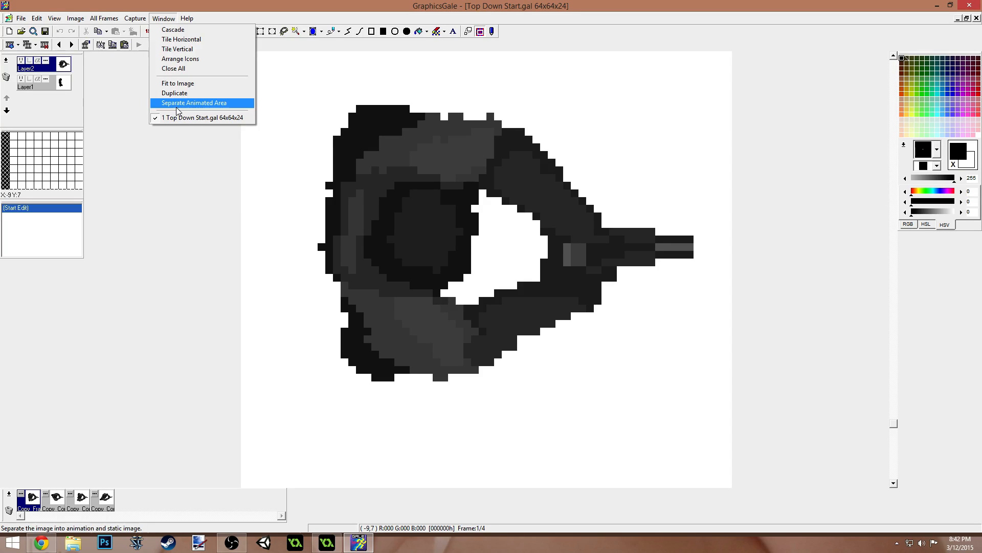
mouse_move(136, 22)
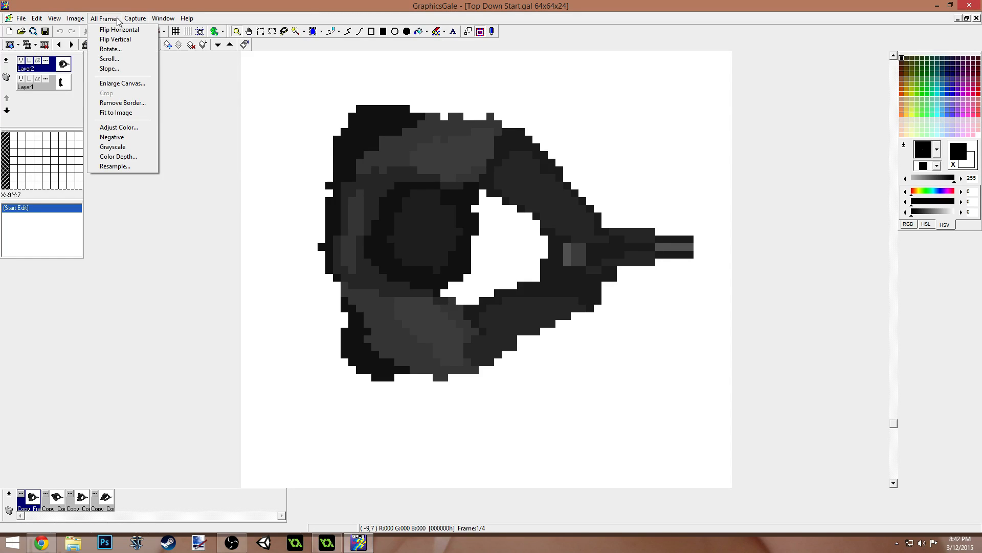
mouse_move(68, 19)
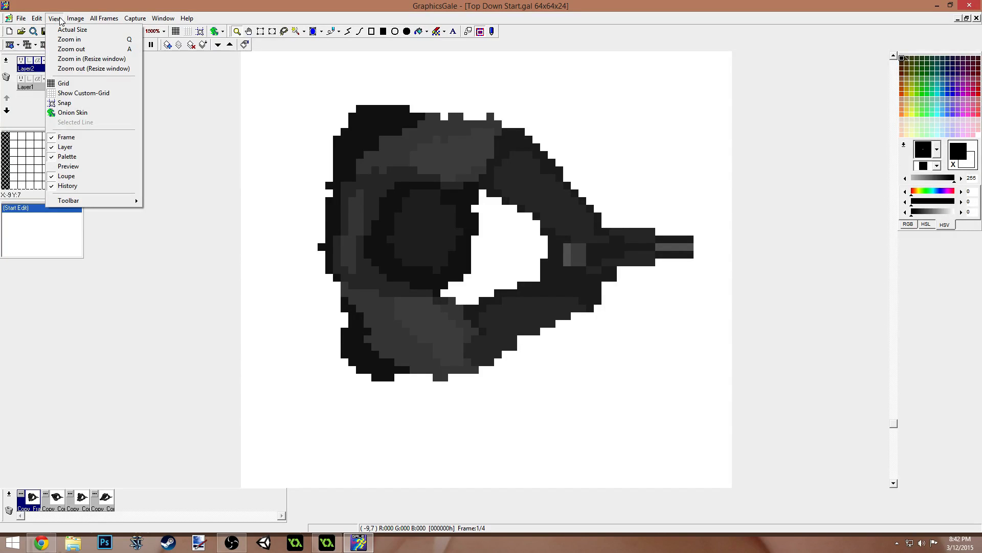
left_click(120, 166)
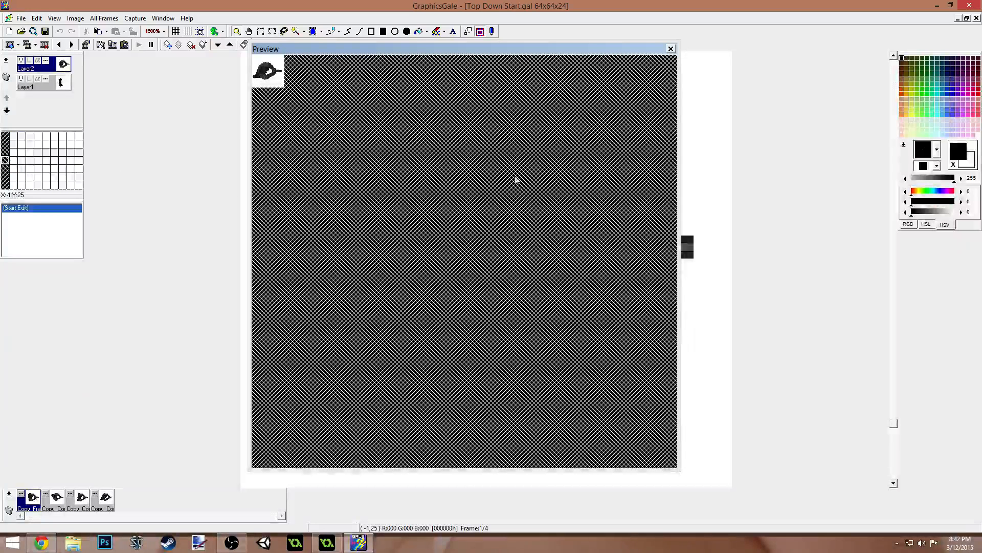
- Watch the reference animation at 800% and the slowest playback speed, and close the preview
right_click(270, 76)
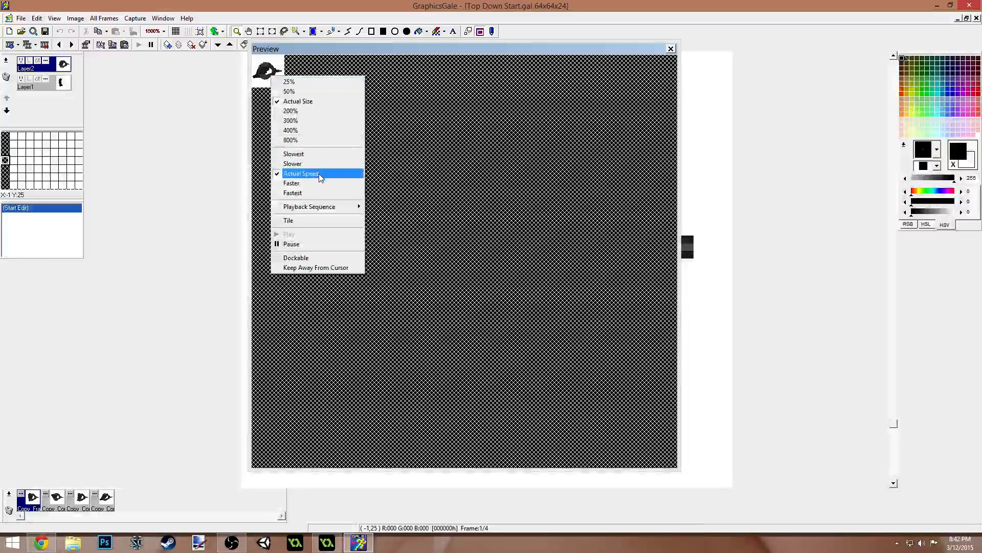
left_click(302, 139)
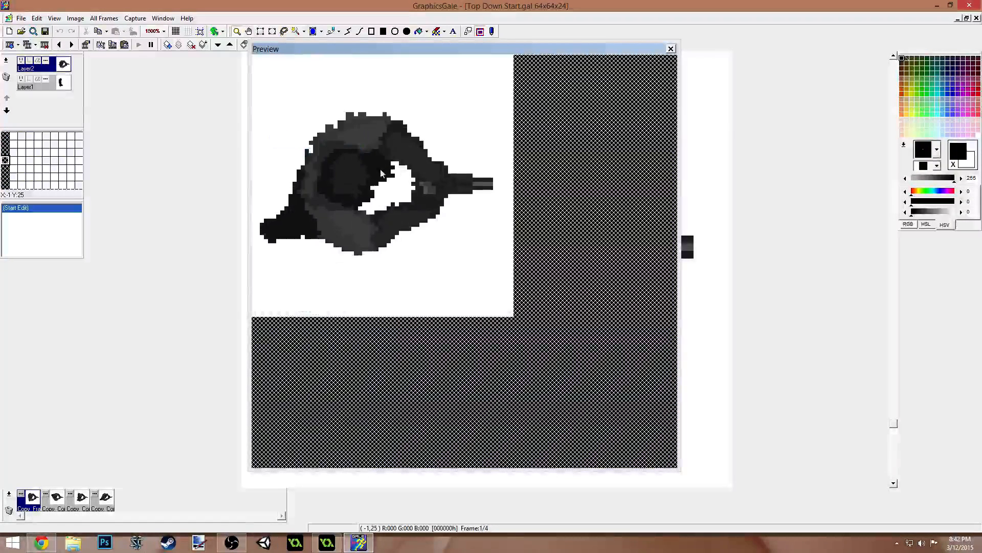
right_click(315, 143)
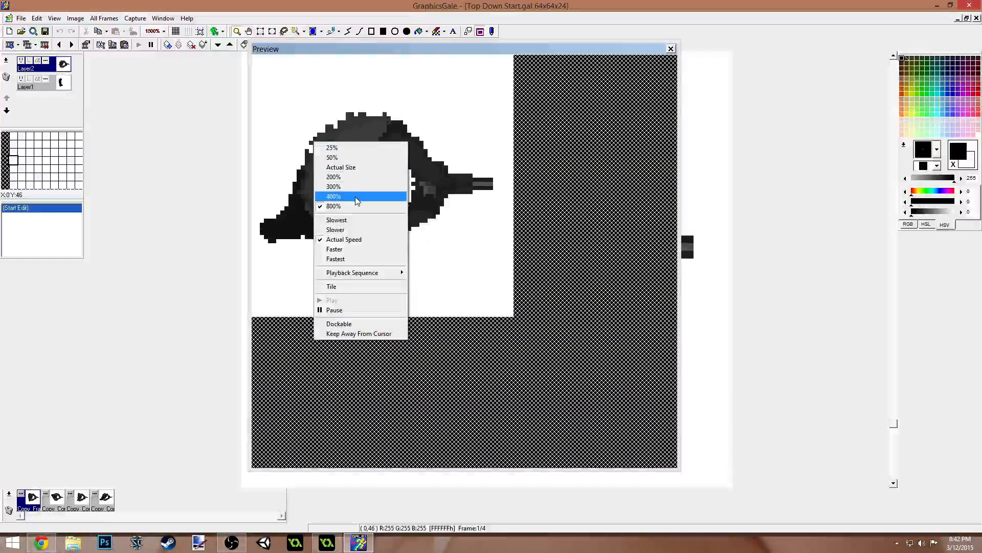
left_click(352, 223)
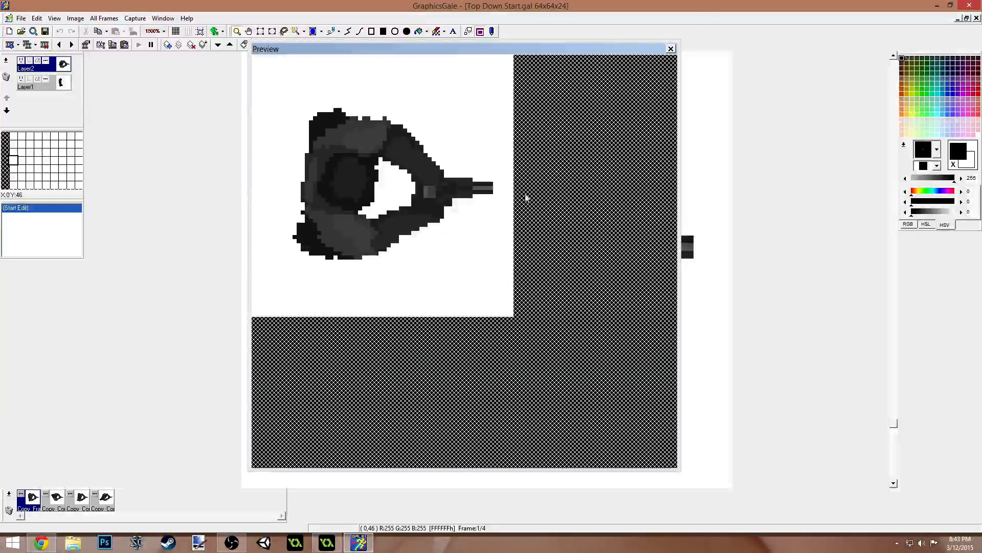
left_click(671, 48)
- Switch back to GameMaker, accept the image and sprite edits of spr_player and confirm its properties
key("alt+Tab")
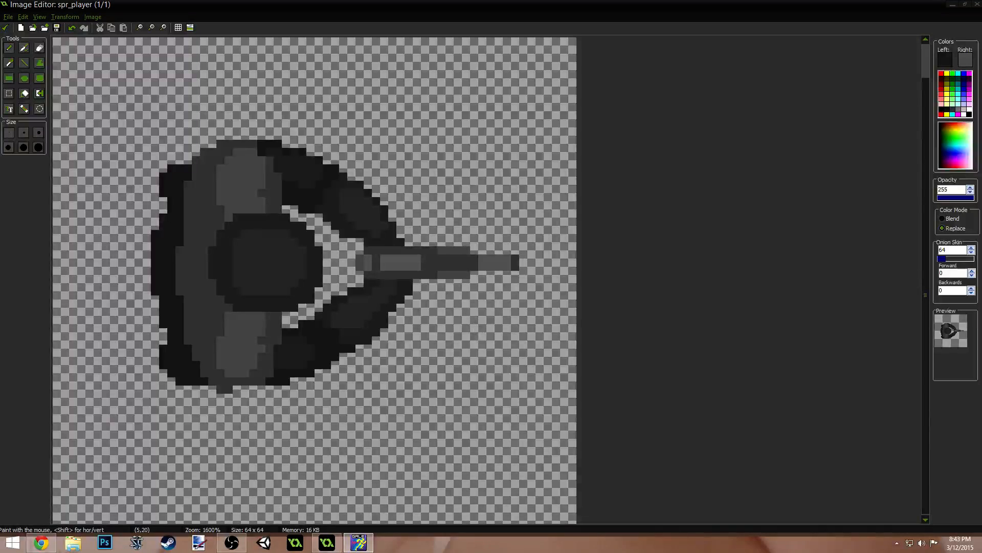
left_click(6, 27)
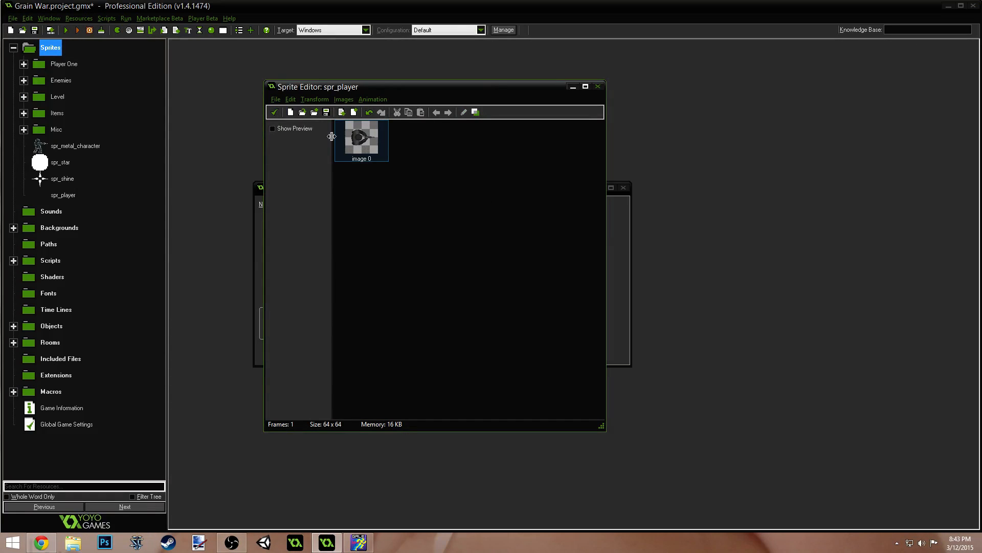
left_click(274, 113)
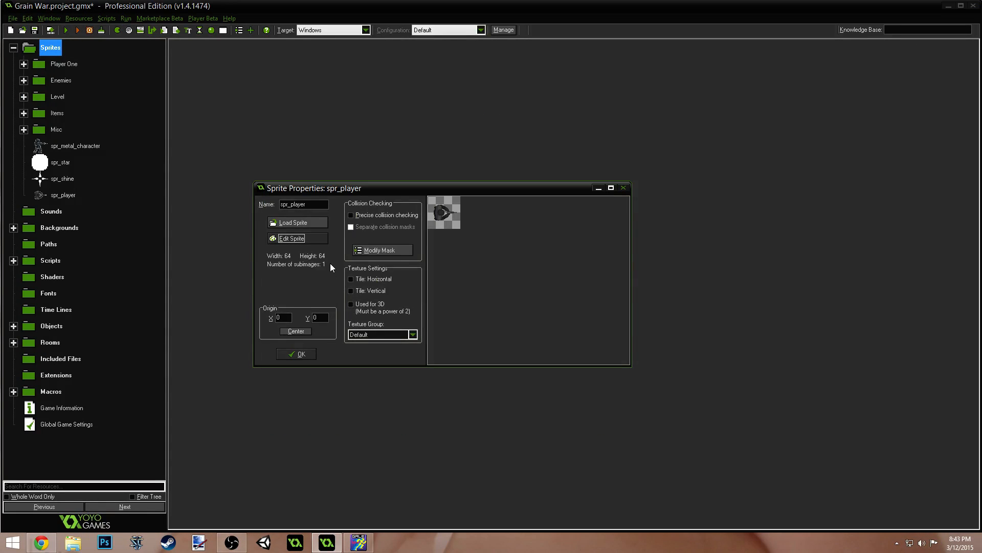
left_click(281, 353)
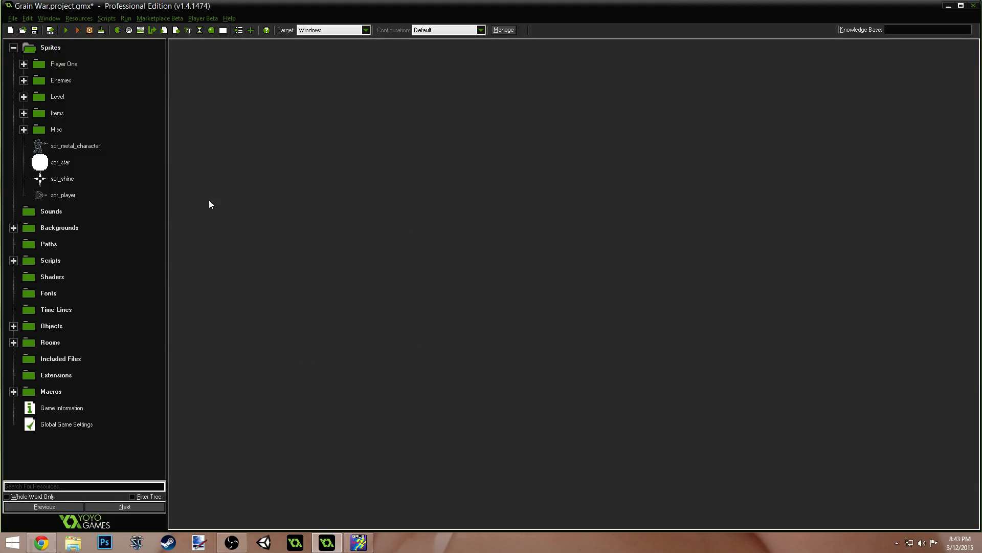
- Create a new sprite and try to name it spr_tree
left_click(118, 32)
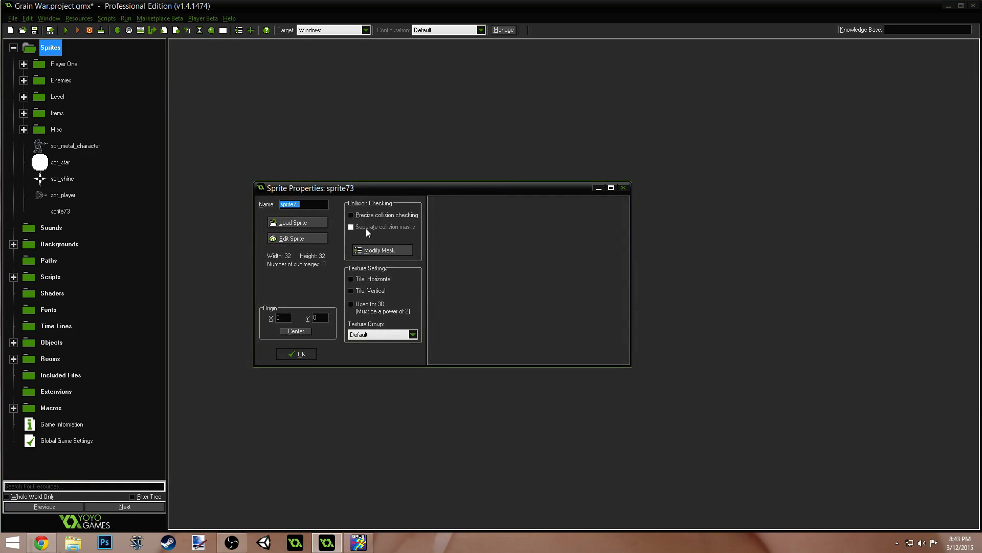
type("spr_tree")
left_click(305, 238)
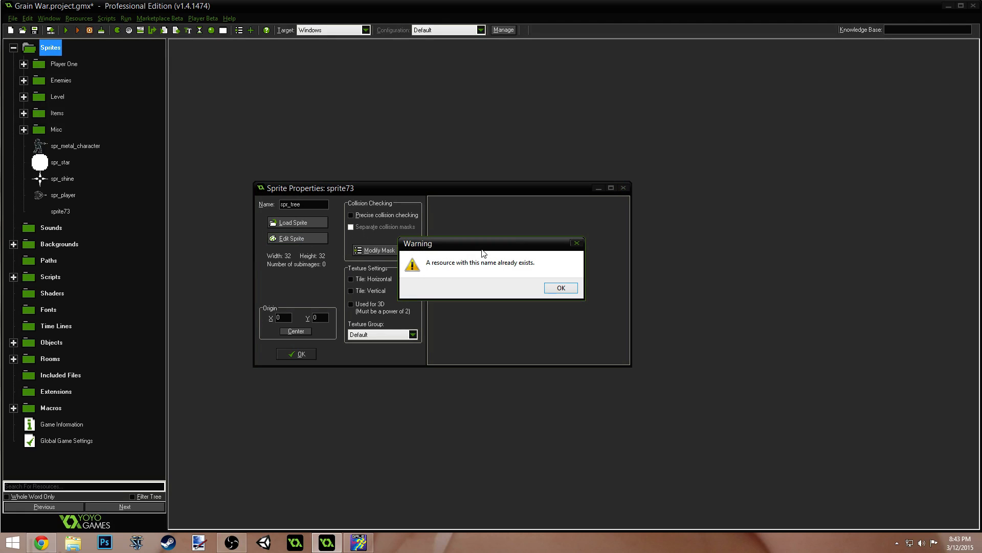
left_click(568, 284)
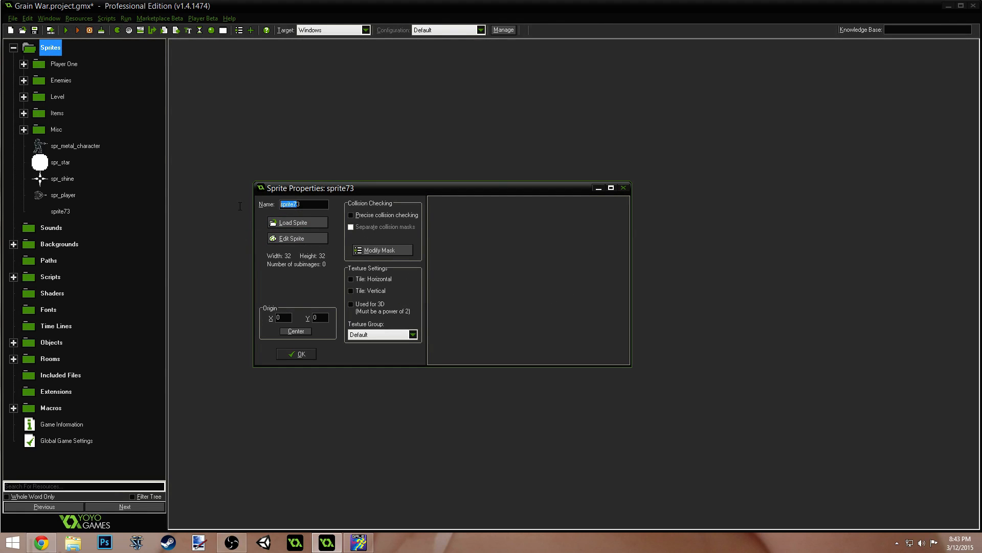
- Name the new sprite spr_topdown_tree and confirm its properties
double_click(290, 204)
type("spr_topdown_tree")
key("Return")
- Reopen spr_topdown_tree from the resource tree and bring up its sprite editor
left_click(63, 211)
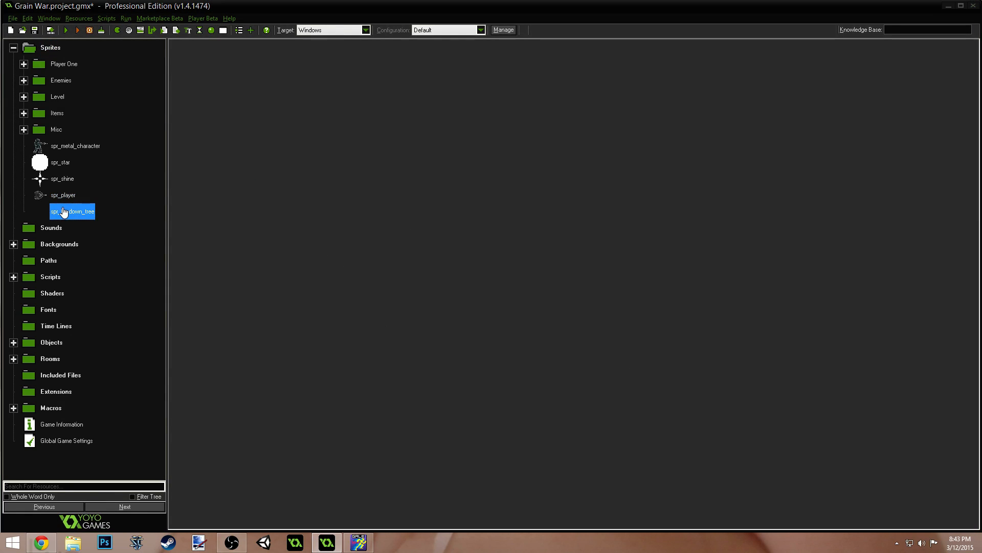
double_click(63, 211)
left_click(312, 235)
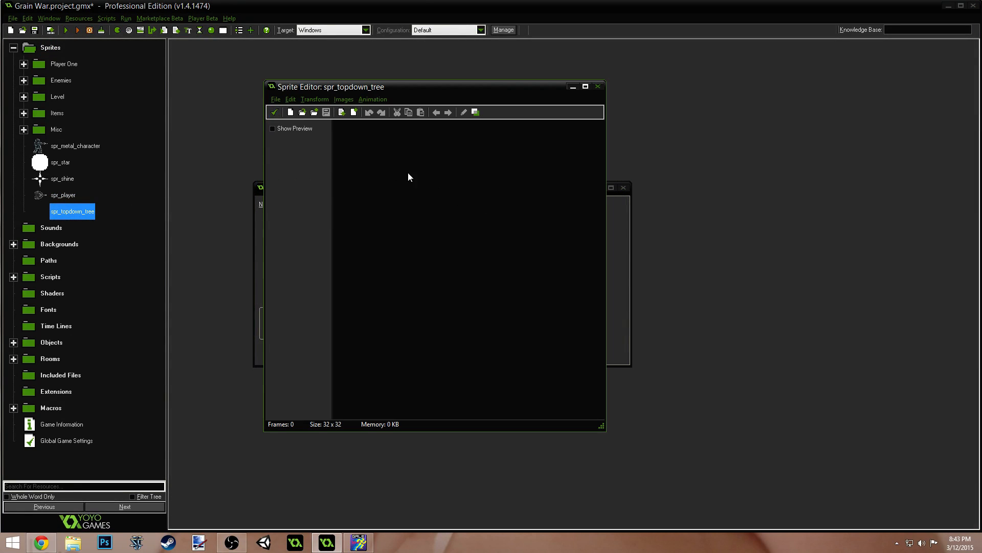
- Create a blank 104 x 104 image for spr_topdown_tree
left_click(290, 112)
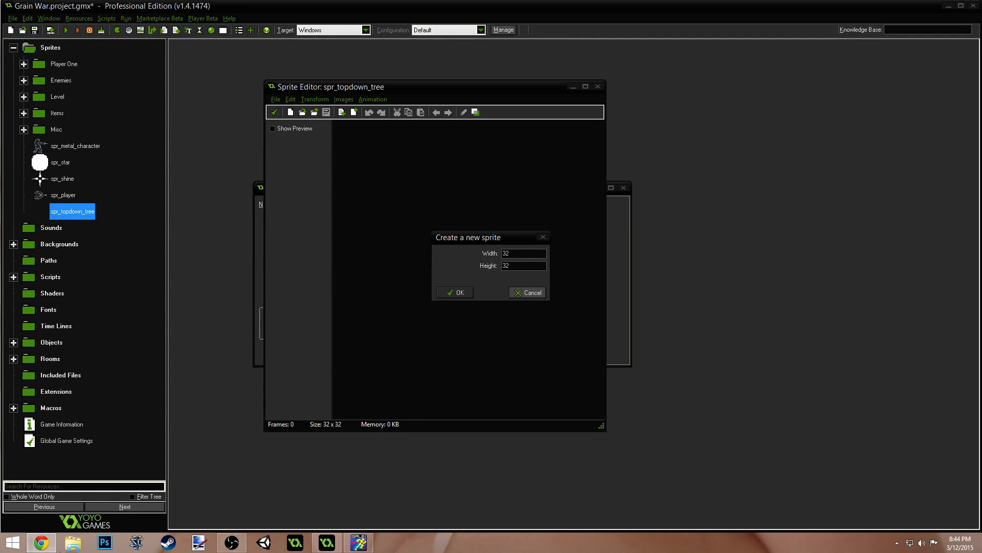
left_click(335, 252)
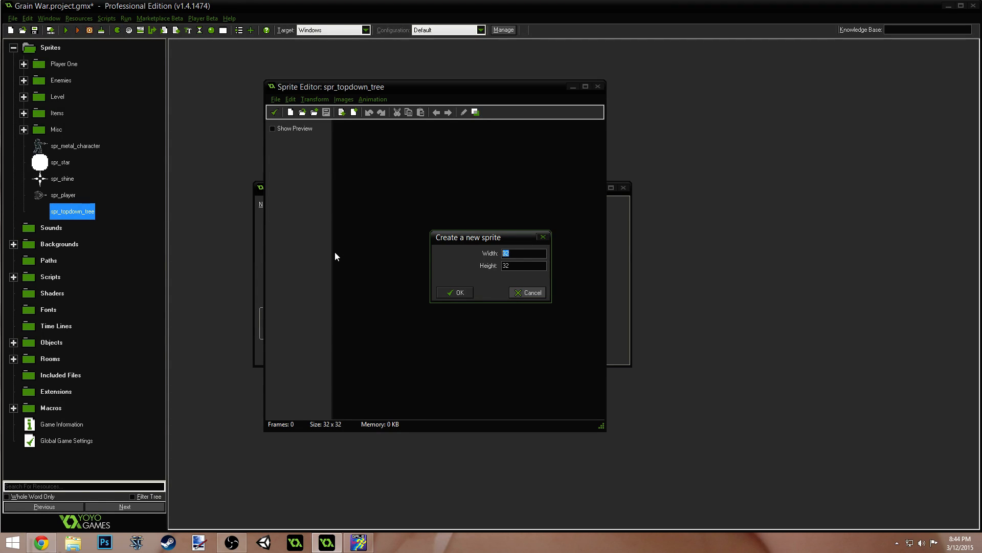
type("104")
key("Tab")
type("104")
key("Return")
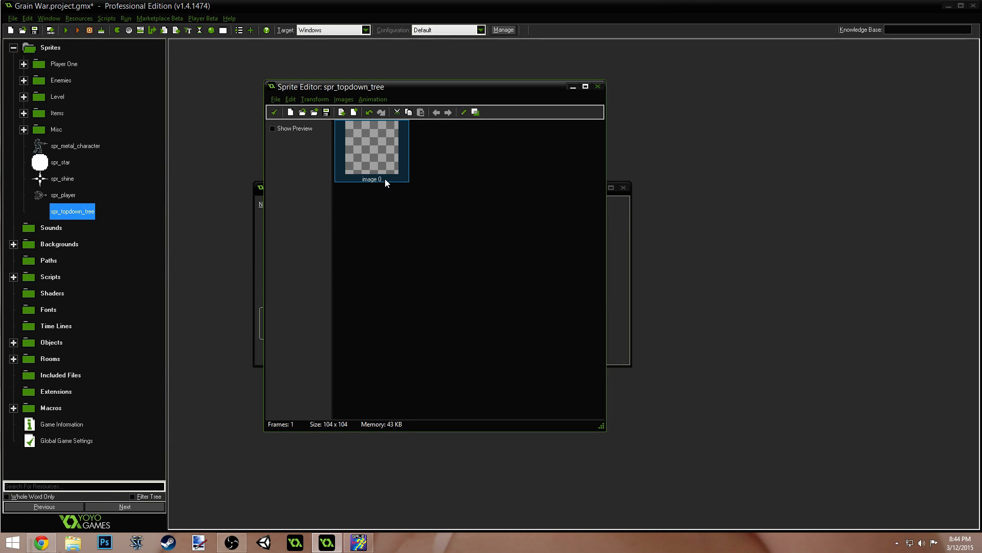
- Create a new blank sprite image with a width and height of 128 for spr_topdown_tree
left_click(289, 112)
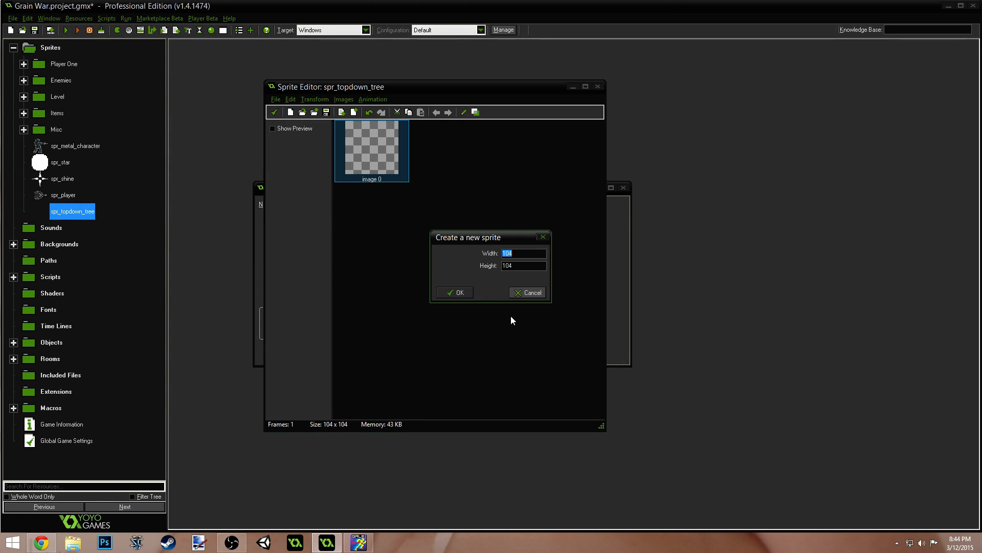
type("128")
key("Tab")
type("128")
key("Return")
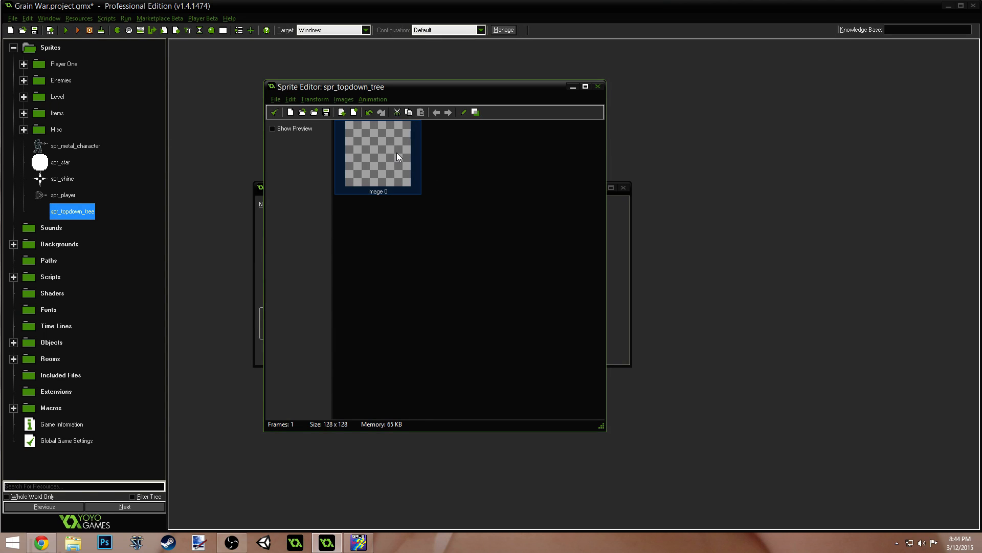
- Open image 0 of spr_topdown_tree for editing, with the whole canvas enlarged to 600%
double_click(371, 146)
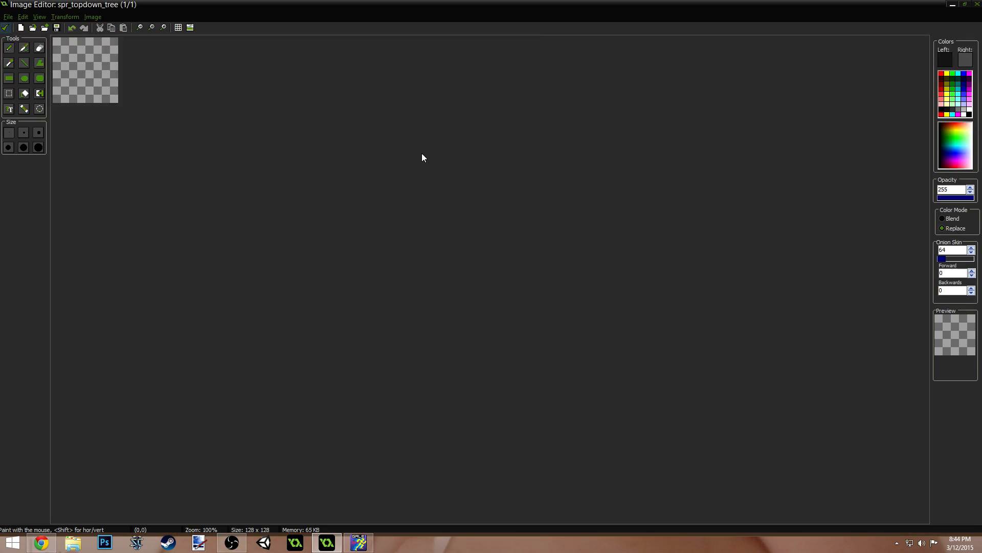
left_click(164, 26)
left_click(164, 27)
left_click(164, 27)
left_click(164, 26)
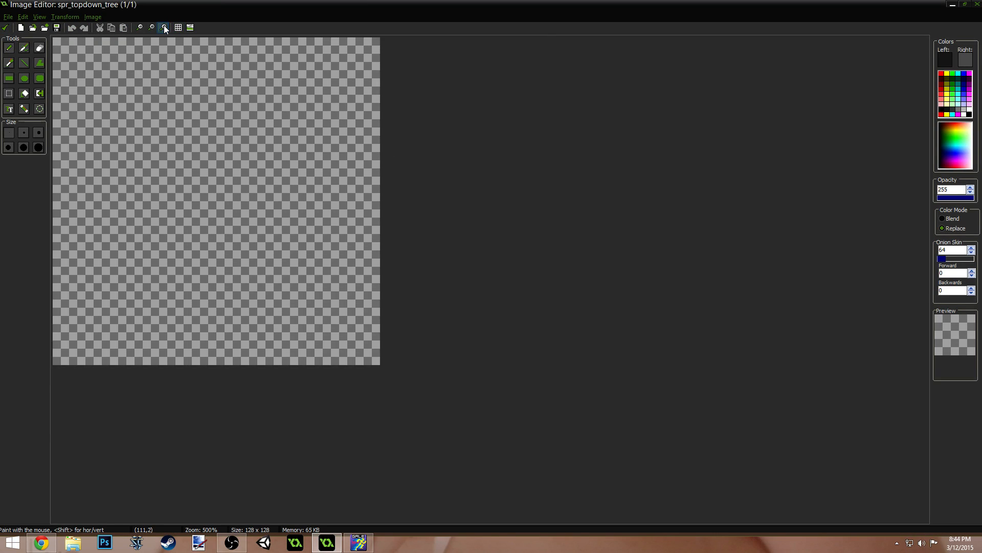
left_click(164, 27)
scroll(307, 265, "up", 2)
scroll(307, 265, "down", 3)
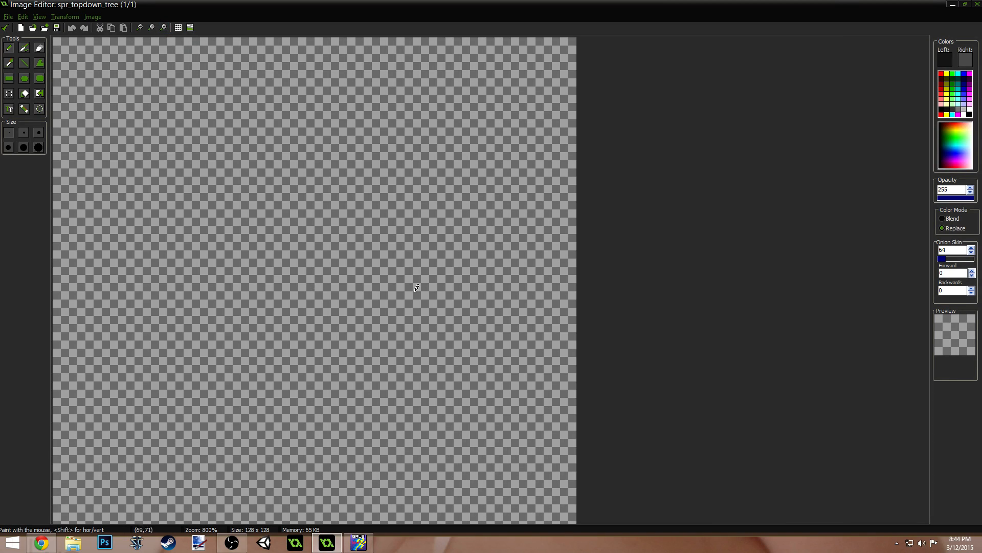
scroll(307, 265, "up", 1)
scroll(307, 265, "up", 1)
scroll(199, 288, "down", 1)
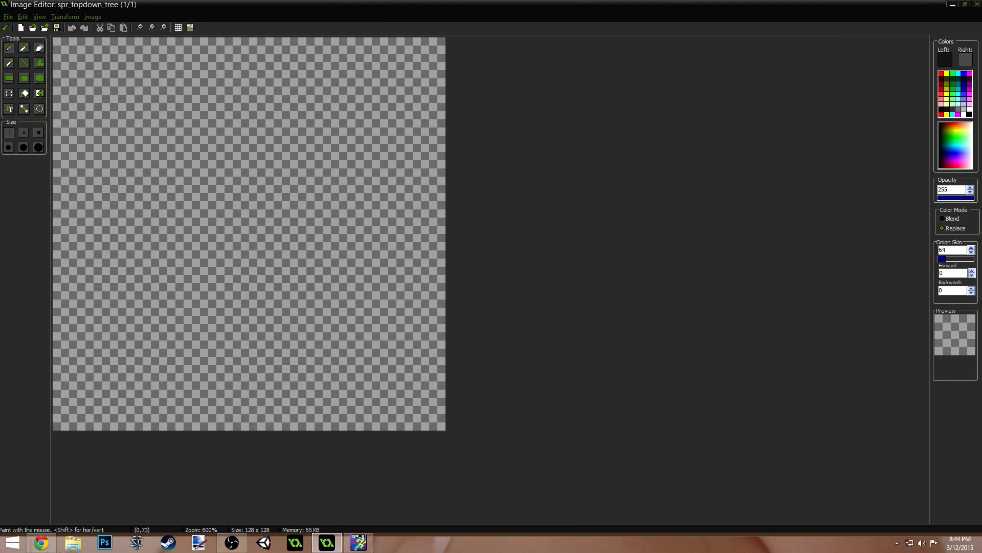
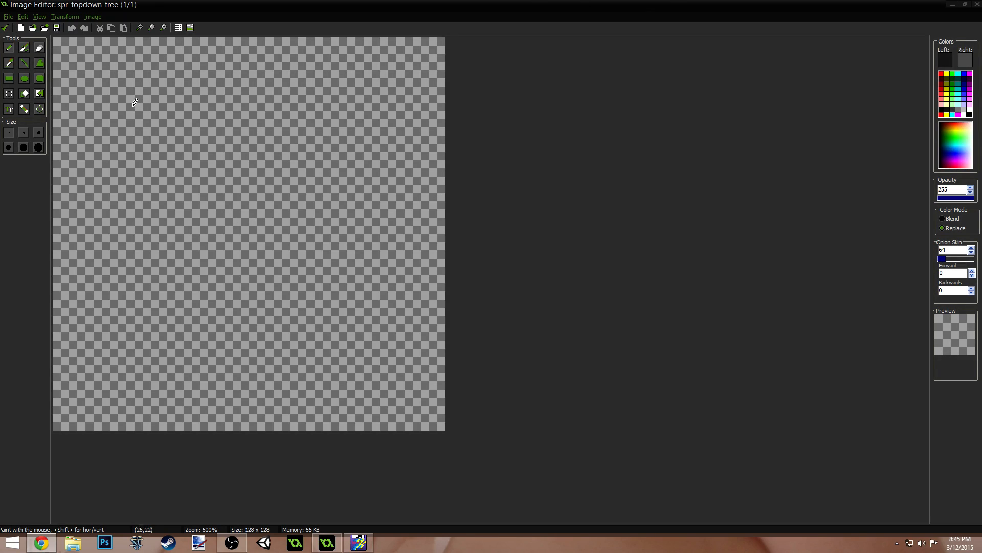
- Set the primary drawing colour to a muted dark green with RGB 60, 84, 44
left_click(24, 78)
left_click(952, 88)
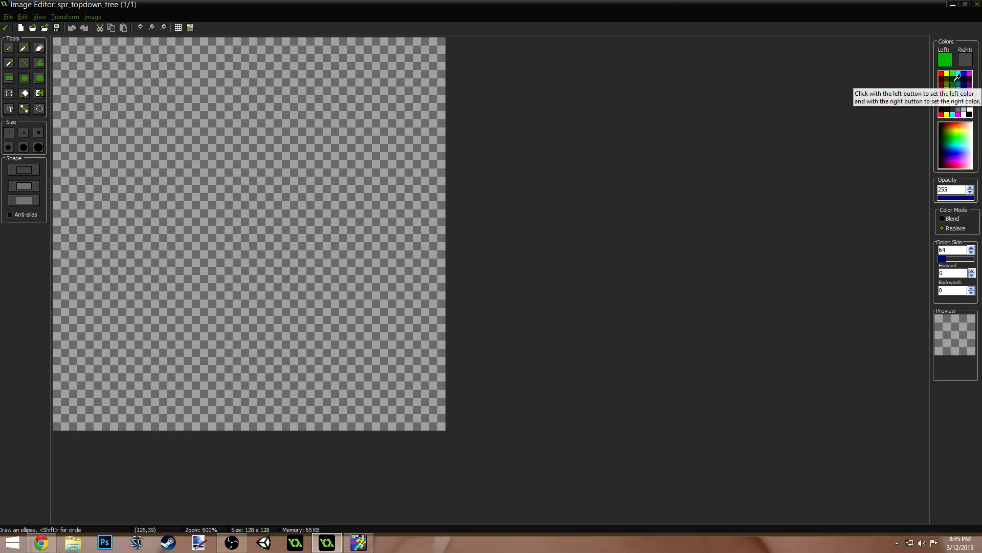
left_click(946, 60)
left_click(518, 218)
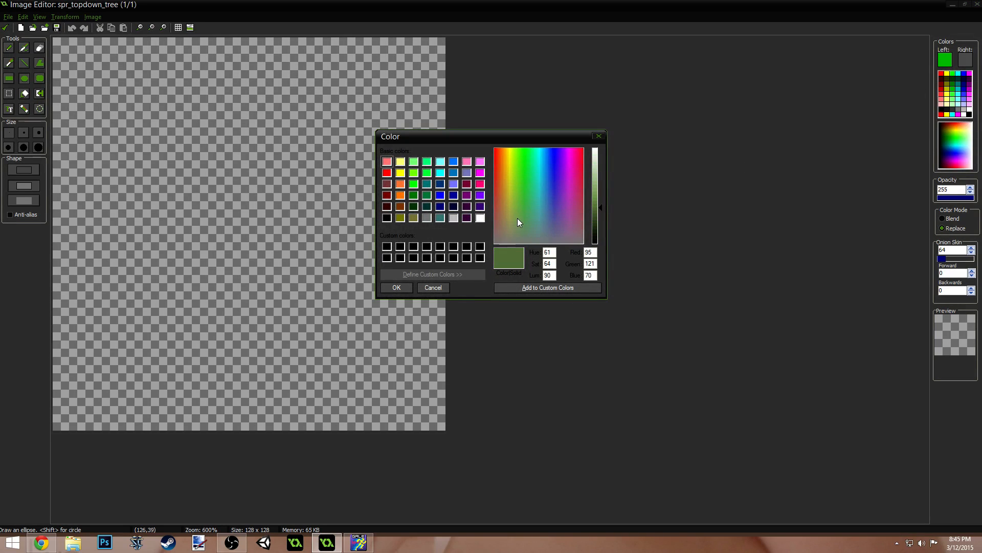
left_click(599, 219)
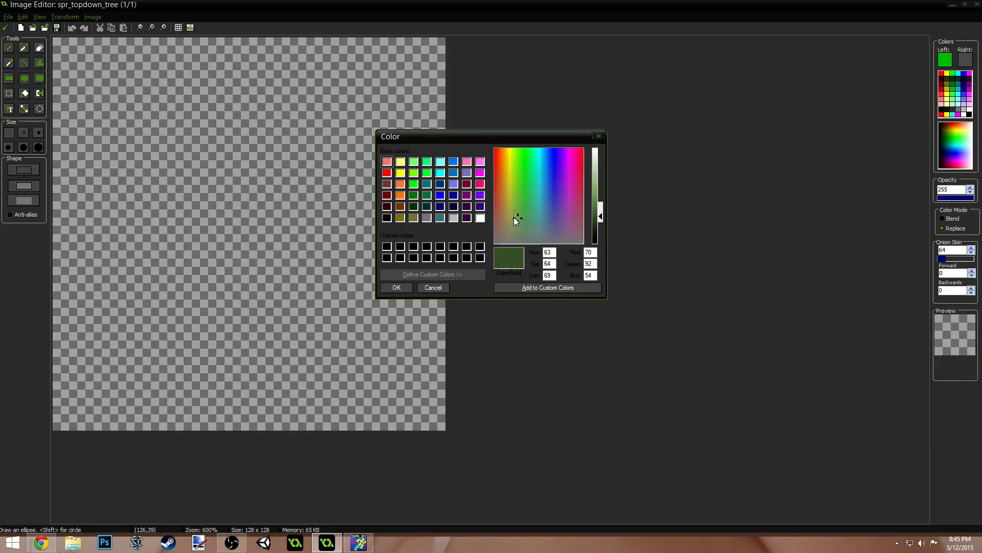
left_click_drag(513, 217, 518, 214)
left_click_drag(600, 223, 600, 223)
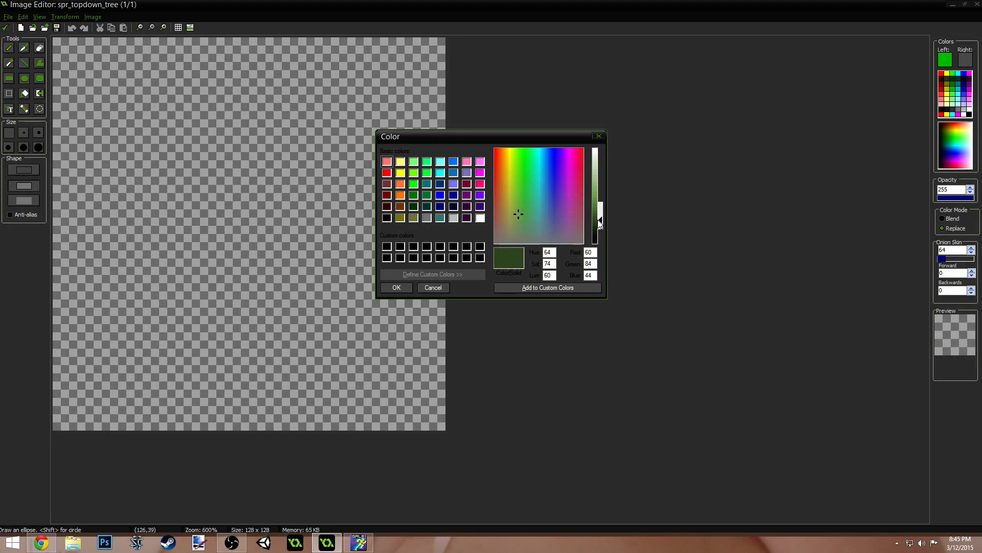
left_click(396, 288)
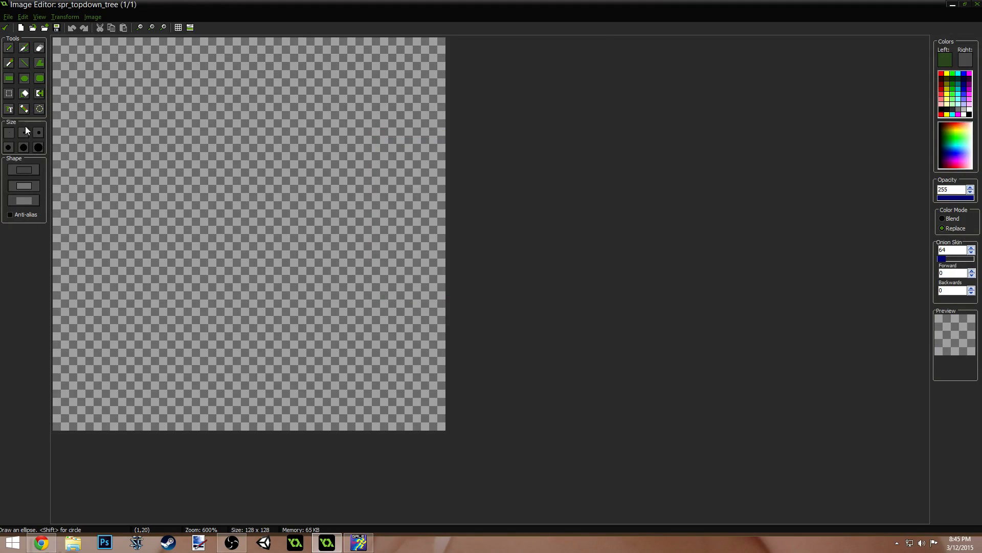
- Paint a large rounded tree canopy with ragged leafy edges across most of the canvas in the dark green
left_click(9, 48)
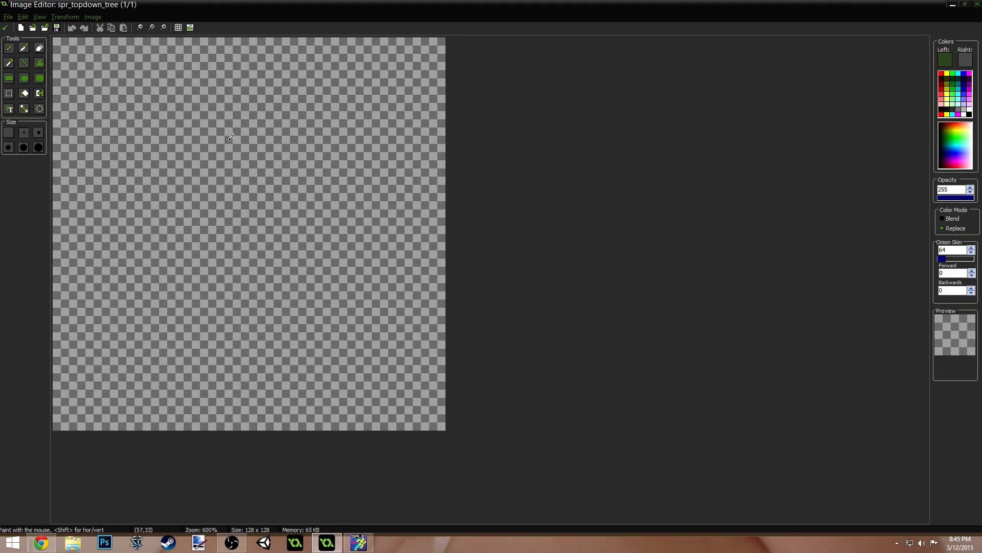
mouse_move(231, 137)
left_mouse_down()
mouse_move(205, 135)
mouse_move(196, 120)
mouse_move(148, 184)
mouse_move(235, 241)
mouse_move(158, 300)
mouse_move(189, 213)
mouse_move(59, 184)
mouse_move(169, 238)
mouse_move(215, 276)
mouse_move(220, 315)
mouse_move(276, 348)
mouse_move(316, 333)
mouse_move(338, 307)
mouse_move(327, 356)
mouse_move(368, 246)
mouse_move(341, 209)
mouse_move(359, 169)
mouse_move(312, 164)
mouse_move(307, 123)
mouse_move(262, 142)
mouse_move(235, 169)
mouse_move(266, 105)
mouse_move(353, 210)
mouse_move(366, 200)
left_mouse_up()
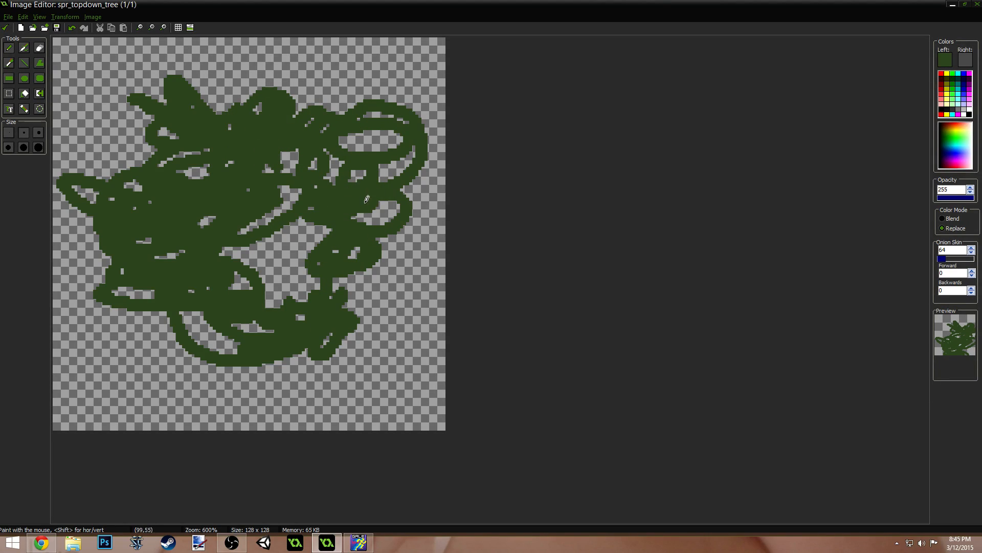
mouse_move(335, 332)
left_mouse_down()
mouse_move(373, 320)
mouse_move(340, 348)
mouse_move(288, 350)
mouse_move(261, 376)
mouse_move(229, 330)
mouse_move(195, 350)
mouse_move(174, 330)
mouse_move(173, 310)
mouse_move(110, 301)
mouse_move(90, 271)
mouse_move(95, 248)
mouse_move(82, 225)
mouse_move(102, 203)
mouse_move(85, 190)
mouse_move(139, 158)
mouse_move(126, 154)
mouse_move(149, 150)
mouse_move(142, 144)
mouse_move(110, 171)
mouse_move(148, 128)
mouse_move(118, 97)
mouse_move(126, 120)
mouse_move(136, 120)
mouse_move(126, 103)
mouse_move(149, 91)
mouse_move(220, 77)
mouse_move(207, 102)
mouse_move(318, 98)
left_mouse_up()
mouse_move(319, 87)
left_mouse_down()
mouse_move(360, 95)
mouse_move(401, 119)
mouse_move(399, 145)
mouse_move(417, 186)
mouse_move(381, 276)
mouse_move(361, 275)
mouse_move(390, 337)
mouse_move(295, 381)
mouse_move(268, 348)
mouse_move(239, 349)
left_mouse_up()
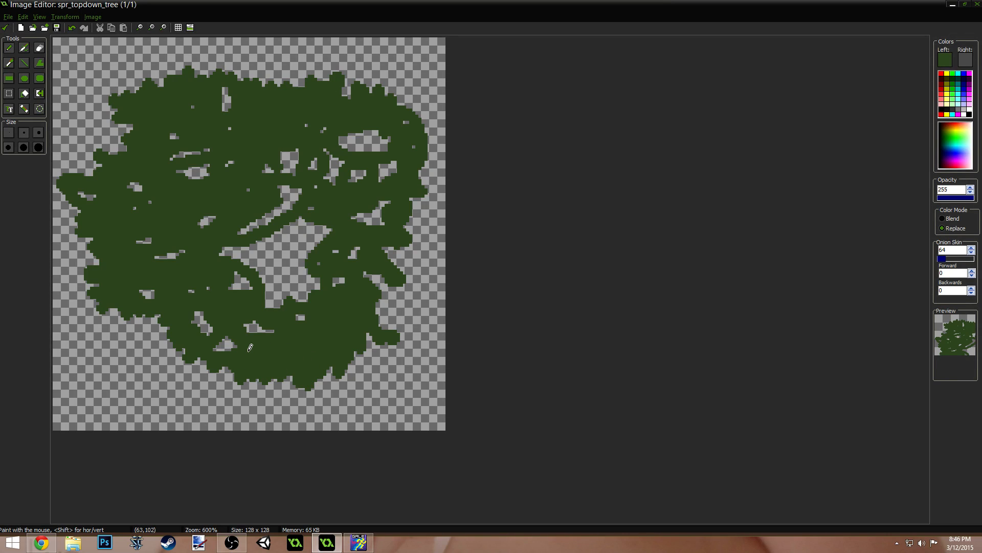
- Fill every transparent gap inside the canopy with the same green so it becomes one solid shape
left_click(24, 93)
left_click(245, 278)
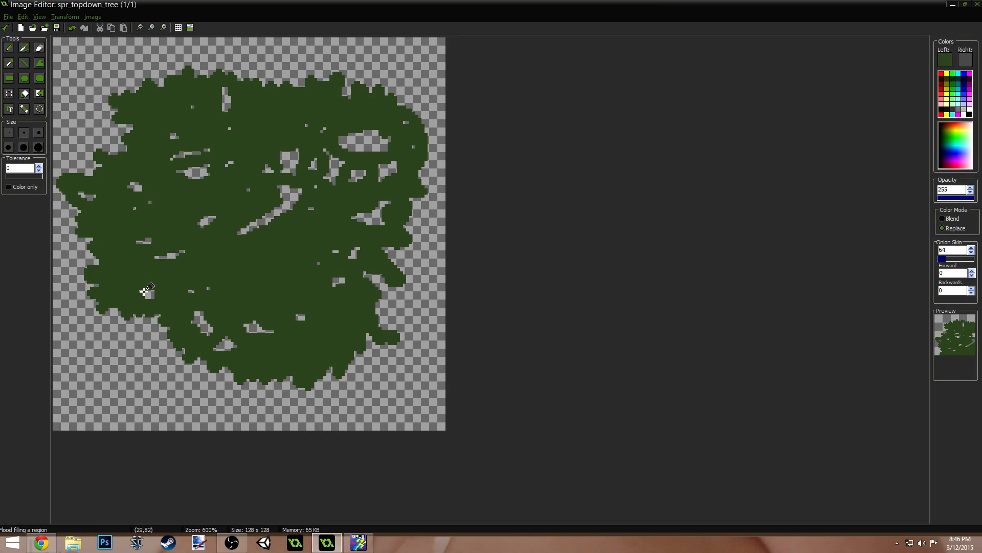
left_click(149, 293)
left_click(165, 255)
left_click(144, 241)
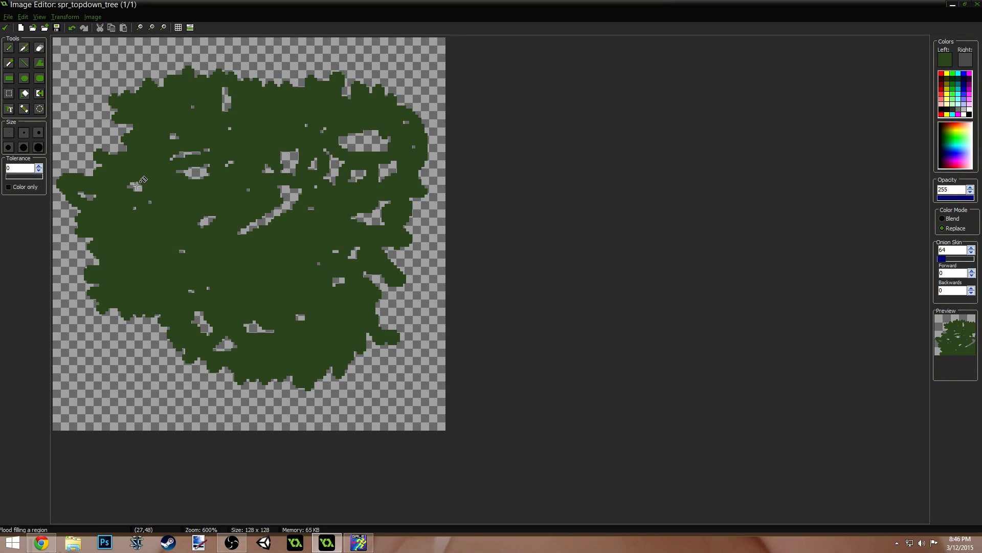
left_click(136, 186)
left_click(8, 48)
mouse_move(200, 157)
left_mouse_down()
mouse_move(186, 173)
mouse_move(205, 118)
mouse_move(223, 107)
mouse_move(290, 163)
mouse_move(378, 134)
mouse_move(352, 179)
mouse_move(356, 251)
mouse_move(332, 281)
mouse_move(245, 327)
mouse_move(206, 305)
left_mouse_up()
left_click_drag(159, 226, 315, 204)
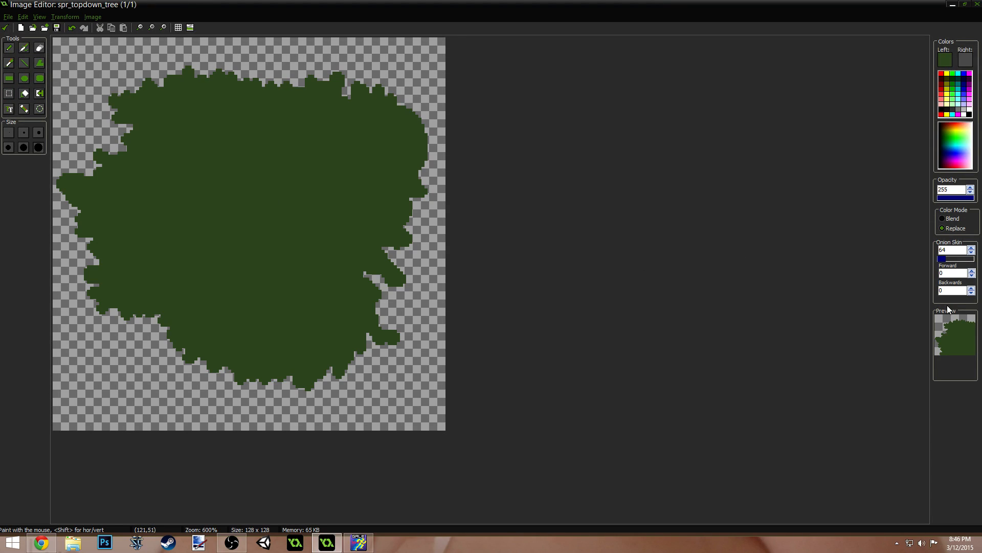
- Choose a darker green, RGB 46, 64, 34, and outline a jagged one-pixel shadow boundary from the canopy's upper left to its lower right
left_click(945, 60)
left_click_drag(602, 230, 600, 228)
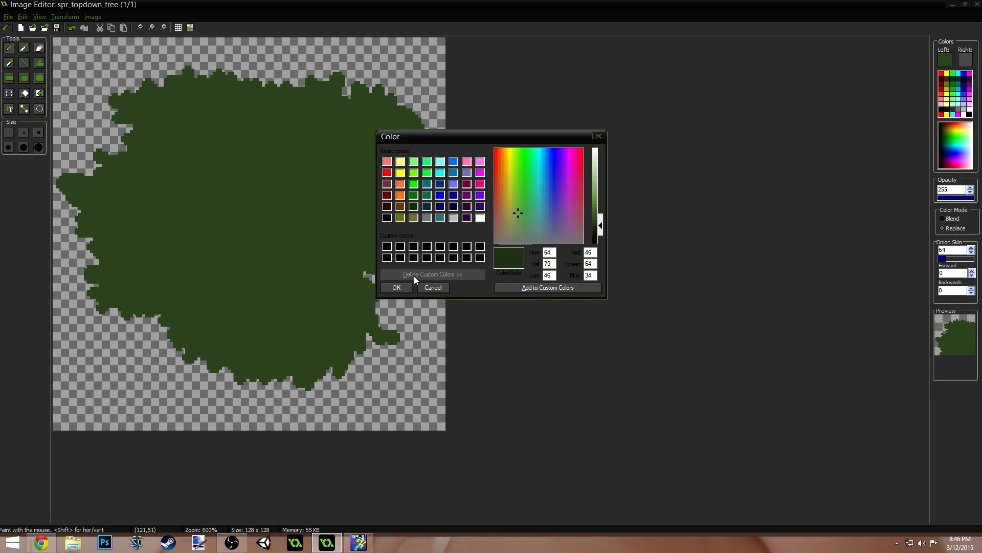
left_click(396, 288)
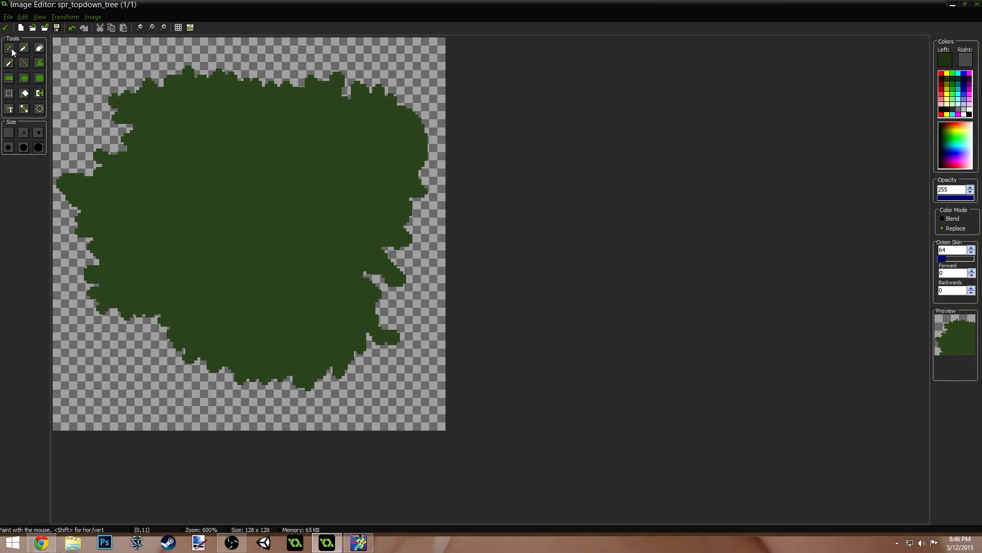
left_click(8, 134)
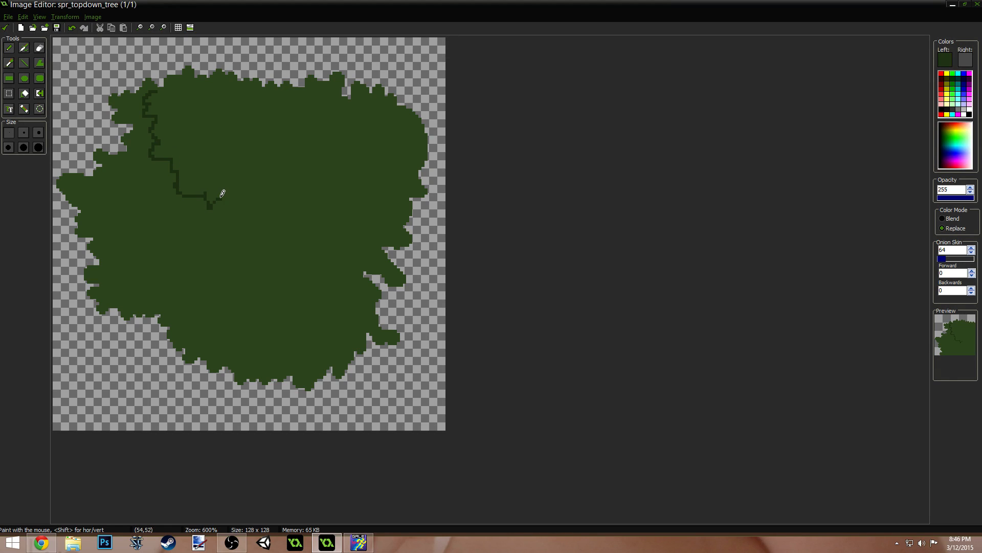
mouse_move(219, 256)
left_mouse_down()
mouse_move(236, 272)
mouse_move(280, 278)
mouse_move(281, 325)
mouse_move(341, 336)
left_mouse_up()
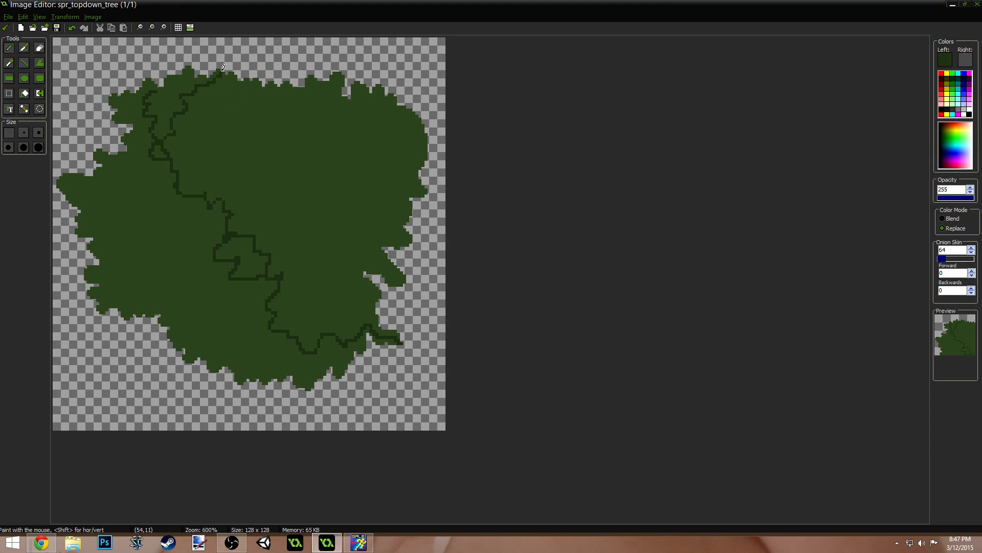
- Flood-fill the lower-left side of the canopy and its small enclosed pockets with the darker green shadow colour
key("f")
left_click(137, 115)
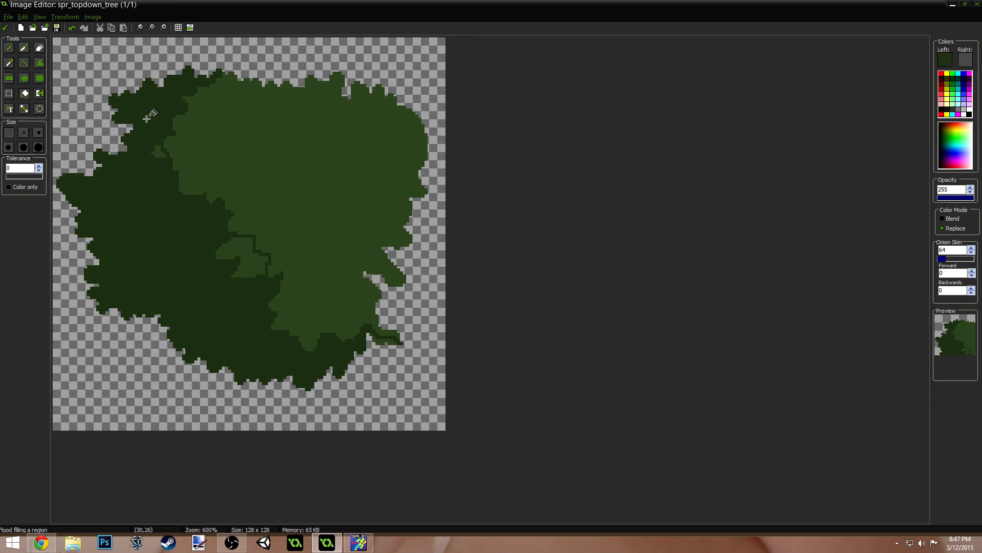
left_click(159, 151)
left_click(253, 240)
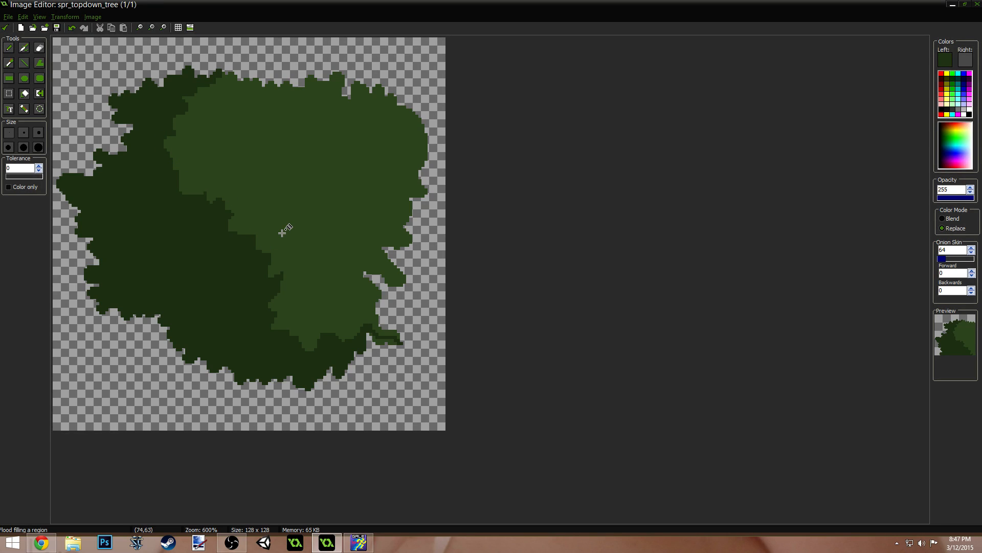
key("ctrl+z")
left_click(240, 253)
scroll(299, 189, "down", 6, "ctrl")
scroll(265, 204, "up", 8, "ctrl")
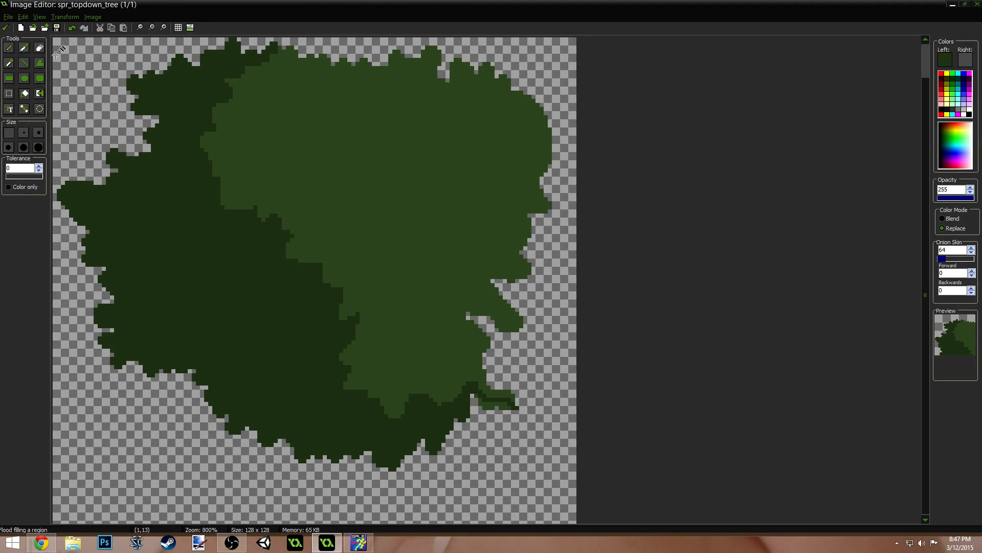
- Retouch the middle of the shadow boundary with the lighter green and clean up the two greens around the small lower-right branch
left_click(299, 216)
key("d")
mouse_move(285, 220)
left_mouse_down()
mouse_move(268, 242)
mouse_move(308, 247)
mouse_move(300, 280)
mouse_move(273, 237)
left_mouse_up()
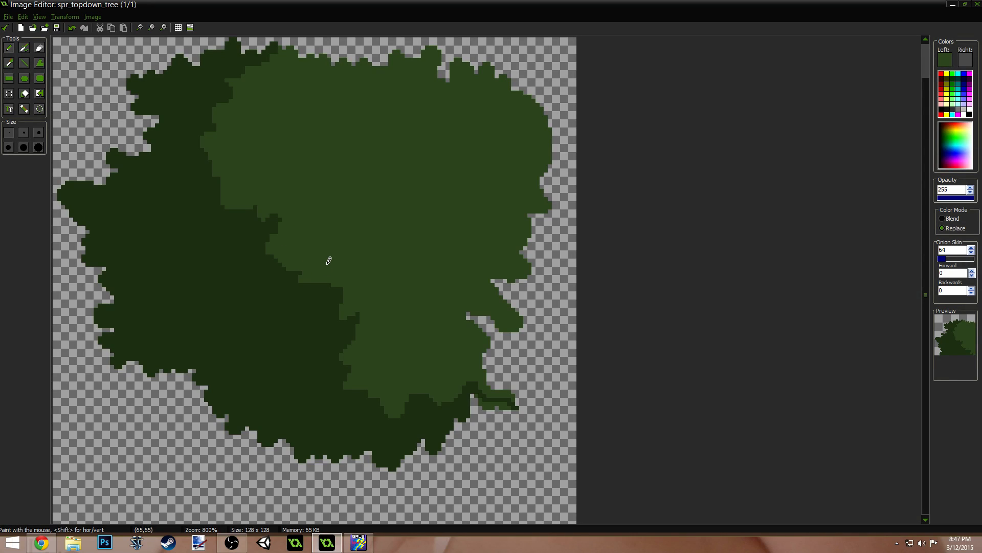
left_click(480, 390, "ctrl")
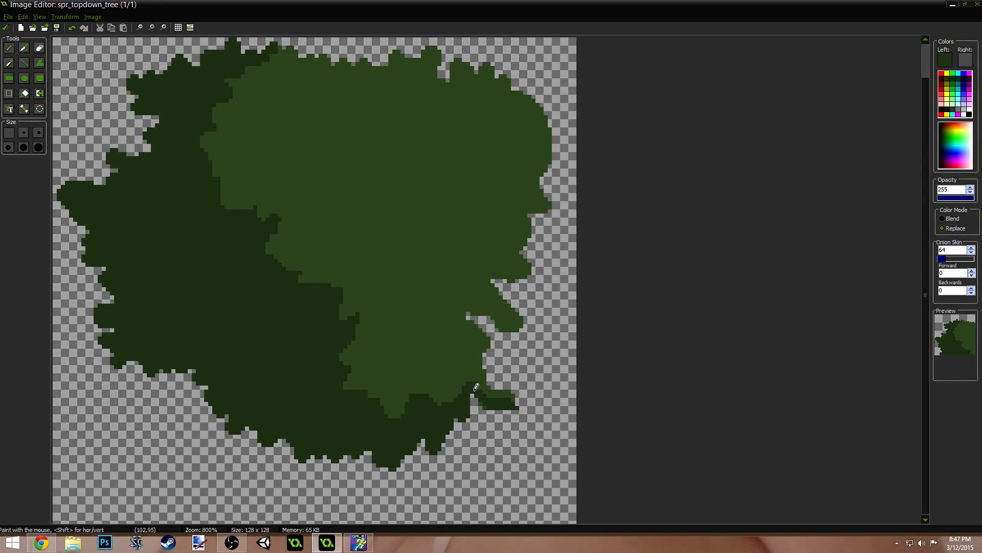
left_click_drag(475, 393, 491, 407)
left_click(494, 384, "ctrl")
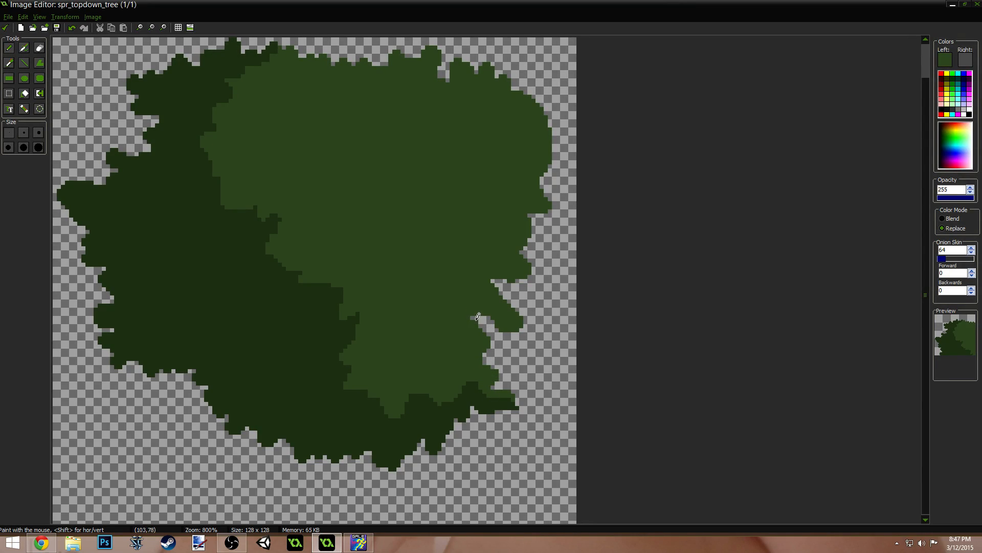
- Choose an even darker green, RGB 38, 53, 28, and paint irregular leaf clumps over the shaded lower-left side with a larger brush
left_click(221, 270, "ctrl")
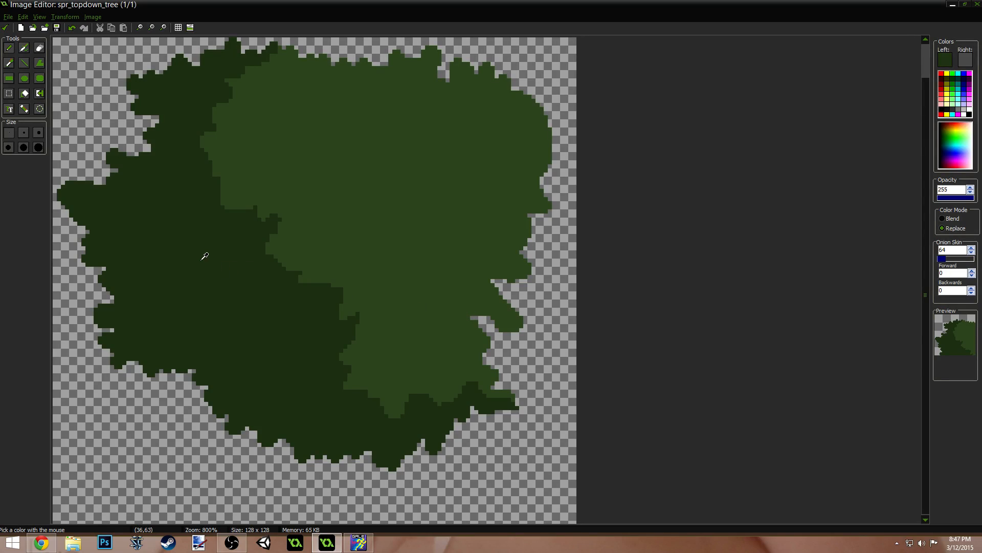
left_click(946, 57)
left_click(602, 230)
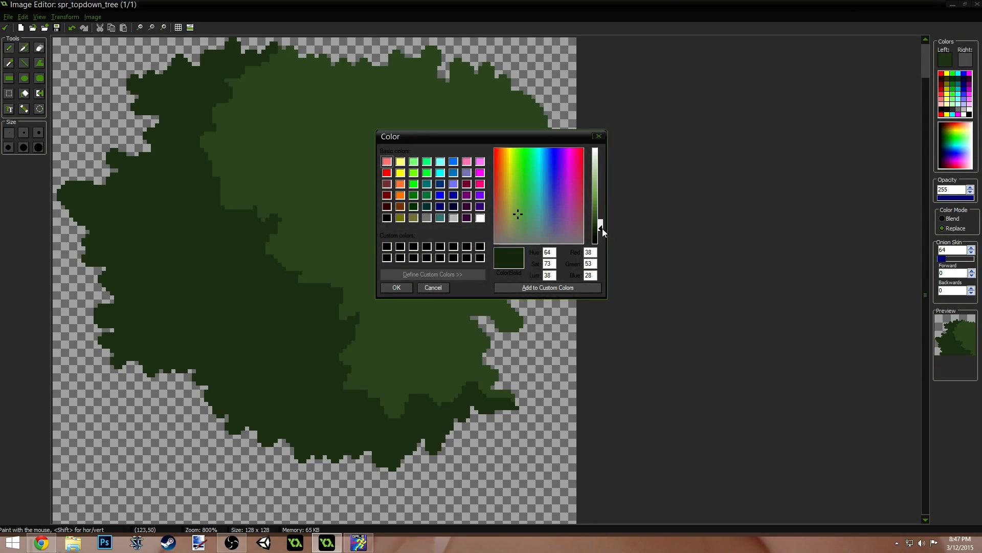
left_click(395, 291)
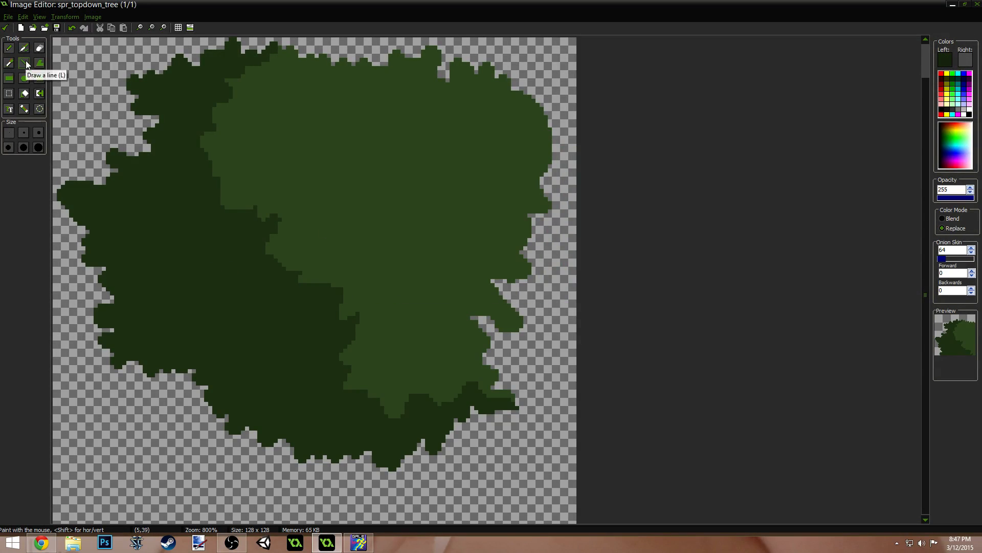
left_click(24, 134)
mouse_move(195, 243)
left_mouse_down()
mouse_move(182, 235)
mouse_move(192, 248)
mouse_move(225, 228)
mouse_move(222, 285)
mouse_move(198, 275)
mouse_move(204, 305)
mouse_move(254, 291)
mouse_move(239, 311)
left_mouse_up()
mouse_move(123, 204)
left_mouse_down()
mouse_move(153, 180)
mouse_move(136, 160)
mouse_move(74, 186)
mouse_move(109, 200)
mouse_move(133, 242)
mouse_move(116, 268)
mouse_move(97, 256)
left_mouse_up()
mouse_move(171, 139)
left_mouse_down()
mouse_move(190, 203)
mouse_move(205, 171)
mouse_move(199, 122)
mouse_move(171, 99)
mouse_move(184, 77)
mouse_move(199, 105)
mouse_move(220, 55)
mouse_move(153, 99)
mouse_move(184, 124)
left_mouse_up()
mouse_move(172, 278)
left_mouse_down()
mouse_move(121, 324)
mouse_move(138, 323)
mouse_move(171, 352)
mouse_move(186, 329)
mouse_move(168, 294)
mouse_move(127, 273)
mouse_move(281, 344)
mouse_move(256, 357)
left_mouse_up()
scroll(287, 317, "down", 4, "ctrl")
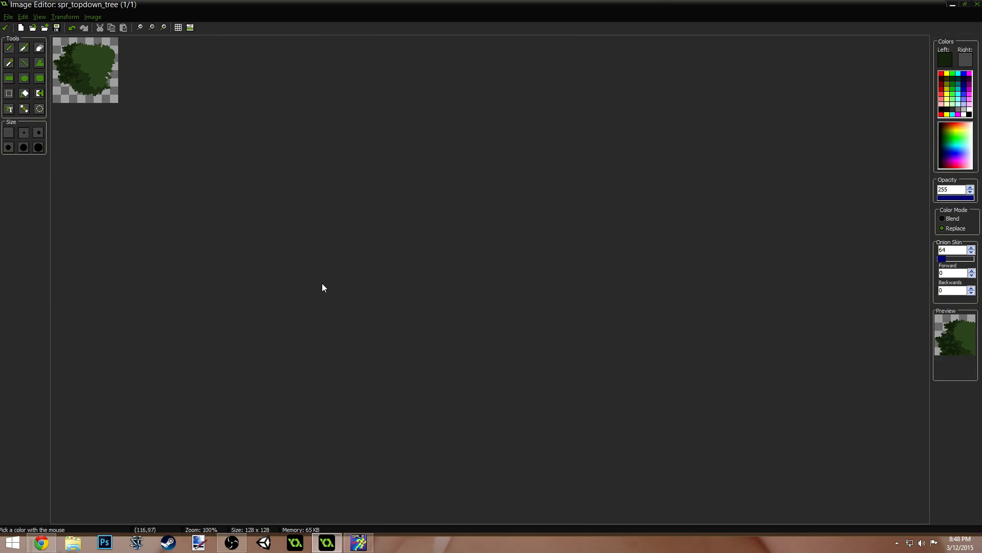
scroll(321, 284, "up", 4, "ctrl")
mouse_move(215, 403)
left_mouse_down()
mouse_move(276, 425)
mouse_move(288, 376)
mouse_move(320, 445)
mouse_move(310, 389)
mouse_move(391, 433)
left_mouse_up()
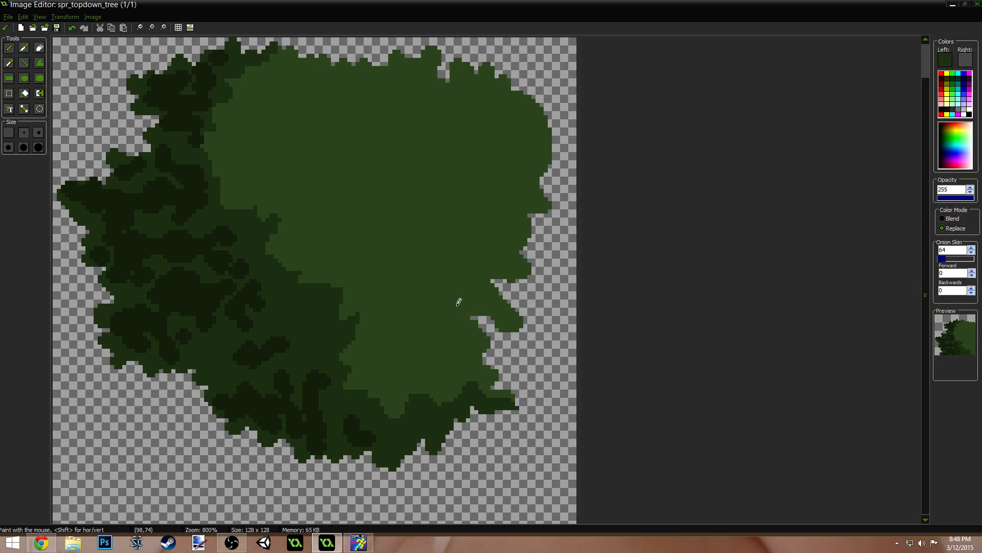
- Paint patches of the medium shadow green along the right and upper edges of the canopy's light area
mouse_move(458, 300)
left_mouse_down()
mouse_move(468, 330)
mouse_move(440, 325)
mouse_move(494, 300)
mouse_move(498, 312)
left_mouse_up()
left_click_drag(507, 274, 466, 271)
left_click(478, 247)
left_click(507, 263)
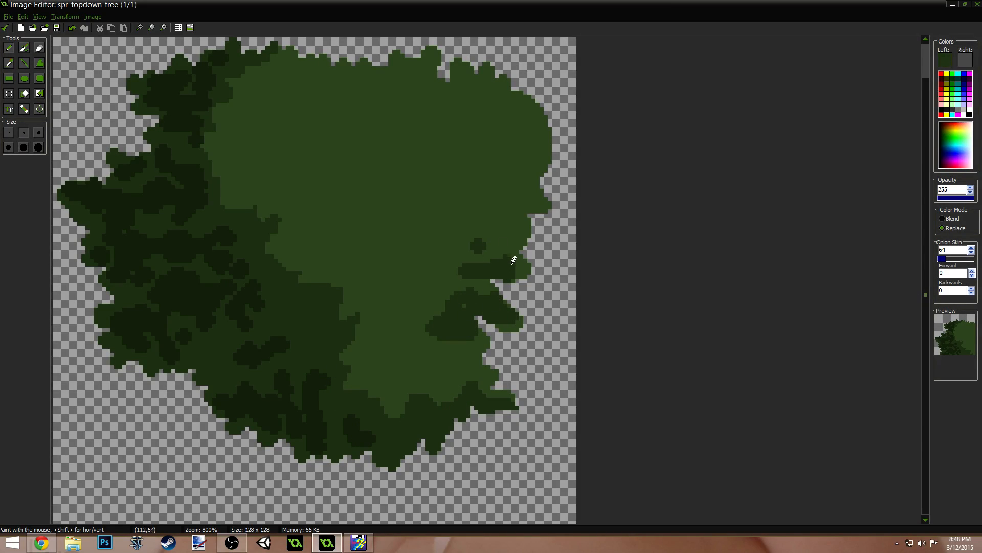
left_click_drag(417, 136, 404, 128)
mouse_move(396, 91)
left_mouse_down()
mouse_move(379, 94)
mouse_move(406, 102)
mouse_move(444, 89)
mouse_move(433, 100)
left_mouse_up()
mouse_move(319, 79)
left_mouse_down()
mouse_move(332, 78)
mouse_move(373, 120)
left_mouse_up()
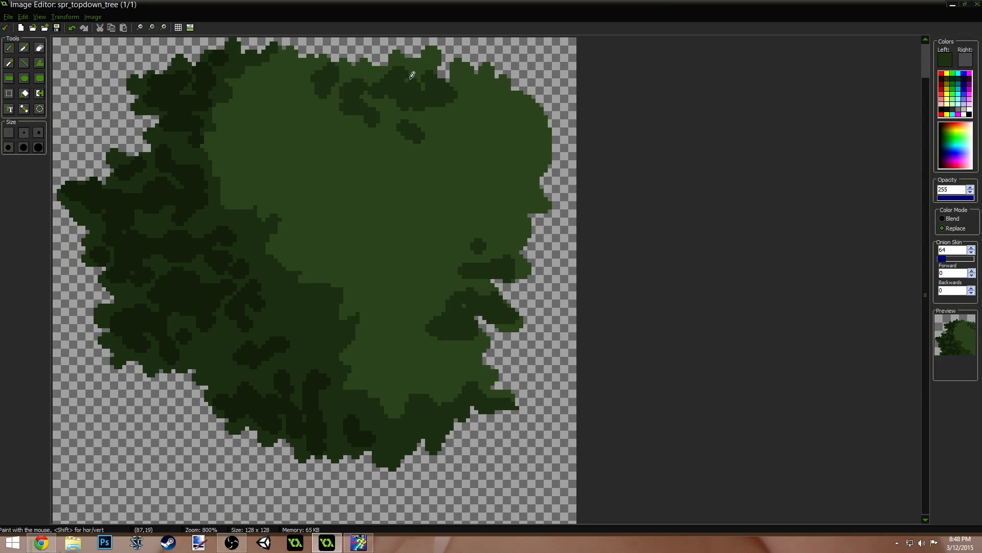
mouse_move(470, 82)
left_mouse_down()
mouse_move(514, 94)
mouse_move(497, 106)
left_mouse_up()
left_click(483, 93)
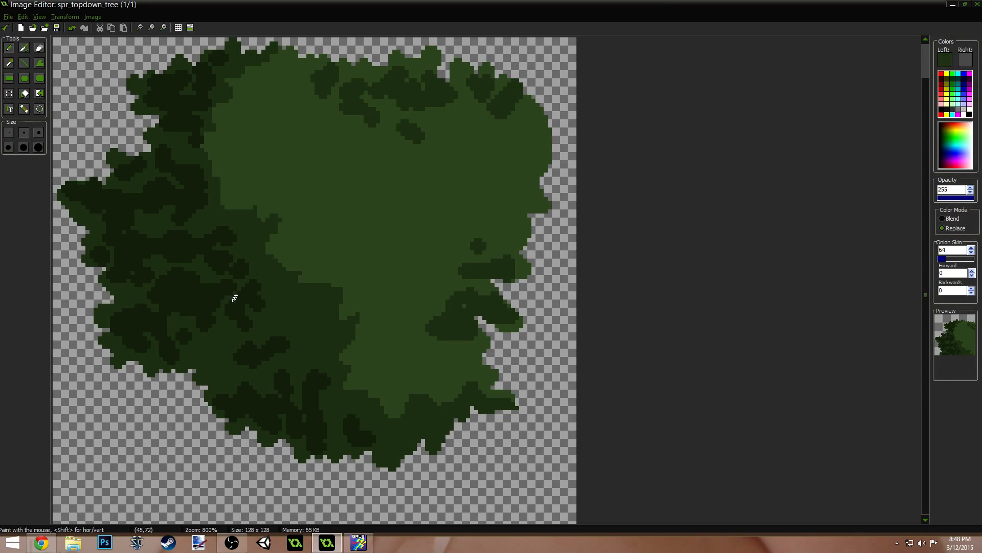
- Dab the darkest green deeper into the shadow and the lightest green along the shadow boundary to break it up
left_click(220, 292, "ctrl")
mouse_move(261, 309)
left_mouse_down()
mouse_move(252, 322)
mouse_move(305, 307)
left_mouse_up()
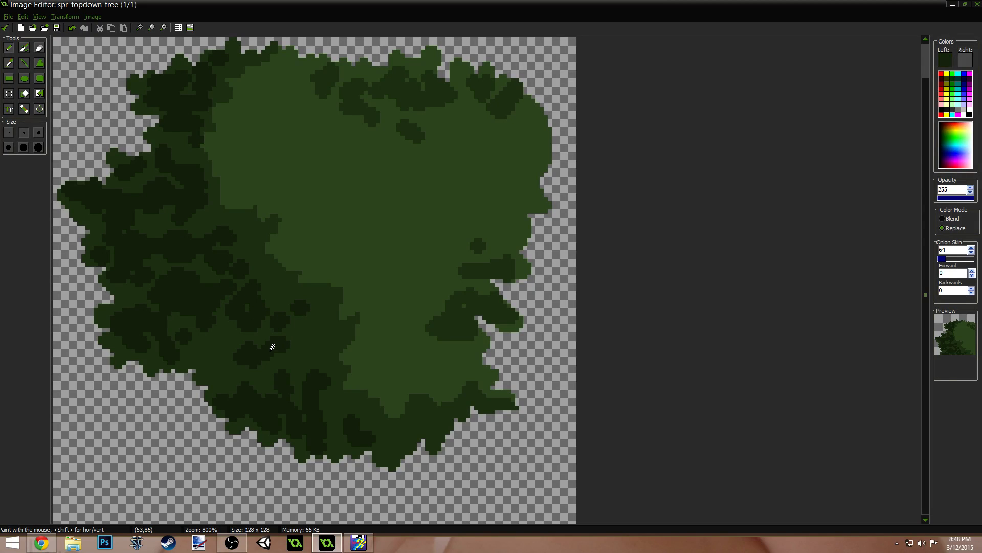
left_click(295, 265, "ctrl")
left_click(270, 286)
left_click(257, 237)
left_click(235, 222)
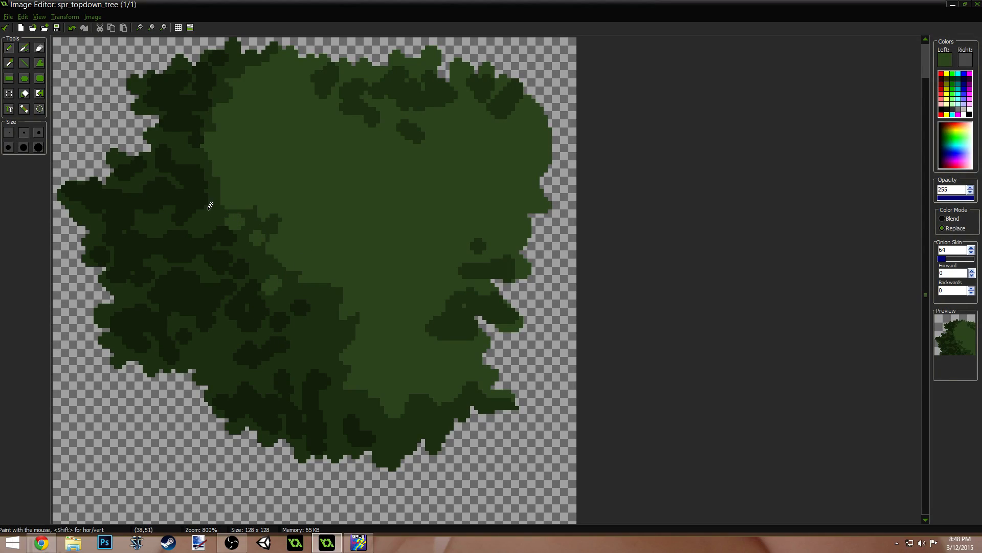
left_click(207, 208)
- Dab spots of the medium shadow green into the light area along the middle and upper part of the shadow boundary
left_click(296, 240, "ctrl")
left_click(296, 248)
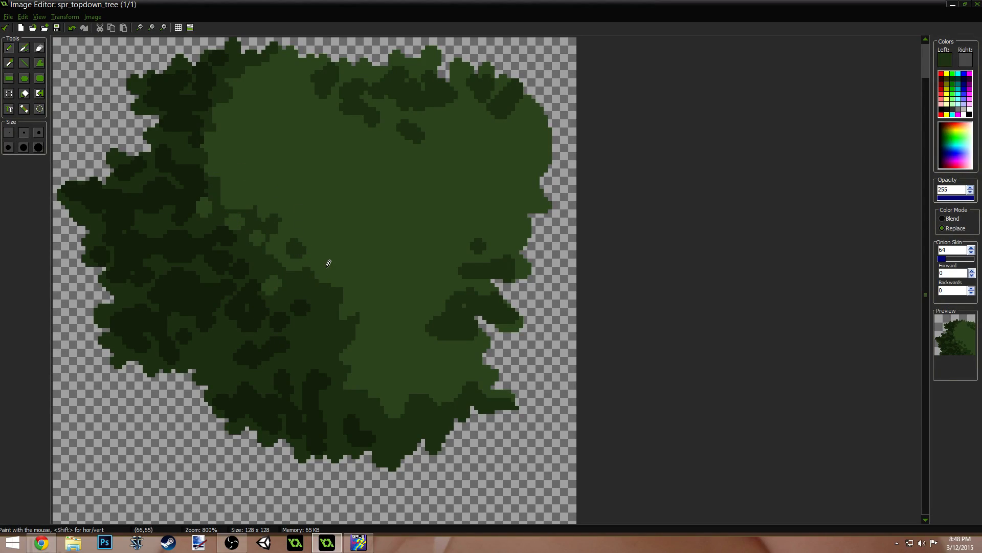
left_click(324, 266)
left_click(235, 164, "ctrl")
left_click(202, 153, "ctrl")
left_click_drag(224, 148, 224, 156)
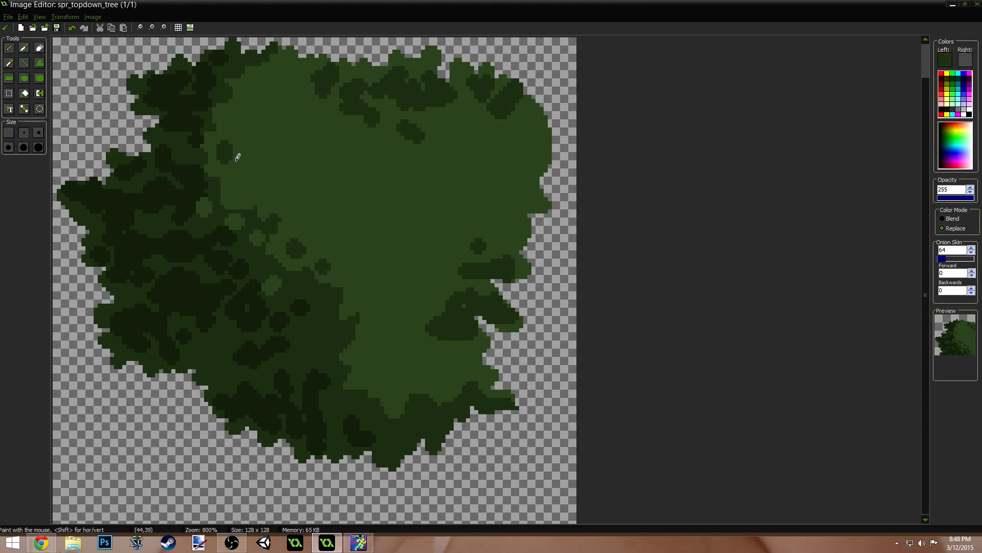
left_click(251, 164)
left_click(240, 150)
left_click(245, 128)
left_click(241, 100)
left_click(234, 83)
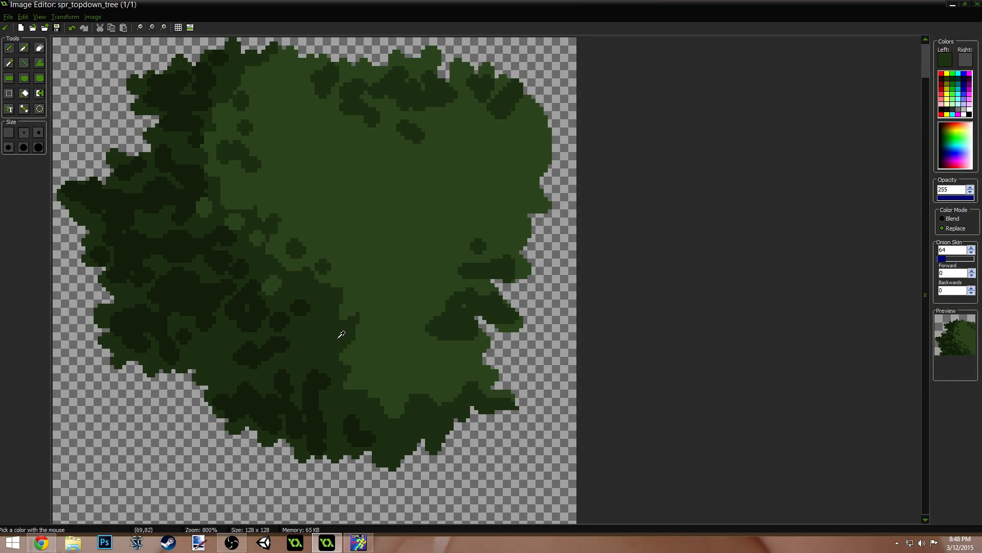
- Dab short spots of the canopy's light green into the shadow along the lower part of the shadow boundary
left_click(368, 330, "ctrl")
left_click(298, 311)
left_click_drag(326, 327, 266, 361)
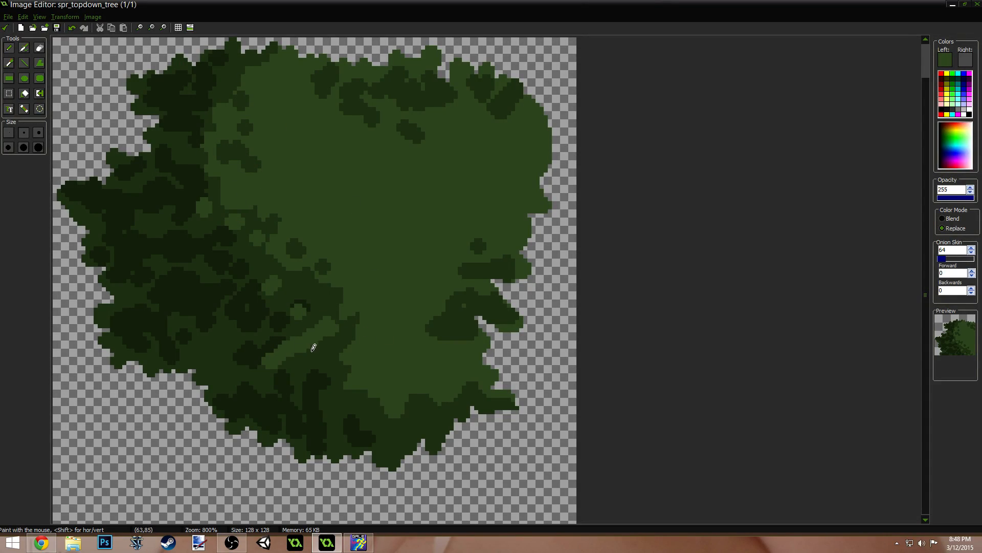
key("ctrl+z")
left_click(317, 330)
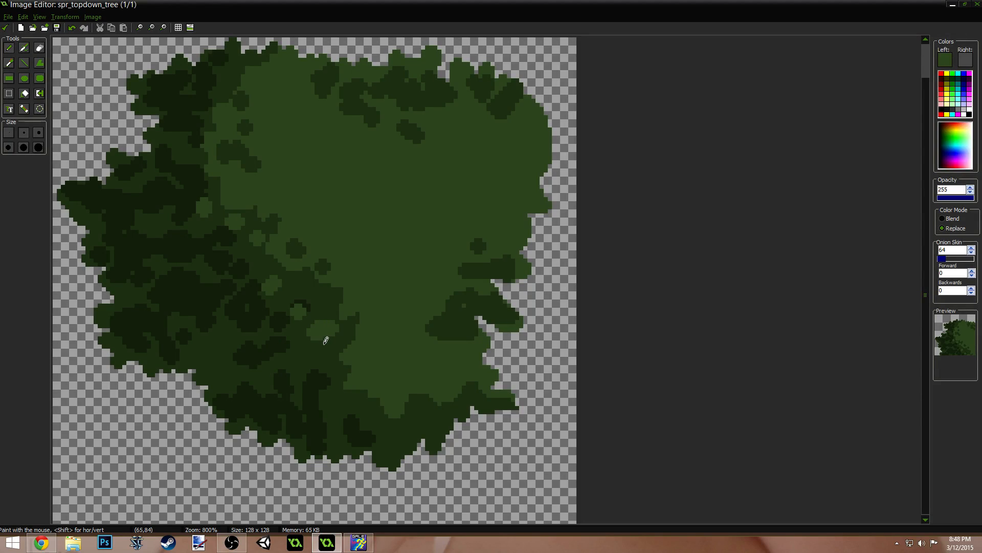
left_click(360, 402)
left_click(388, 420)
- Paint patches of the medium shadow green into the lower light area and beside the middle of the shadow boundary
left_click(411, 401, "ctrl")
mouse_move(412, 390)
left_mouse_down()
mouse_move(402, 380)
mouse_move(419, 353)
mouse_move(393, 358)
left_mouse_up()
left_click(419, 392)
left_click(448, 374)
left_click_drag(336, 255, 344, 270)
left_click_drag(370, 285, 379, 315)
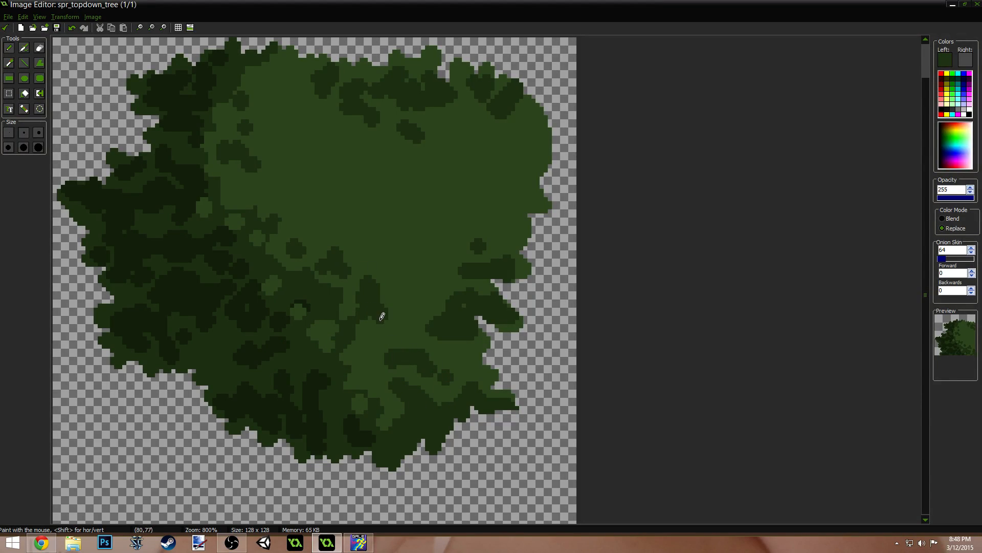
- Sample the canopy's light green and choose a brighter shade of it as the highlight colour
scroll(355, 273, "down", 5, "ctrl")
scroll(317, 275, "down", 2, "ctrl")
scroll(315, 273, "up", 2, "ctrl")
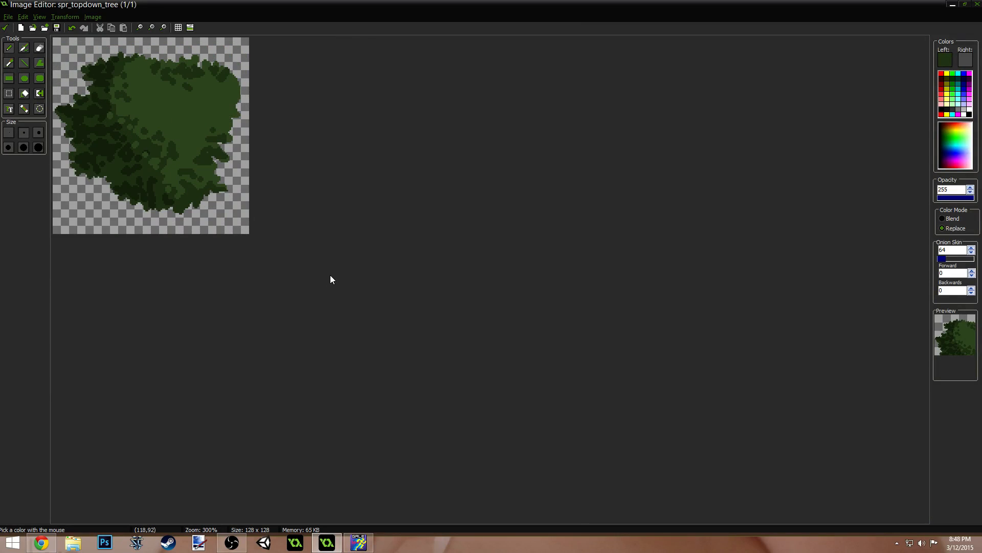
scroll(329, 281, "down", 2, "ctrl")
scroll(328, 285, "up", 5, "ctrl")
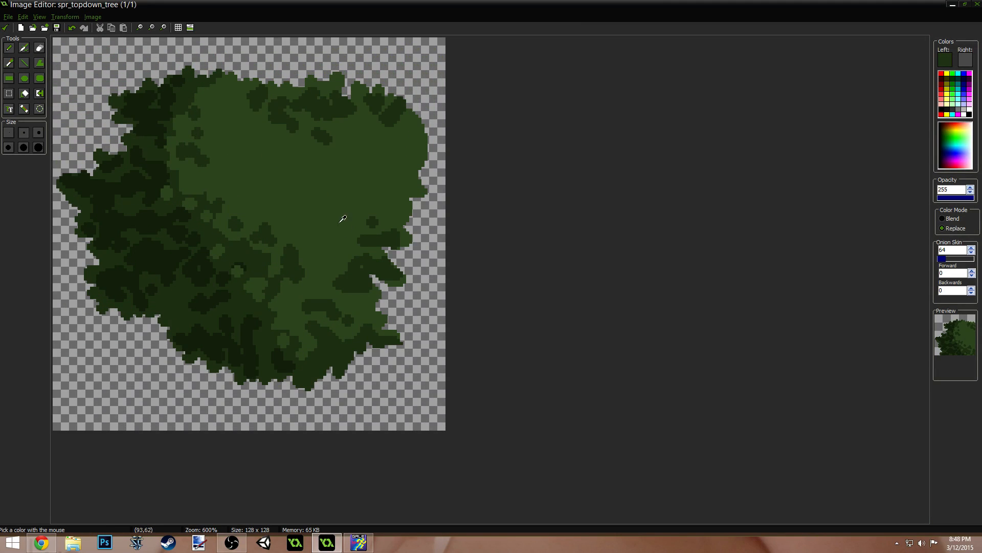
left_click(292, 170, "ctrl")
left_click(949, 57)
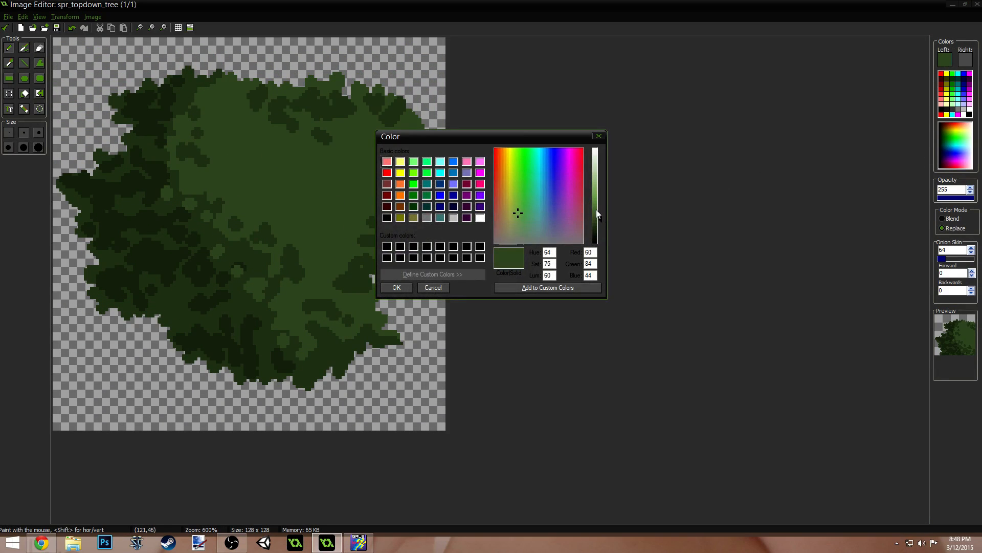
left_click(596, 210)
left_click(397, 288)
- Paint highlight strokes and dabs across the canopy's centre and down along the shadow boundary
left_click(216, 171)
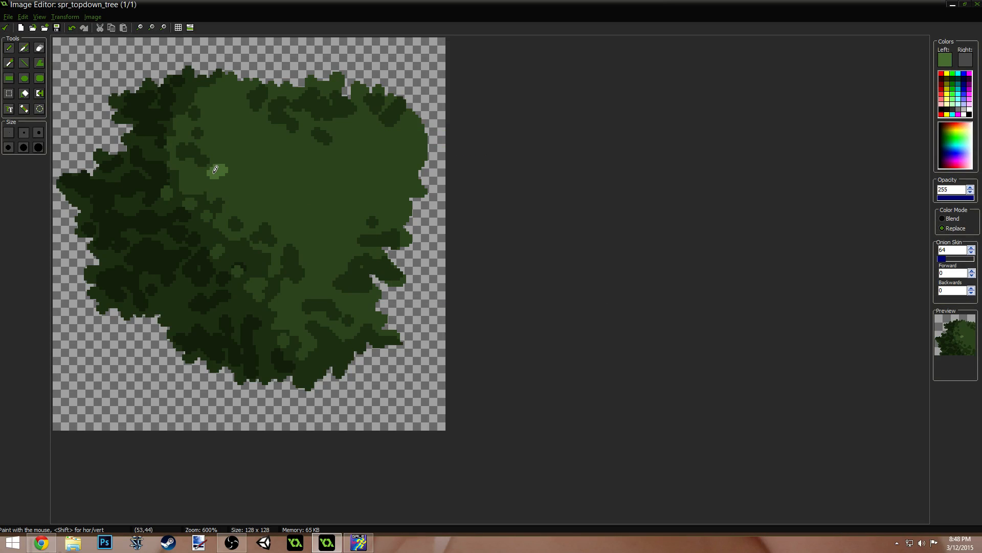
left_click(224, 188)
left_click(251, 171)
left_click(243, 151)
mouse_move(246, 155)
left_mouse_down()
mouse_move(252, 219)
mouse_move(260, 190)
mouse_move(282, 205)
left_mouse_up()
left_click_drag(268, 180, 278, 234)
mouse_move(277, 248)
left_mouse_down()
mouse_move(293, 240)
mouse_move(265, 253)
left_mouse_up()
left_click_drag(276, 254, 302, 256)
left_click(311, 238)
left_click(311, 222)
left_click(314, 183)
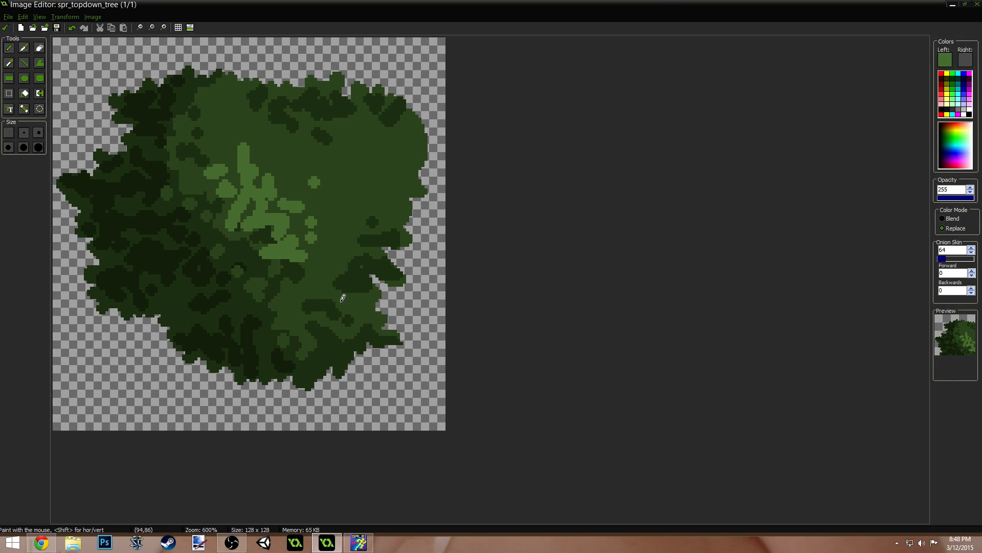
left_click(297, 296)
left_click_drag(244, 266, 279, 246)
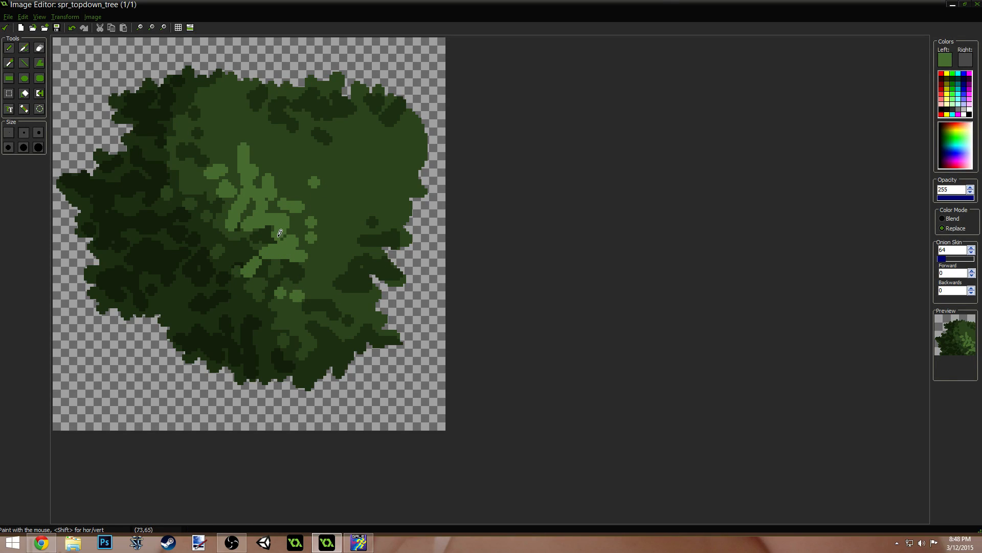
- Trim and break up the central highlight strokes with the canopy's base green
left_click(271, 201, "ctrl")
left_click_drag(271, 201, 249, 160)
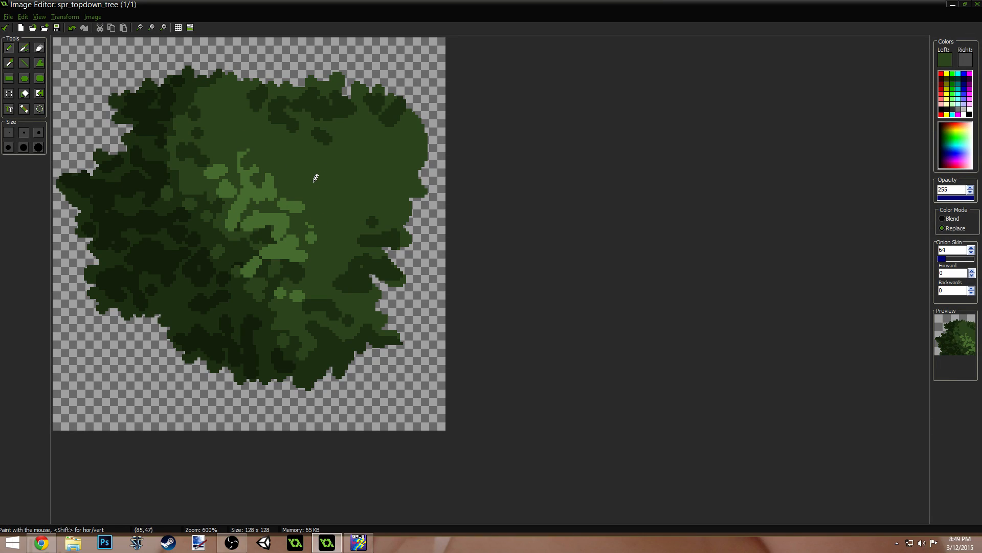
left_click_drag(273, 197, 265, 184)
left_click_drag(207, 172, 221, 164)
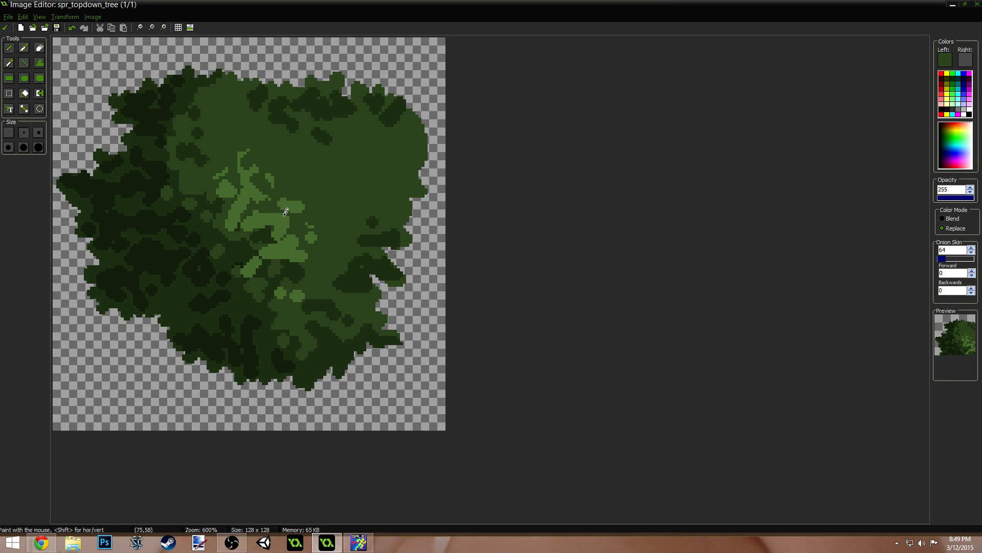
left_click_drag(284, 216, 279, 234)
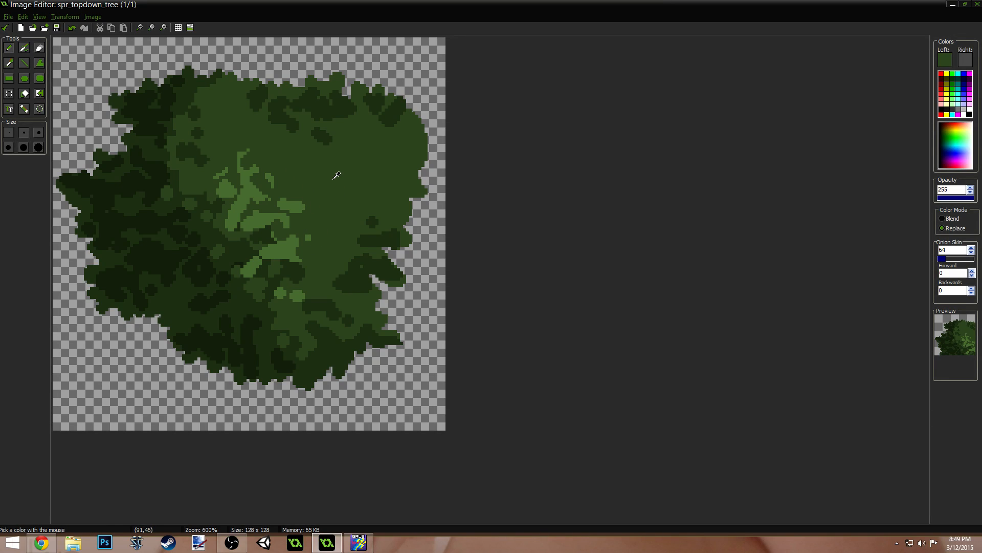
- Choose a green between the base and highlight shades and paint patches over the right and upper-left light area
left_click(945, 56)
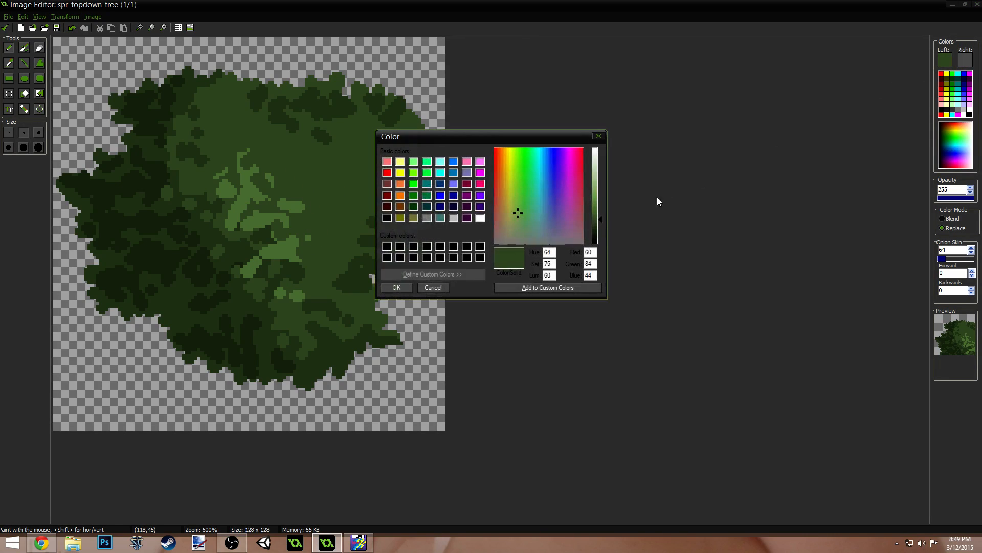
left_click(602, 212)
left_click(397, 288)
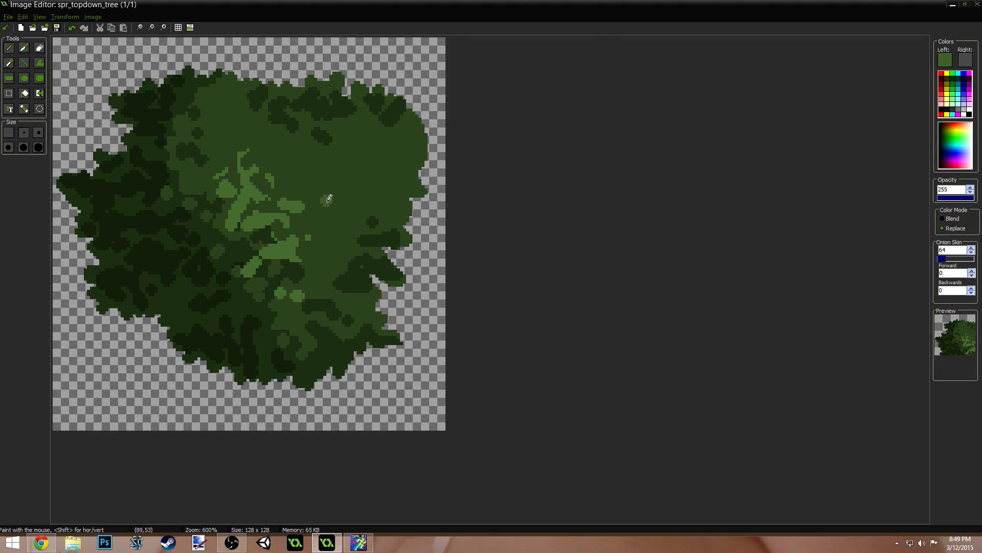
mouse_move(331, 210)
left_mouse_down()
mouse_move(338, 217)
mouse_move(296, 159)
mouse_move(320, 176)
mouse_move(358, 142)
mouse_move(423, 129)
mouse_move(394, 139)
mouse_move(412, 175)
mouse_move(392, 155)
left_mouse_up()
left_click_drag(234, 105, 226, 111)
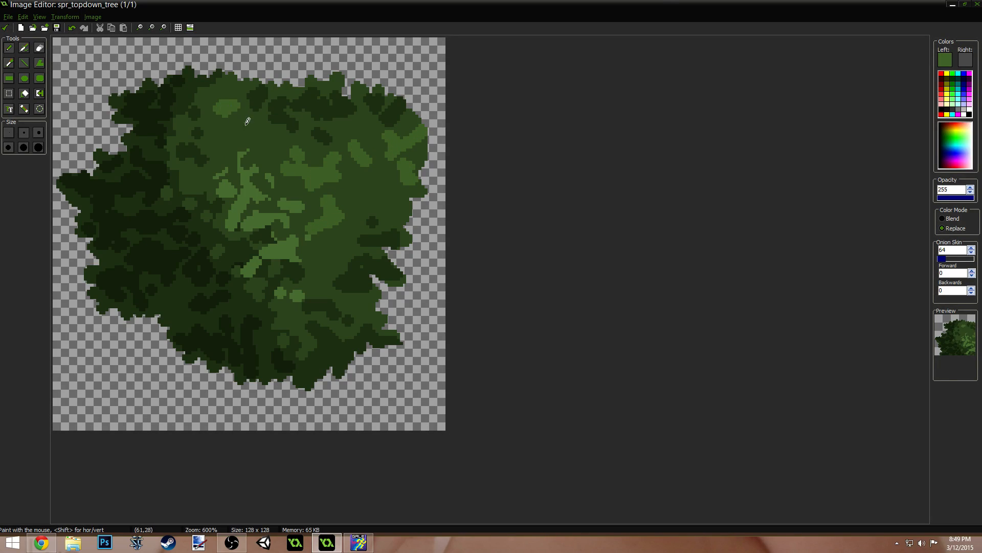
- Paint medium shadow green patches from the canopy's upper edge down into the light area
left_click(286, 123, "ctrl")
mouse_move(284, 132)
left_mouse_down()
mouse_move(297, 161)
mouse_move(291, 140)
mouse_move(309, 109)
mouse_move(329, 116)
left_mouse_up()
scroll(311, 302, "down", 10, "ctrl")
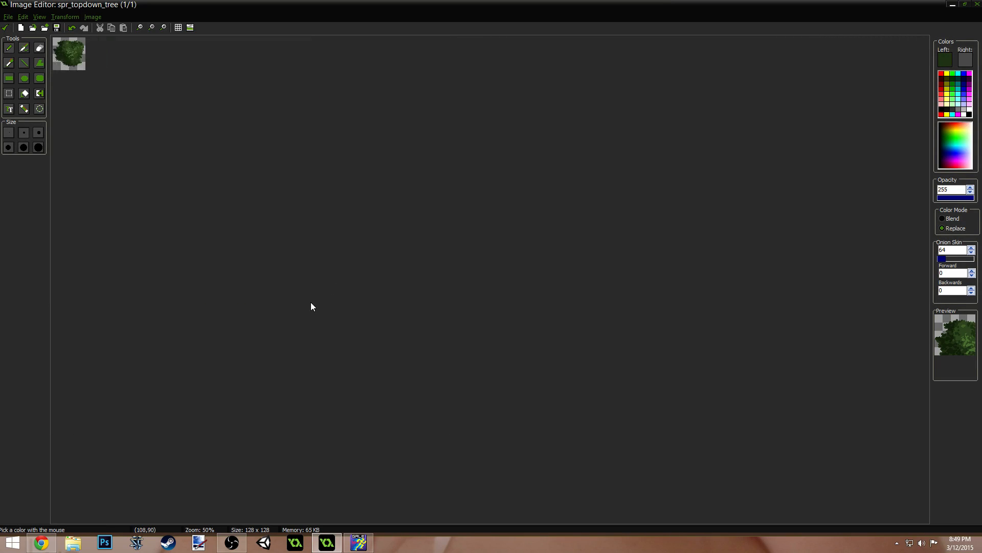
scroll(292, 332, "up", 6, "ctrl")
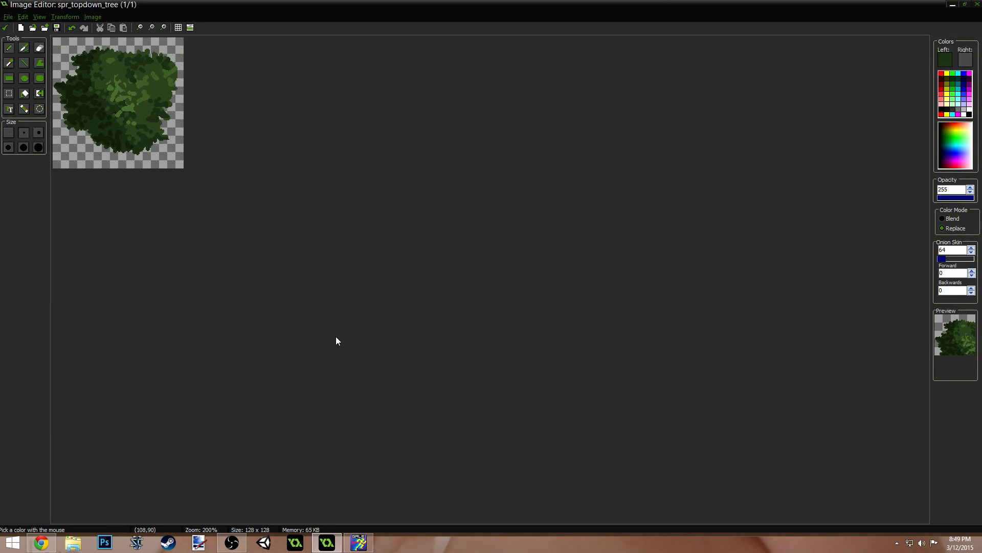
scroll(328, 339, "up", 2, "ctrl")
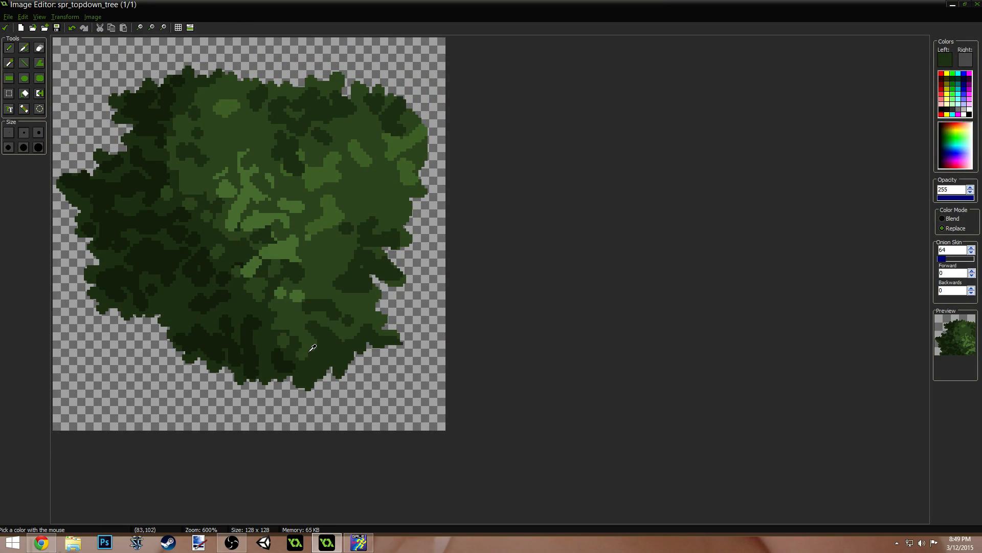
scroll(312, 347, "up", 1, "ctrl")
- Extend the brightest highlights in the canopy's centre and break them up with dabs of the base green
left_click(316, 190, "ctrl")
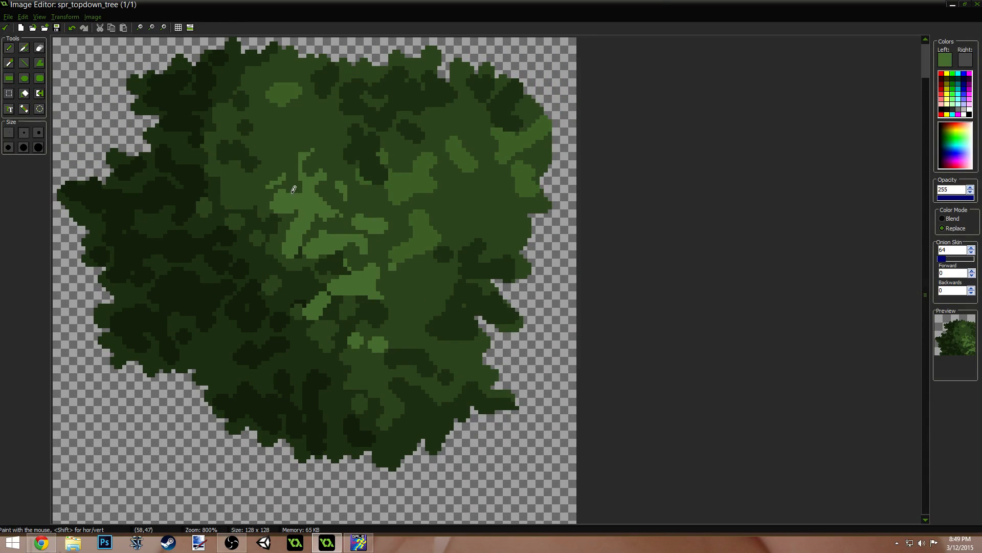
left_click_drag(261, 205, 277, 207)
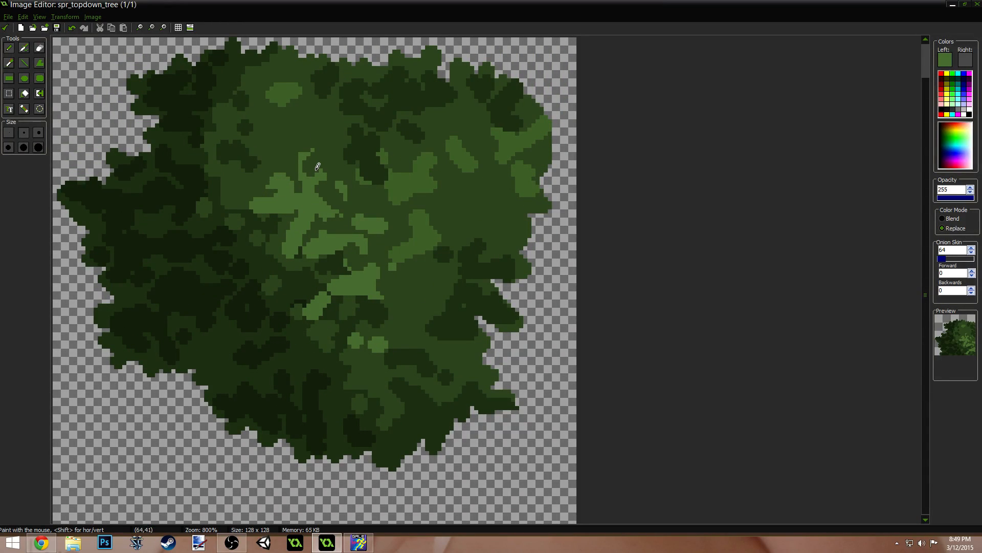
mouse_move(309, 153)
left_mouse_down()
mouse_move(305, 184)
mouse_move(325, 199)
mouse_move(285, 194)
mouse_move(358, 226)
left_mouse_up()
left_click(326, 183, "ctrl")
left_click(338, 187, "ctrl")
left_click(361, 259, "ctrl")
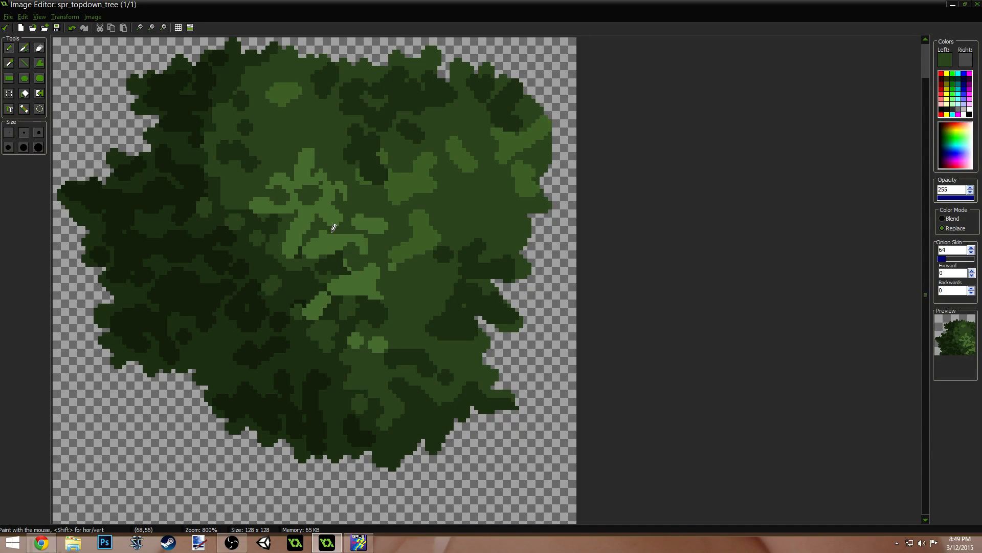
left_click(327, 236)
left_click(365, 290, "ctrl")
mouse_move(376, 286)
left_mouse_down()
mouse_move(387, 285)
mouse_move(371, 314)
mouse_move(385, 336)
left_mouse_up()
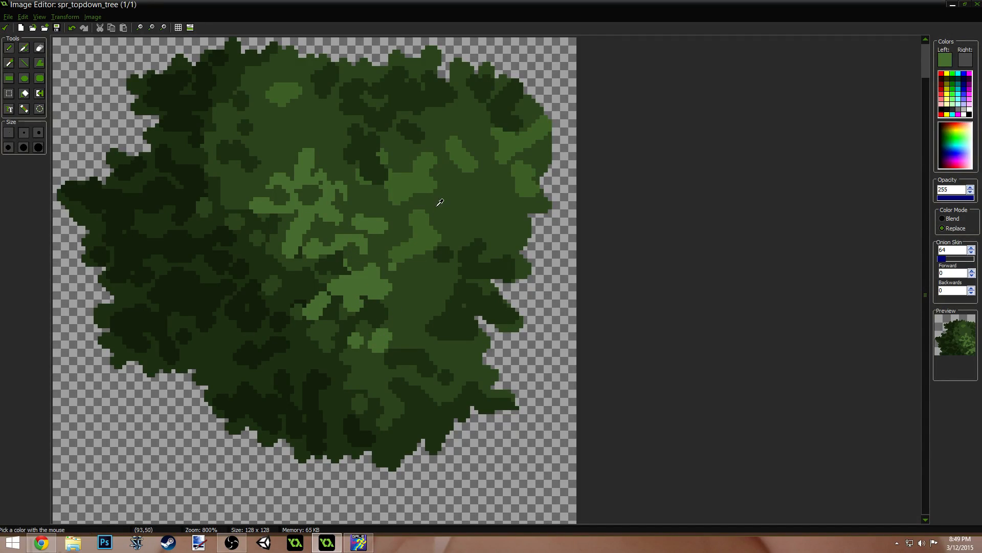
- Add patches of the intermediate green to the upper-left light area above the central highlight
left_click(427, 183, "ctrl")
left_click(311, 111)
left_click_drag(316, 109, 323, 118)
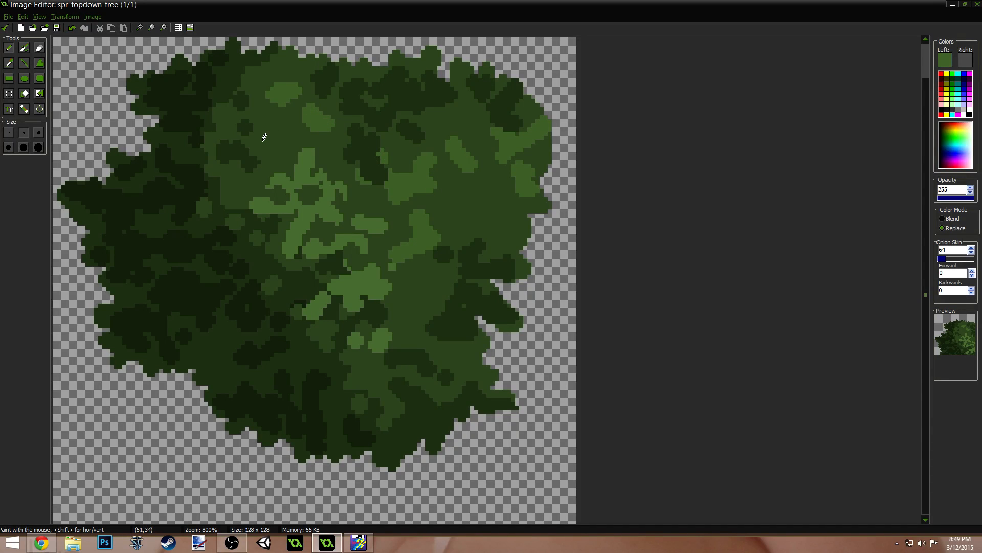
left_click_drag(264, 138, 259, 136)
scroll(237, 324, "down", 2, "ctrl")
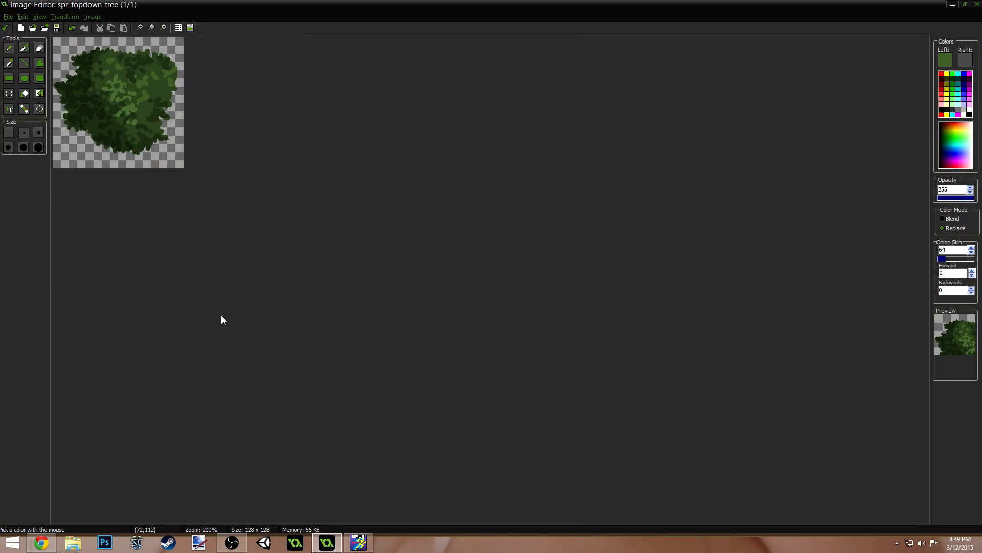
- Break up the intermediate green patches on the canopy's right half with strokes of the base green
scroll(221, 316, "up", 2, "ctrl")
left_click(377, 190, "ctrl")
mouse_move(370, 161)
left_mouse_down()
mouse_move(357, 148)
mouse_move(383, 143)
left_mouse_up()
left_click_drag(323, 176, 312, 191)
mouse_move(319, 233)
left_mouse_down()
mouse_move(327, 218)
mouse_move(353, 245)
mouse_move(379, 244)
left_mouse_up()
- Paint the darkest green into the shadow patches at the canopy's right edge and upper middle
left_click(365, 234, "ctrl")
left_click(198, 261, "ctrl")
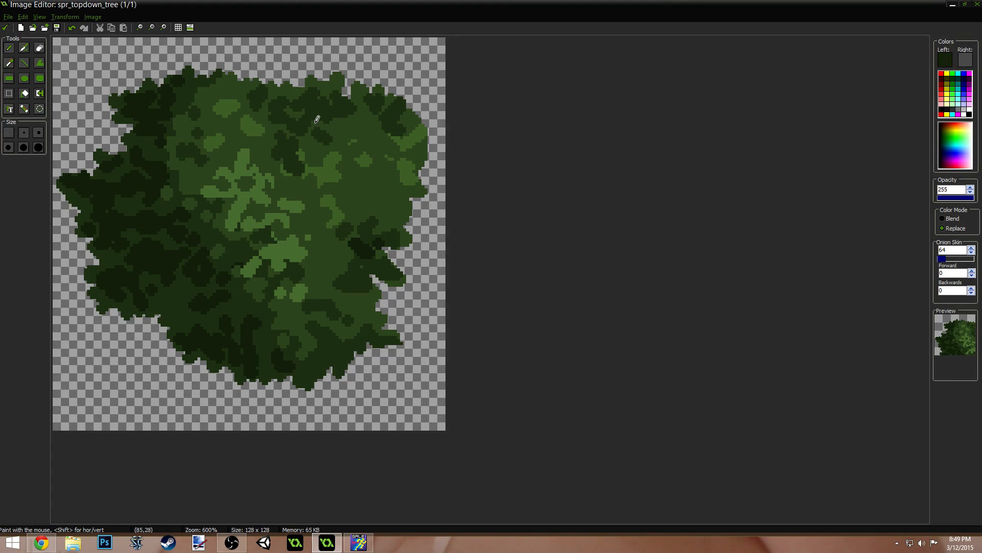
mouse_move(308, 101)
left_mouse_down()
mouse_move(297, 118)
mouse_move(293, 109)
left_mouse_up()
mouse_move(286, 103)
left_mouse_down()
mouse_move(272, 95)
mouse_move(293, 135)
left_mouse_up()
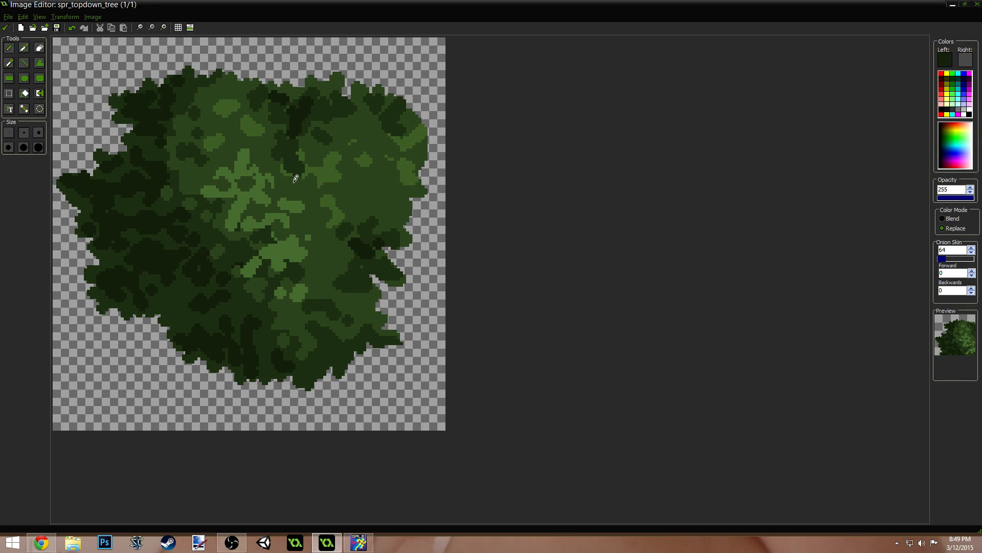
- Fill out the canopy's central highlight into one larger area with the brightest green
left_click(250, 198, "ctrl")
mouse_move(257, 202)
left_mouse_down()
mouse_move(249, 205)
mouse_move(263, 222)
mouse_move(271, 193)
mouse_move(245, 210)
mouse_move(234, 200)
mouse_move(255, 188)
mouse_move(236, 176)
mouse_move(216, 185)
mouse_move(232, 167)
mouse_move(263, 183)
left_mouse_up()
mouse_move(342, 175)
left_mouse_down()
mouse_move(309, 223)
mouse_move(276, 235)
mouse_move(228, 228)
left_mouse_up()
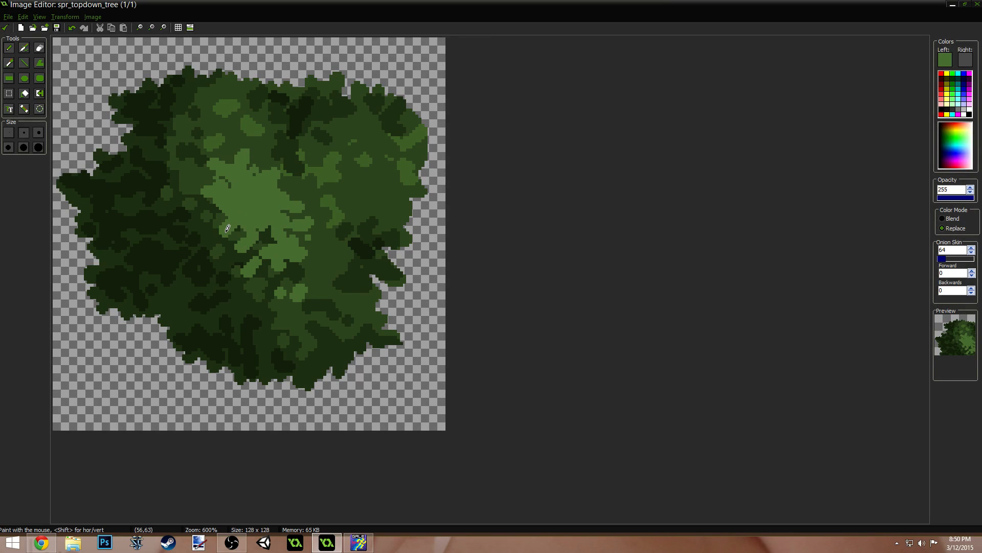
- Break up the central highlight's edges and interior with base green, and add brightest green to its upper-left part
left_click(318, 240, "ctrl")
left_click_drag(288, 230, 315, 238)
mouse_move(255, 240)
left_mouse_down()
mouse_move(237, 262)
mouse_move(209, 225)
mouse_move(238, 242)
left_mouse_up()
left_click_drag(207, 201, 201, 197)
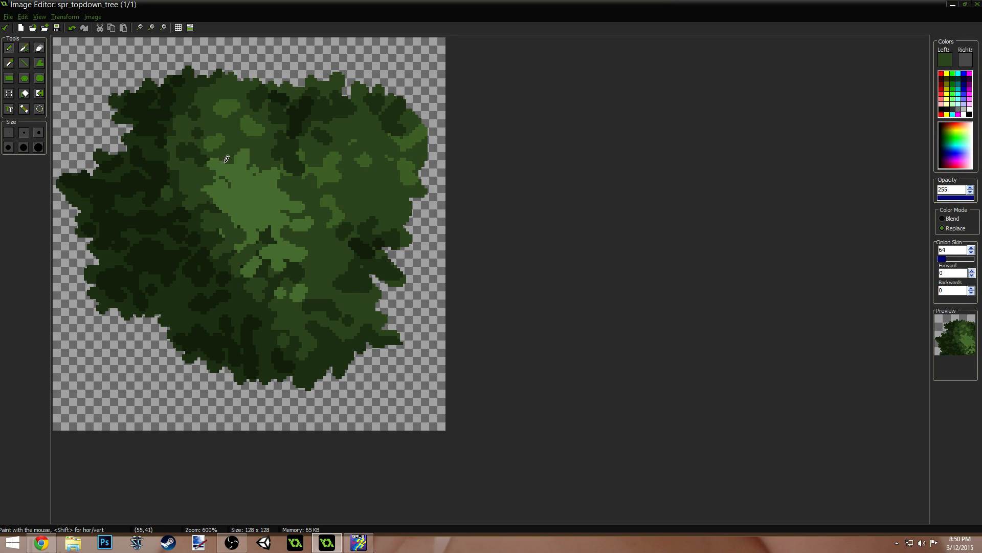
mouse_move(227, 158)
left_mouse_down()
mouse_move(225, 201)
mouse_move(244, 181)
mouse_move(277, 193)
left_mouse_up()
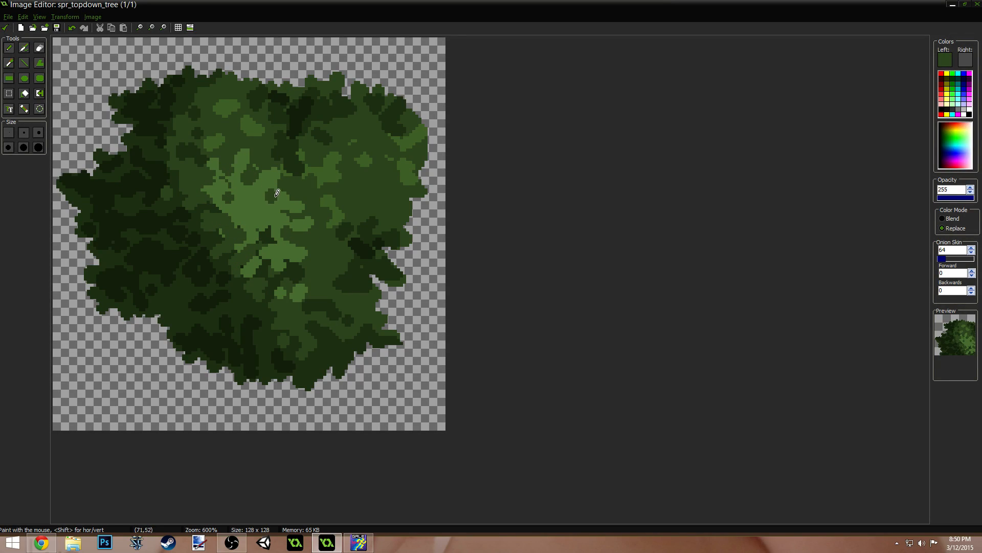
left_click(247, 164, "ctrl")
left_click_drag(220, 160, 239, 161)
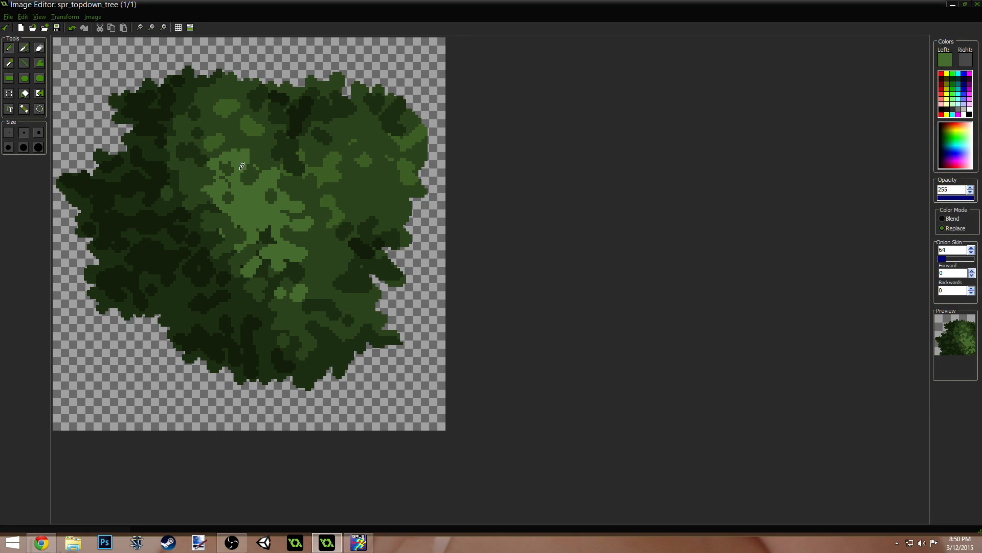
- Touch up below the central highlight with base green and soften its edges with patches of intermediate green
scroll(294, 246, "down", 4)
scroll(289, 236, "up", 4)
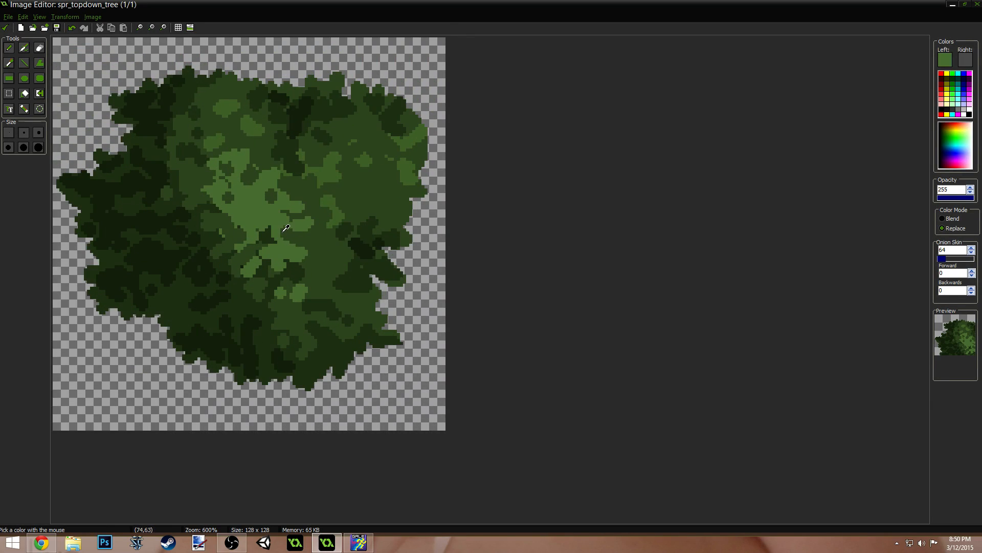
left_click(270, 199, "ctrl")
mouse_move(249, 226)
left_mouse_down()
mouse_move(263, 230)
mouse_move(244, 232)
left_mouse_up()
left_click(258, 209, "ctrl")
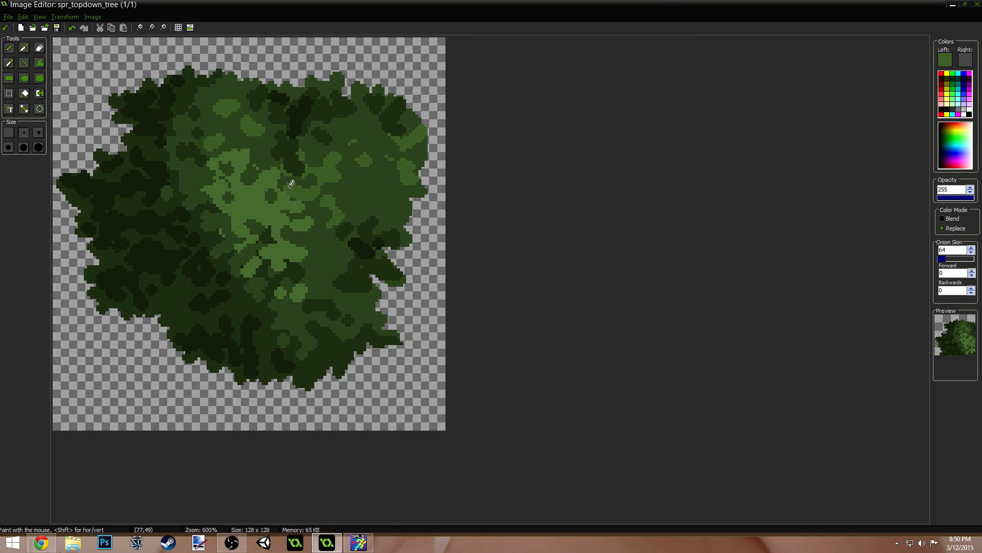
mouse_move(289, 190)
left_mouse_down()
mouse_move(312, 208)
mouse_move(300, 211)
left_mouse_up()
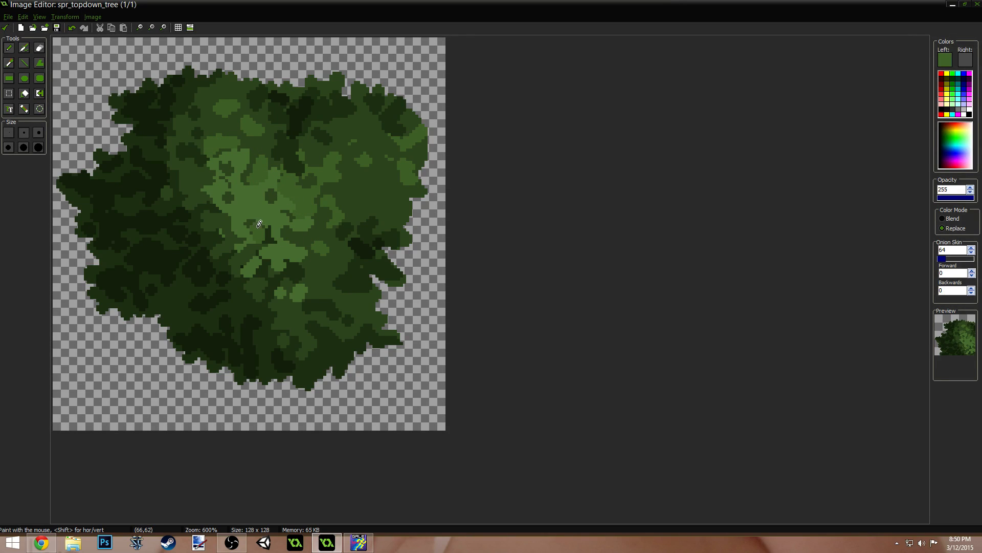
mouse_move(230, 224)
left_mouse_down()
mouse_move(197, 185)
mouse_move(243, 233)
mouse_move(226, 193)
mouse_move(246, 199)
mouse_move(211, 176)
mouse_move(226, 226)
left_mouse_up()
- Dab base green into the lower part of the central highlight and check the whole tree at reduced size
left_click(250, 201, "ctrl")
left_click(224, 170, "ctrl")
left_click(244, 229)
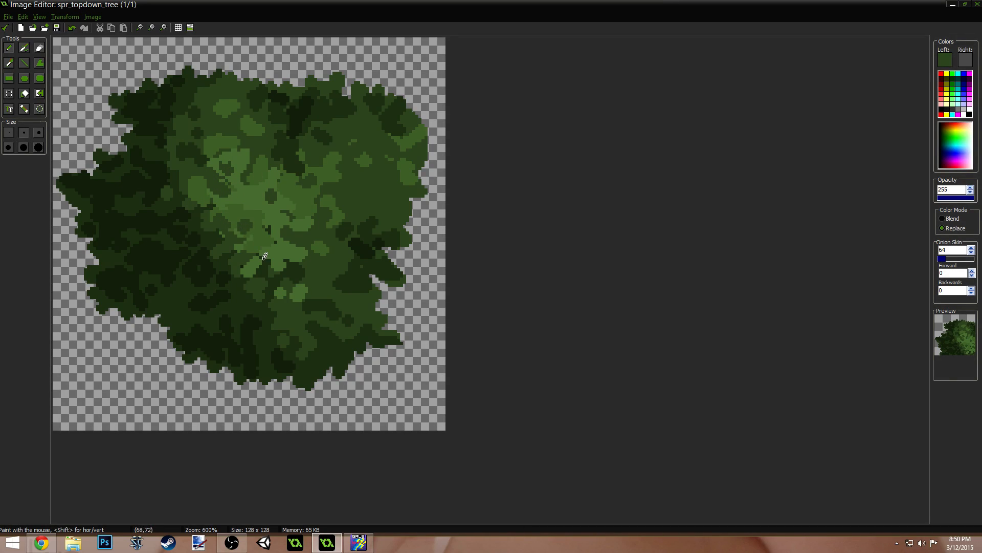
scroll(330, 246, "down", 6, "ctrl")
scroll(332, 267, "up", 1, "ctrl")
scroll(334, 273, "up", 1, "ctrl")
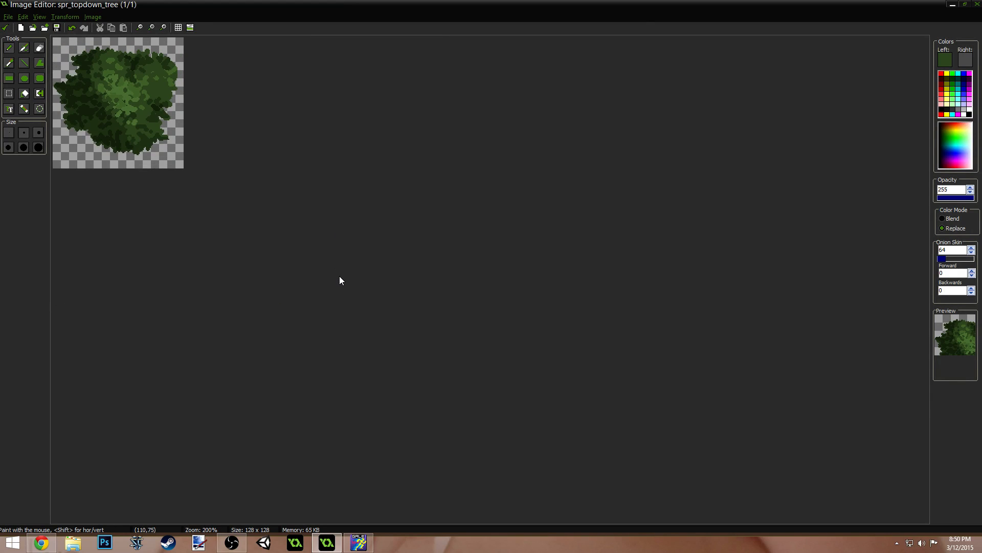
- Keep the edited tree image, centre the sprite's origin at 64, 64 and accept the spr_topdown_tree properties
scroll(363, 257, "up", 4, "ctrl")
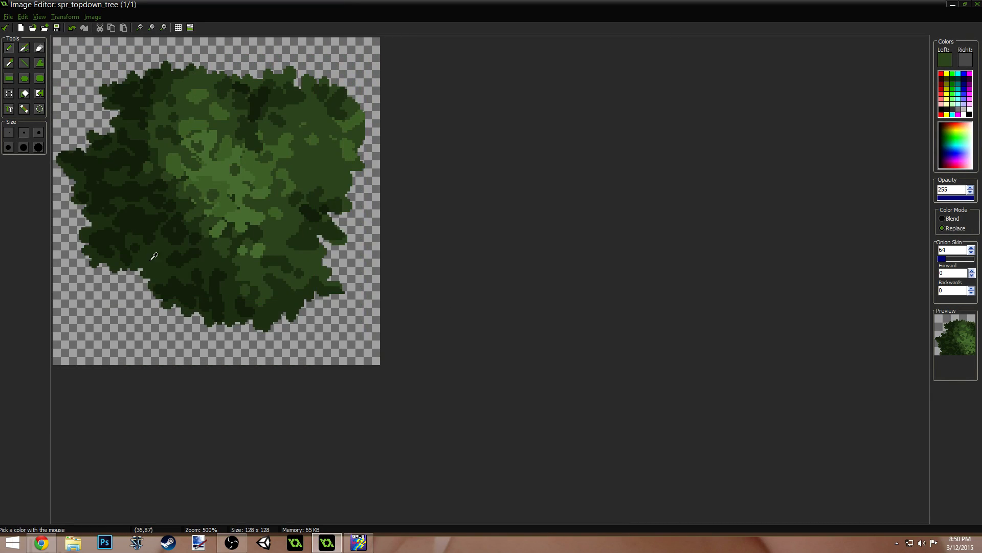
left_click(5, 27)
left_click(274, 112)
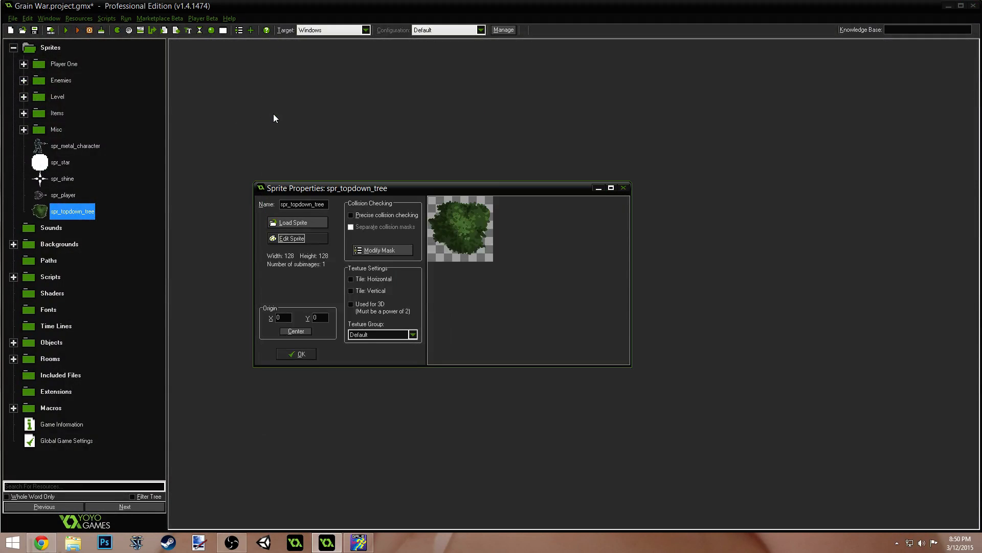
left_click(296, 331)
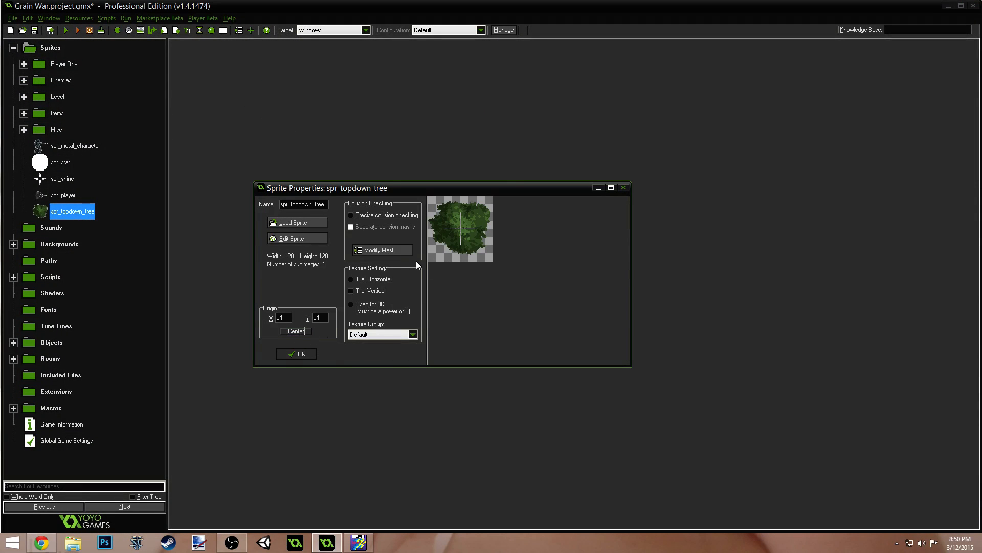
left_click(289, 354)
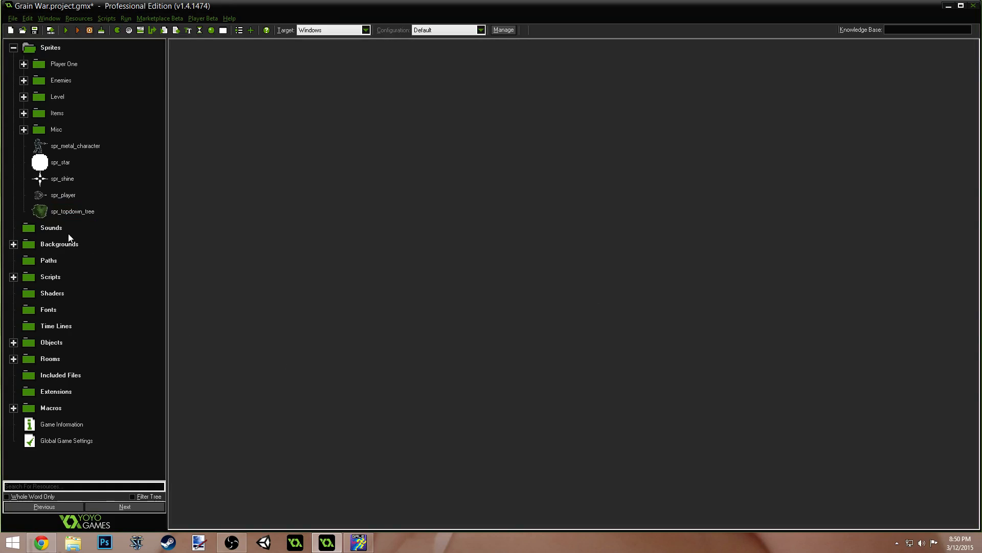
- Create a new room in the project for testing the sprites
left_click(13, 359)
left_click(14, 359)
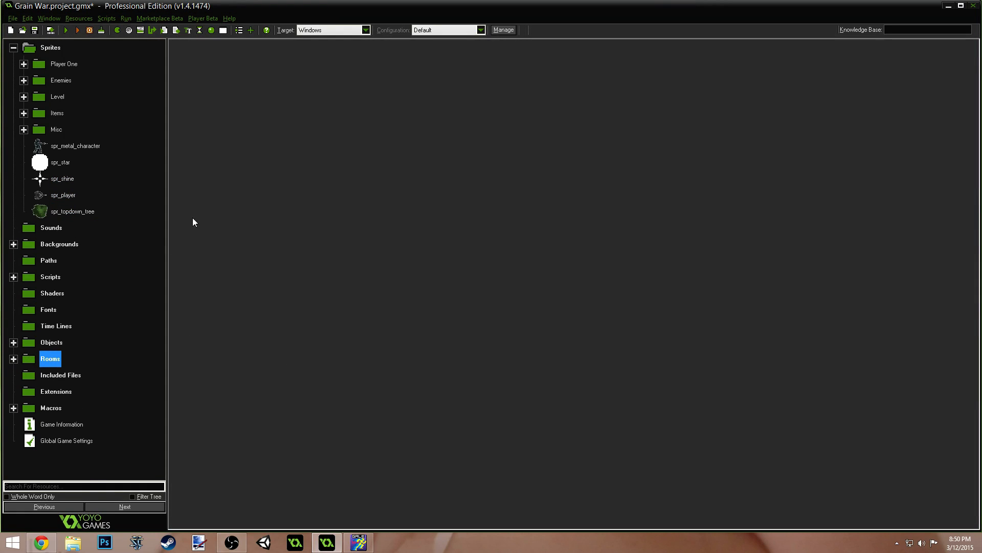
left_click(220, 31)
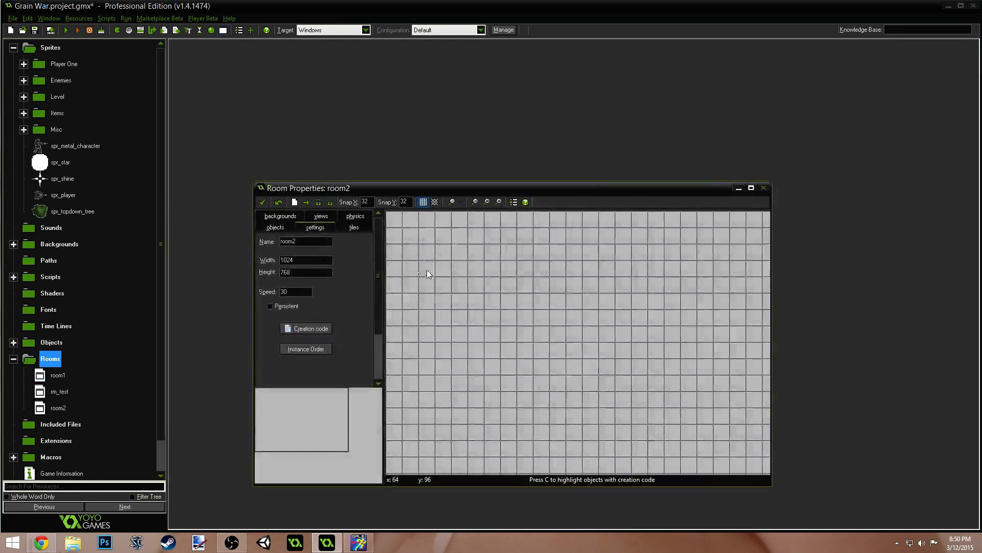
- Set the room's background colour to a muted dark green of about red 68, green 97, blue 67
left_click(281, 216)
left_click(315, 253)
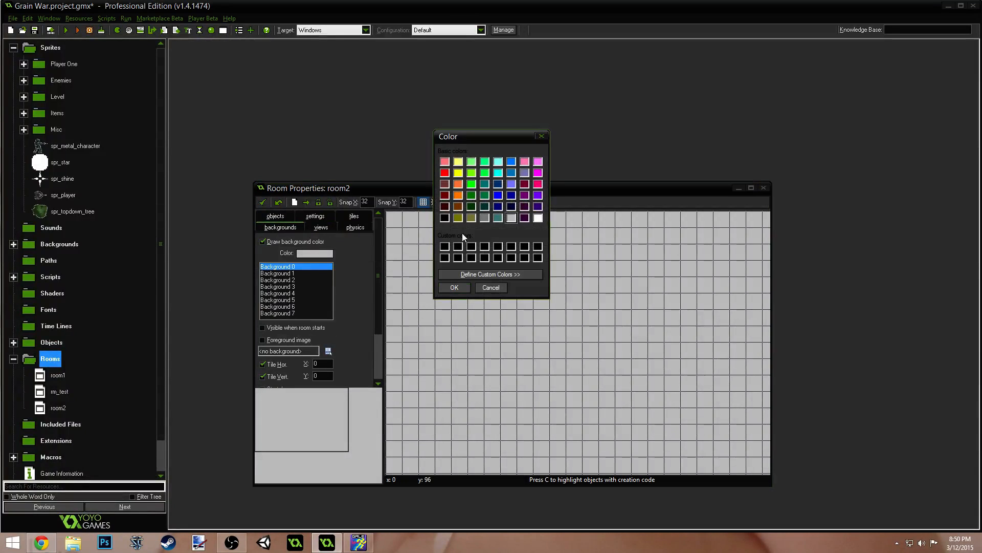
left_click(475, 196)
left_click(521, 274)
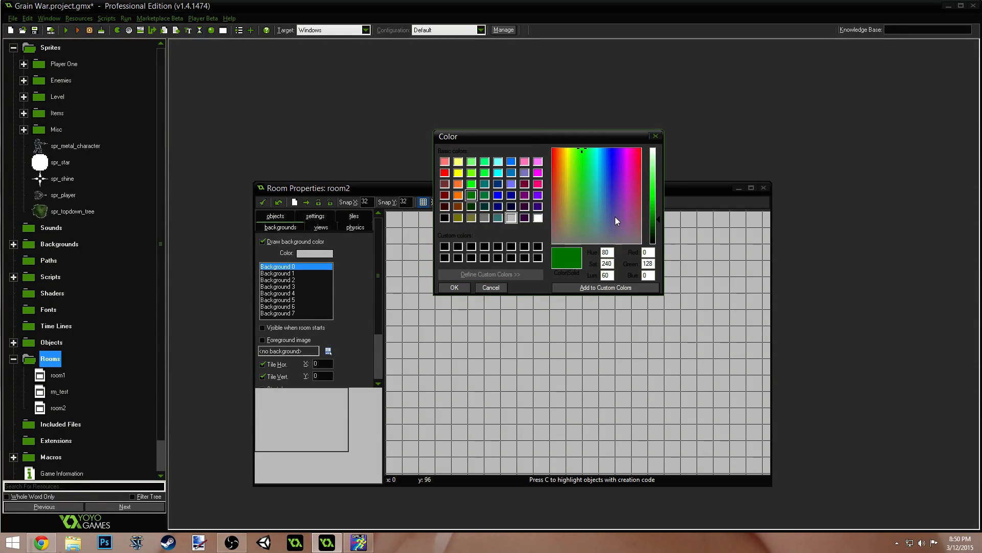
left_click_drag(575, 227, 583, 218)
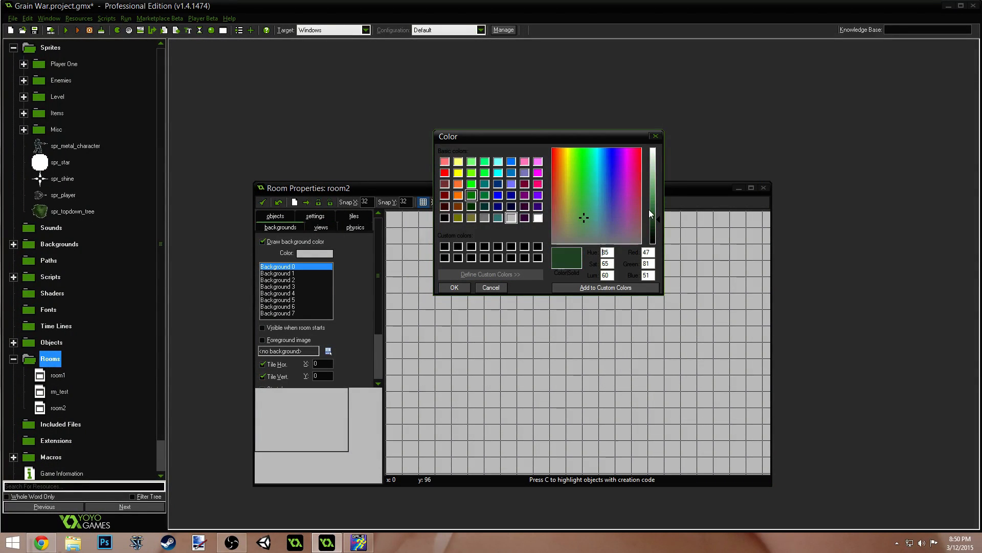
left_click(581, 226)
left_click(659, 210)
left_click_drag(660, 211, 659, 217)
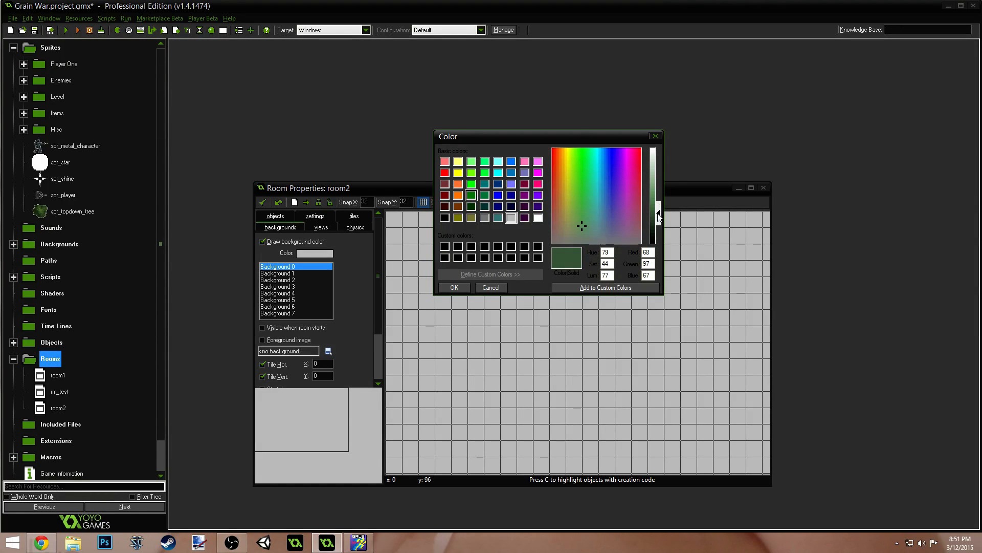
left_click(454, 287)
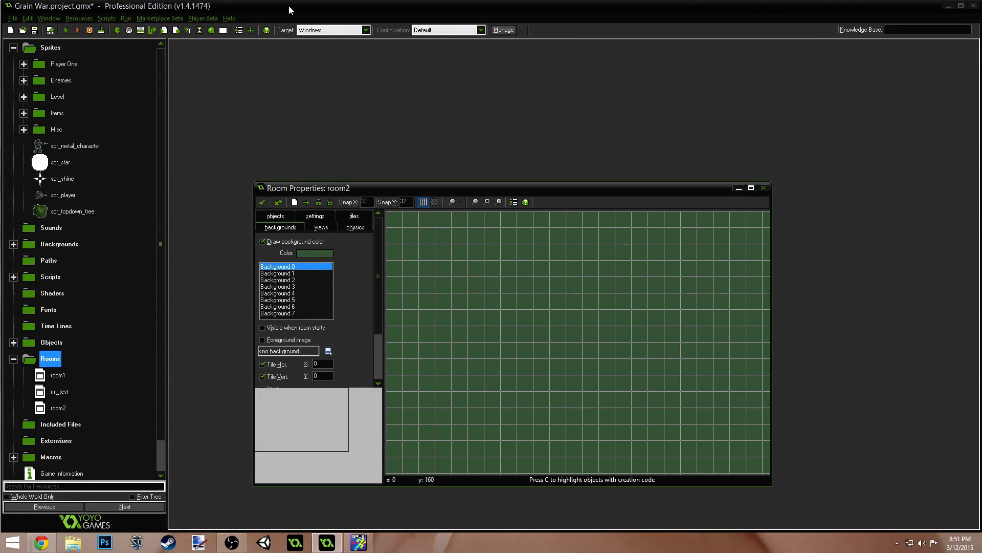
- Create a new object that uses the spr_topdown_tree sprite, keeping its default name
left_click(212, 31)
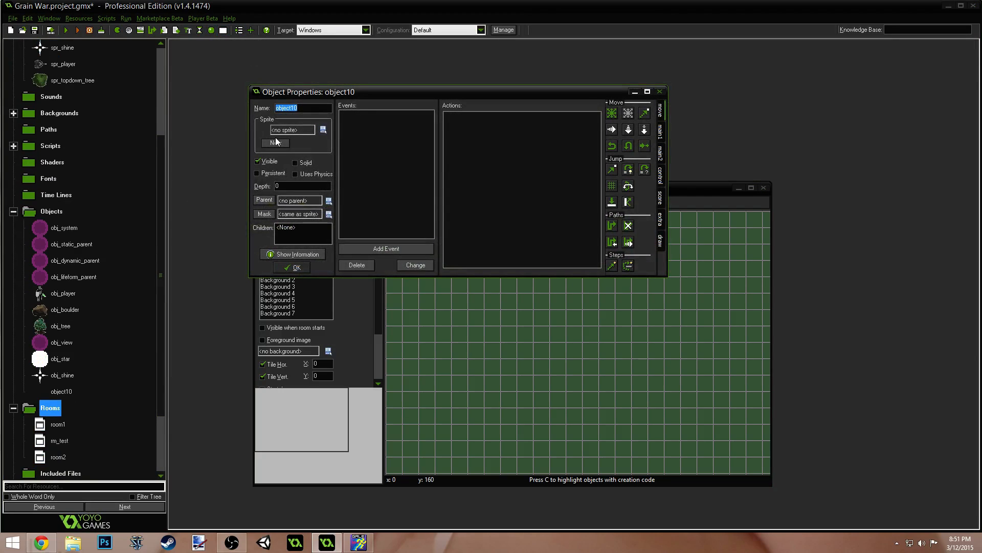
left_click(289, 130)
left_click(340, 332)
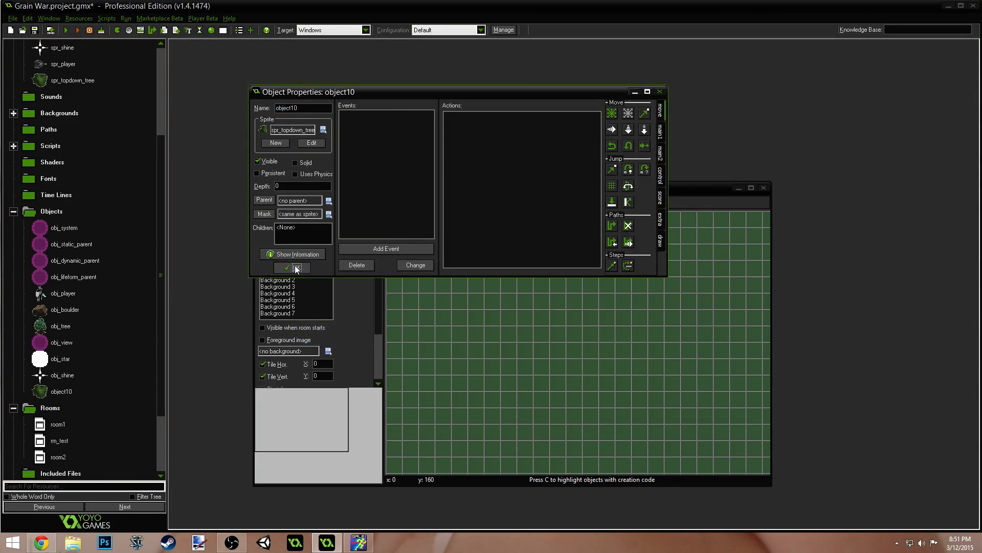
left_click(295, 267)
- Create another object with the spr_player sprite, keeping its default name
left_click(212, 30)
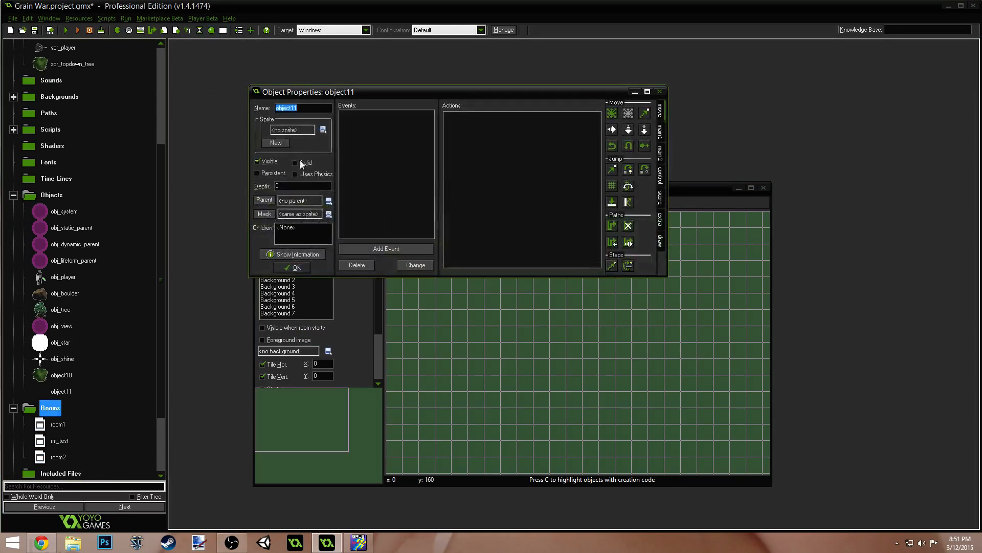
left_click(290, 131)
left_click(345, 317)
left_click(295, 267)
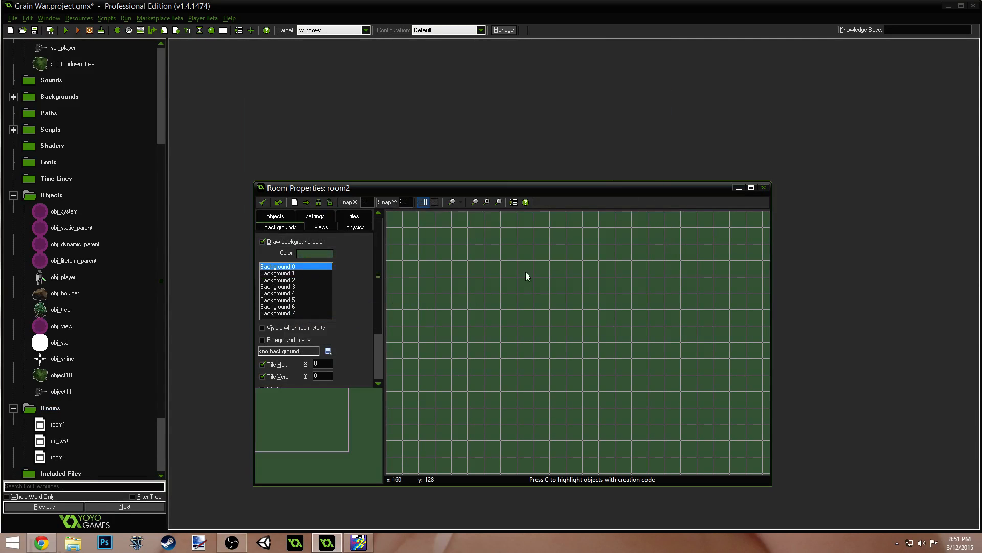
- Maximize the room2 editor and hide its grid
left_click(751, 188)
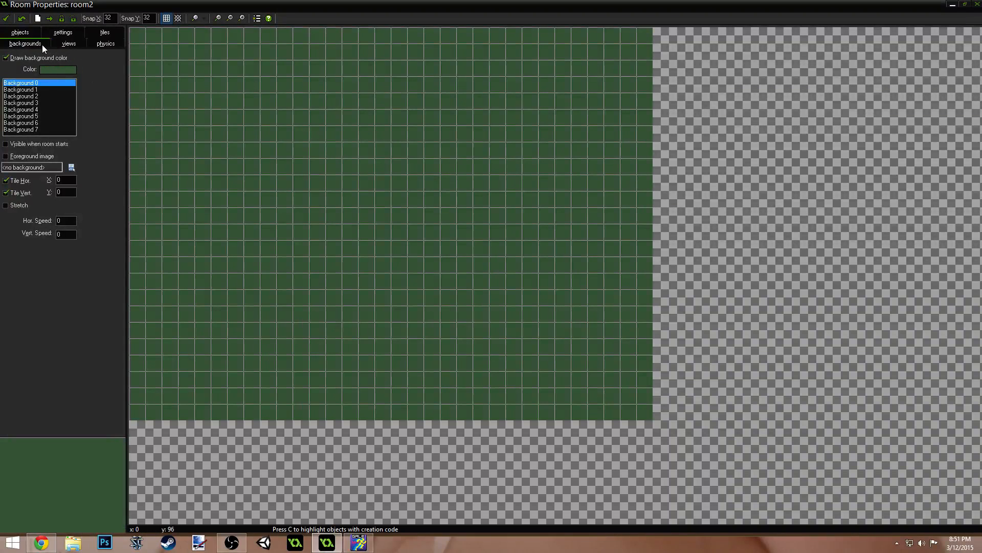
left_click(166, 19)
scroll(213, 188, "up", 3)
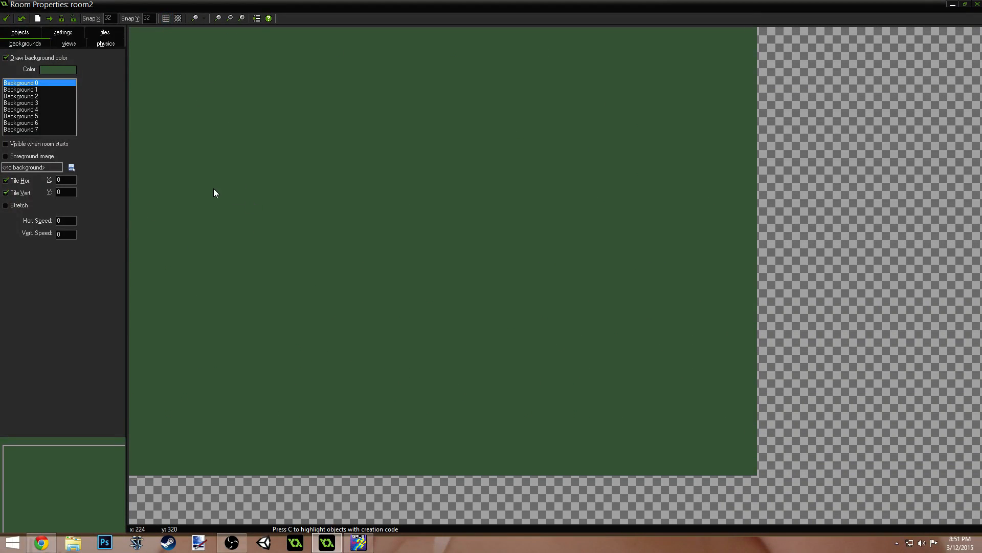
- Place three instances of the tree object, object10, spaced apart in a triangle in the room
left_click(19, 31)
left_click(26, 83)
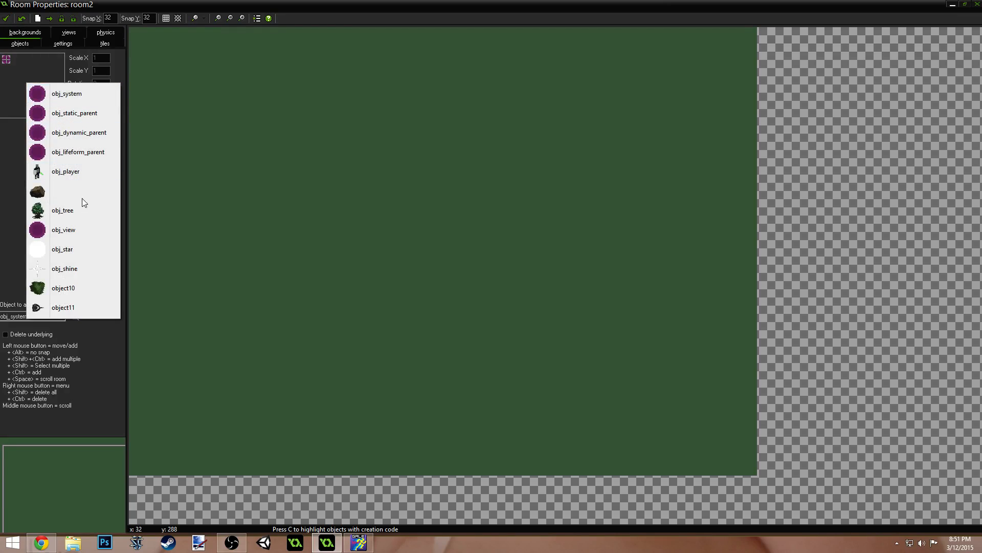
left_click(88, 288)
left_click(290, 252)
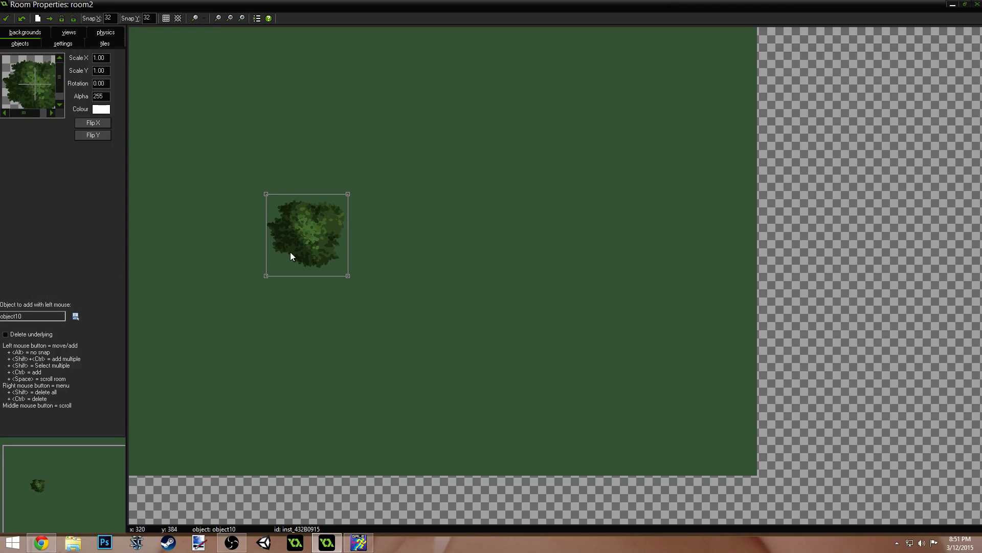
left_click(360, 145)
left_click(441, 228)
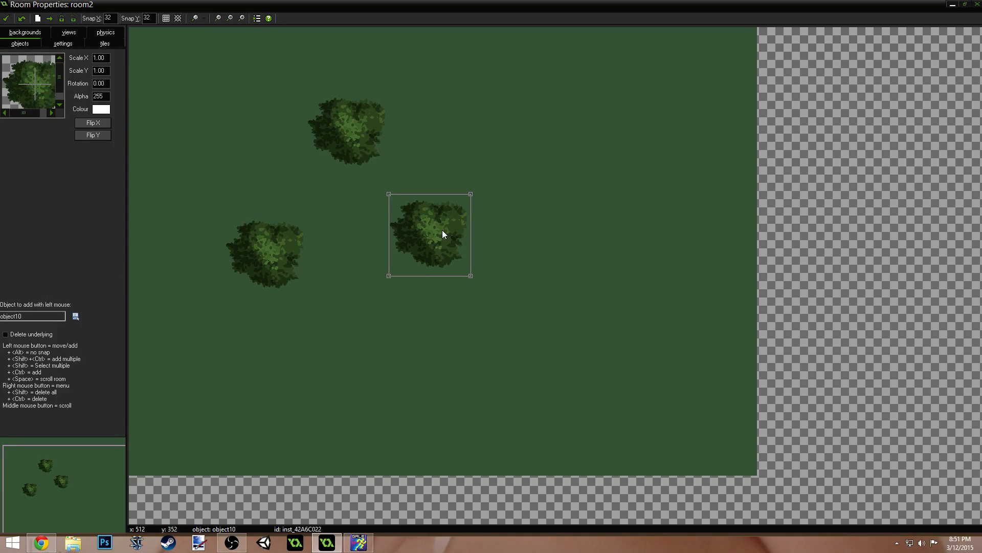
- Undo the accidental scaling of the rightmost tree and set its rotation to 45
left_click(469, 277)
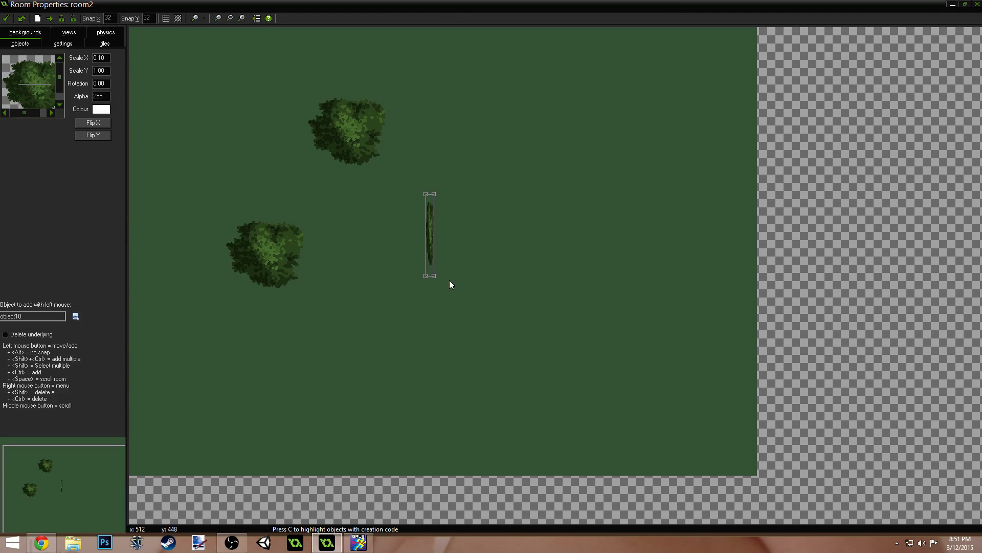
key("ctrl+z")
left_click(450, 240)
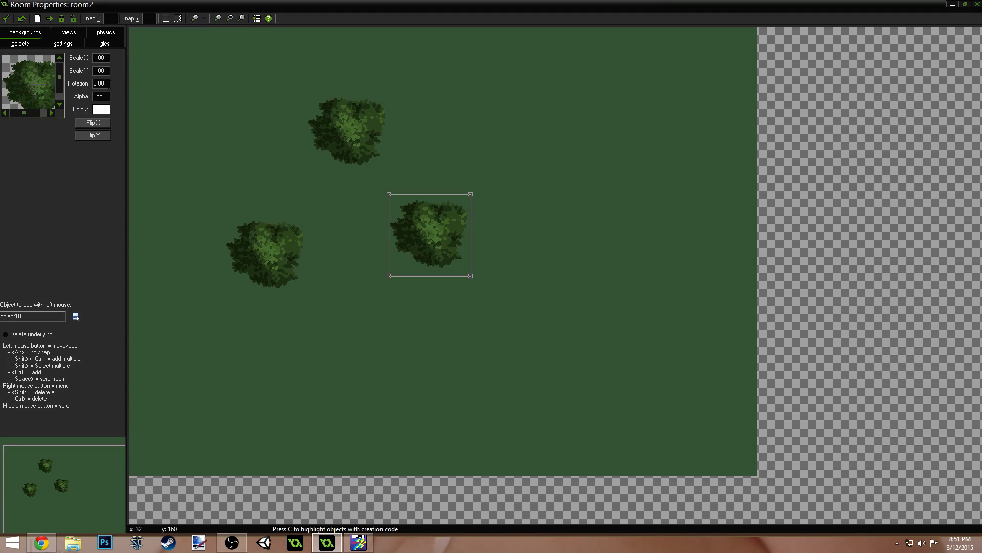
left_click_drag(106, 83, 27, 80)
type("45")
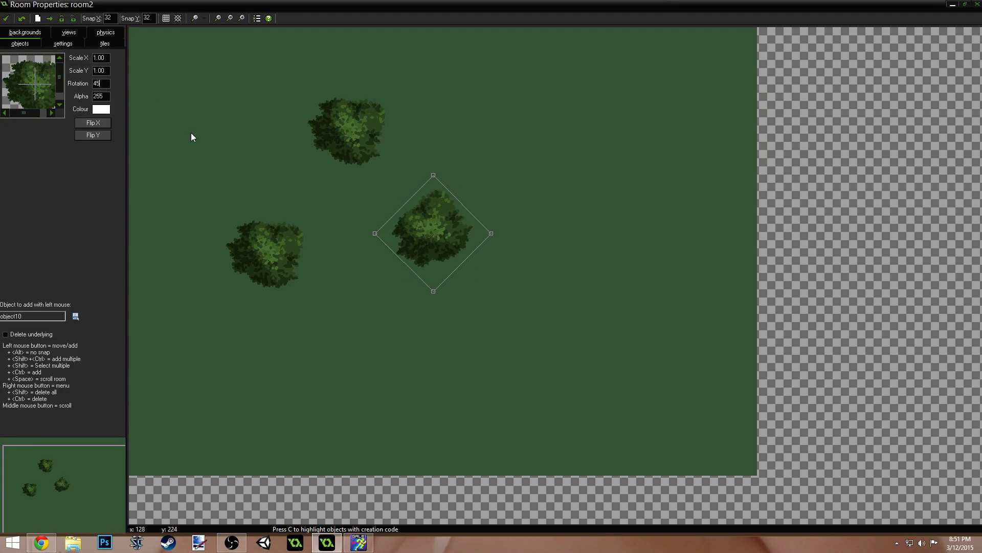
- Set the rotation of the upper tree to 10 and of the left tree to 20
left_click(340, 131)
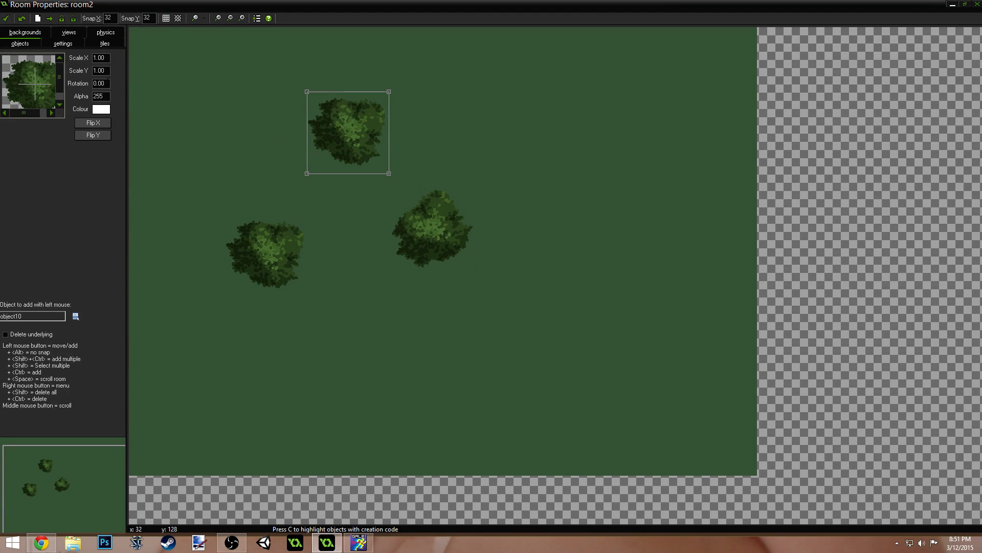
left_click_drag(108, 86, 69, 78)
type("10")
left_click(264, 246)
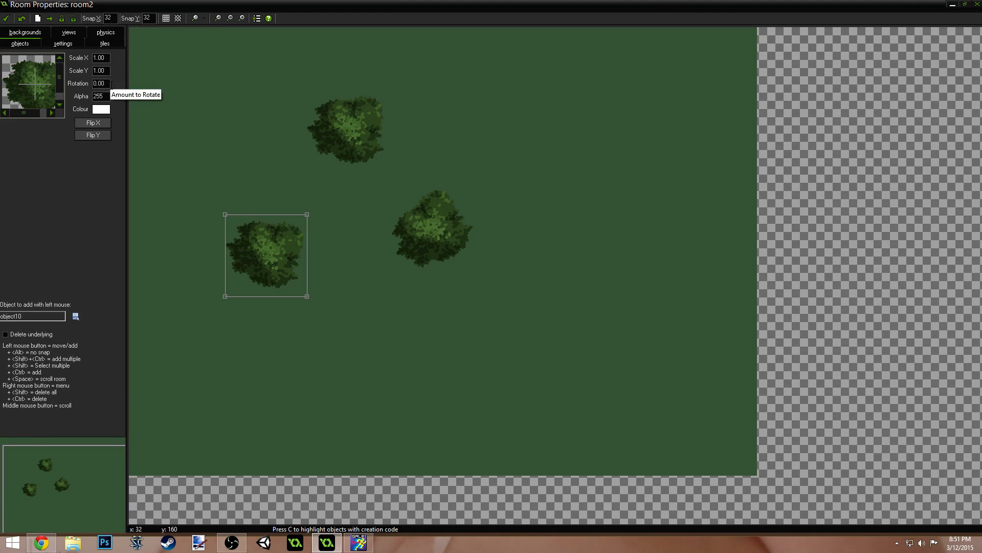
left_click_drag(108, 84, 81, 82)
type("20")
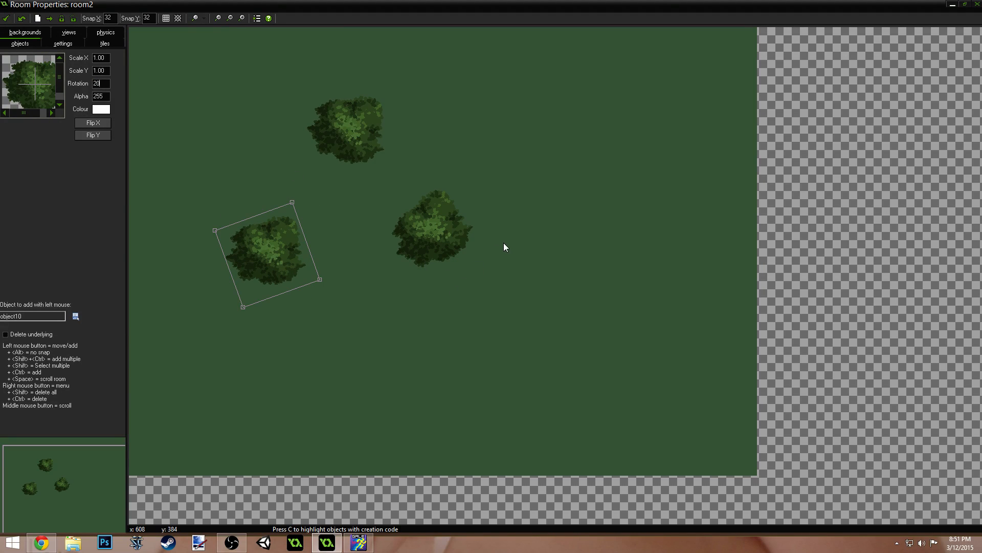
- Add two more unrotated trees, one overlapping the 45-degree tree's lower right and one below the group
left_click(452, 237)
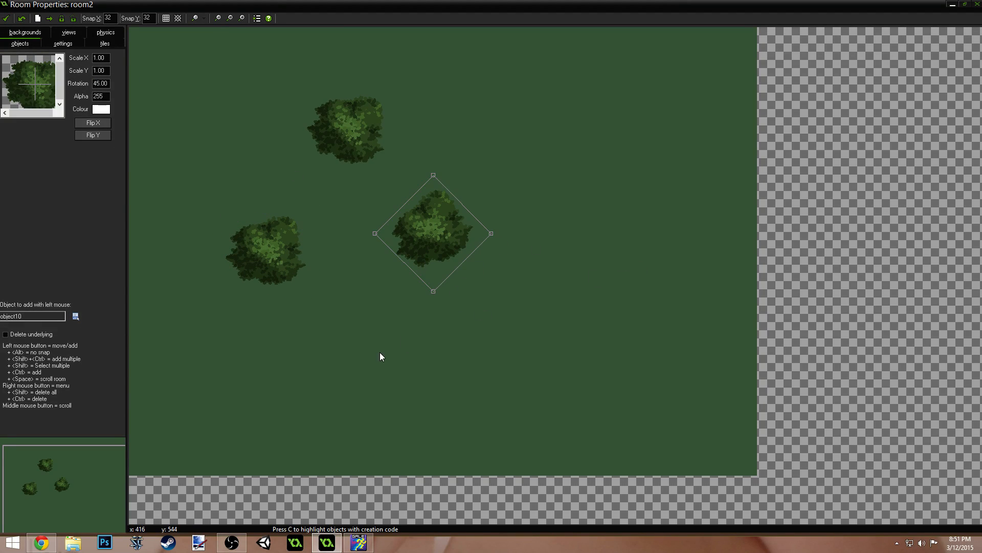
left_click_drag(382, 354, 486, 279)
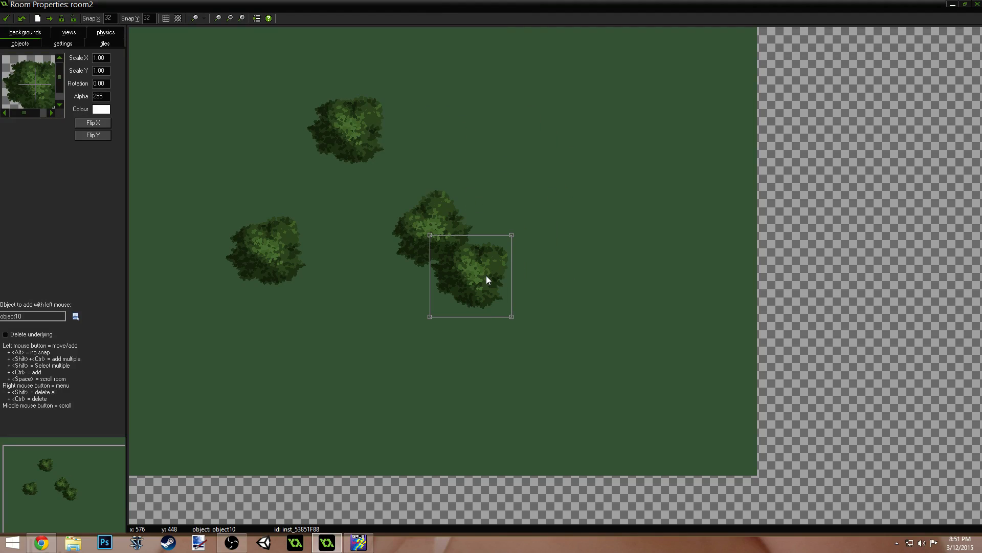
left_click_drag(541, 220, 390, 389)
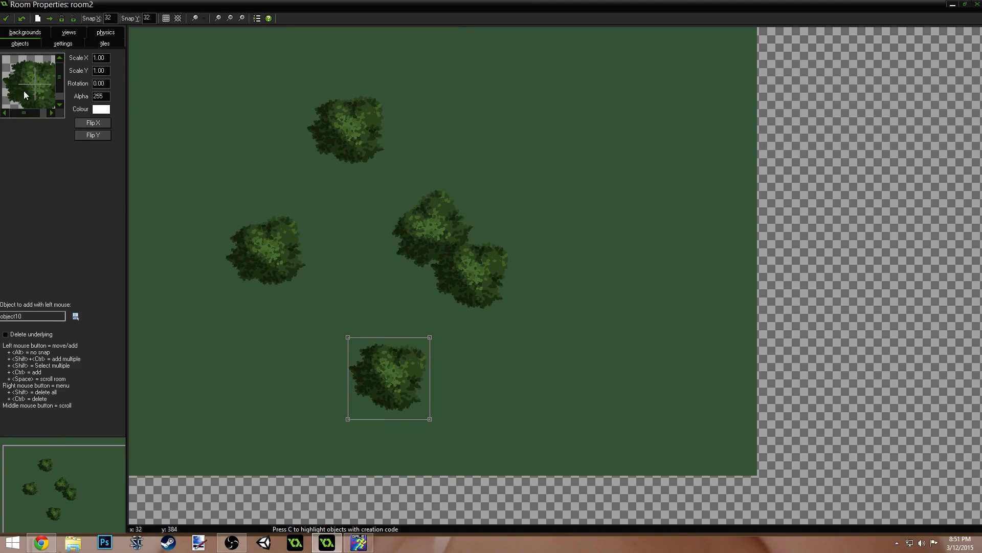
- Place one instance of the player object, object11, in the open space between the trees
left_click(29, 83)
left_click(61, 306)
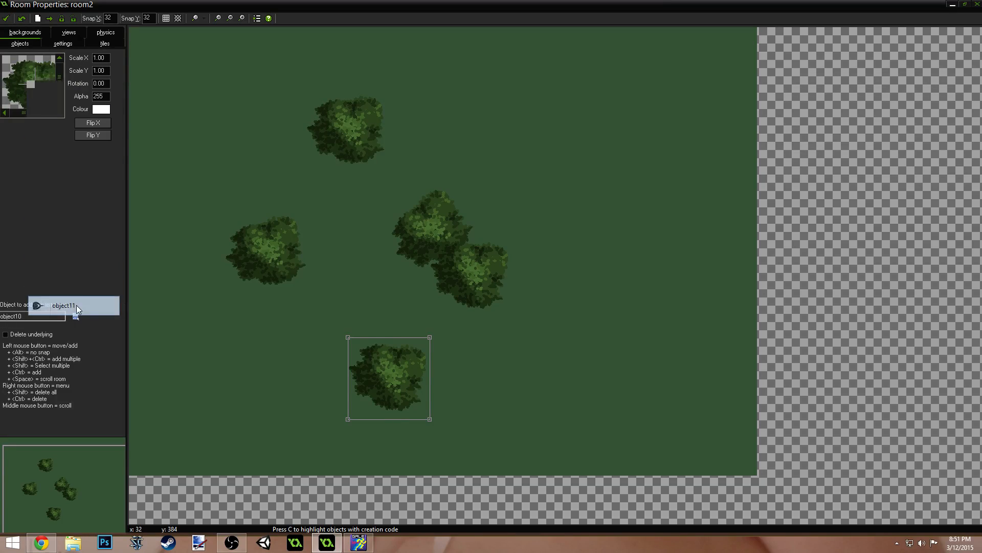
left_click_drag(371, 272, 339, 277)
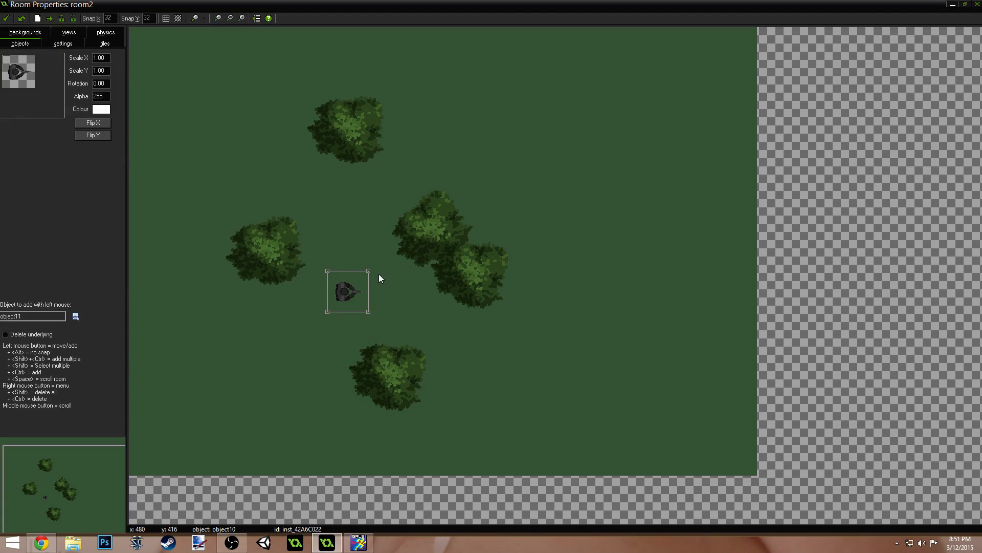
- Examine the player and tree sprites together at several zoom levels to judge their scale and appearance
scroll(335, 297, "up", 1)
scroll(412, 288, "down", 1)
scroll(417, 281, "up", 1)
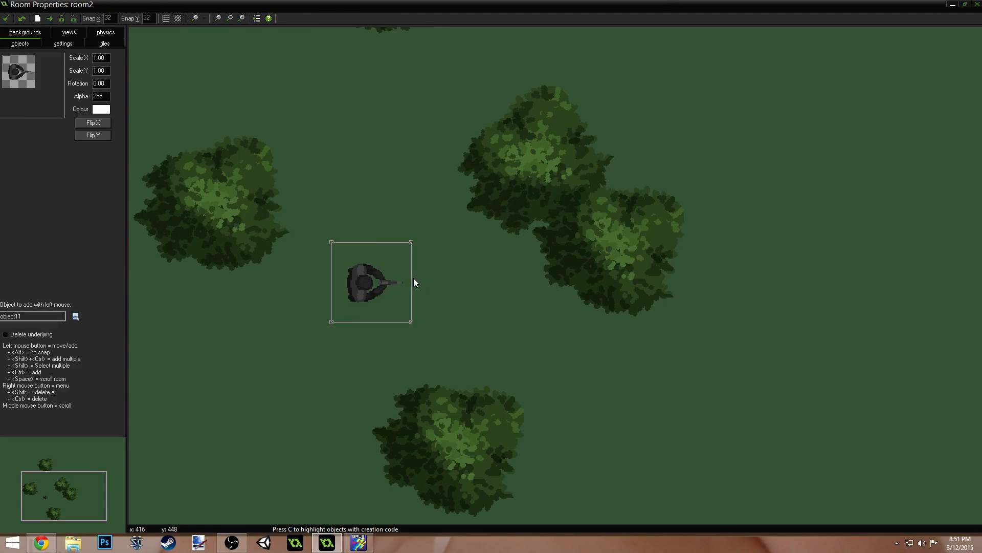
scroll(404, 195, "down", 1)
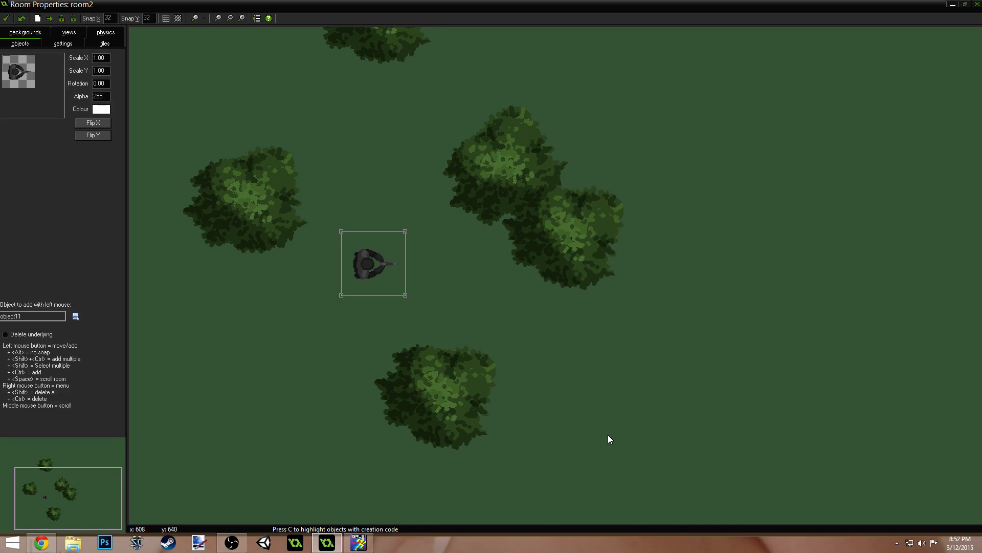
scroll(358, 275, "up", 3)
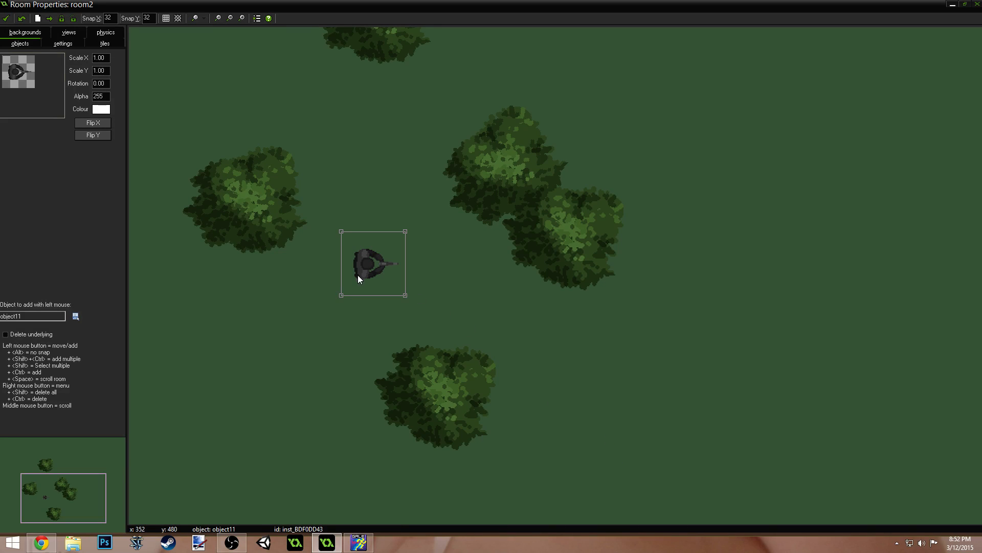
scroll(336, 254, "down", 1)
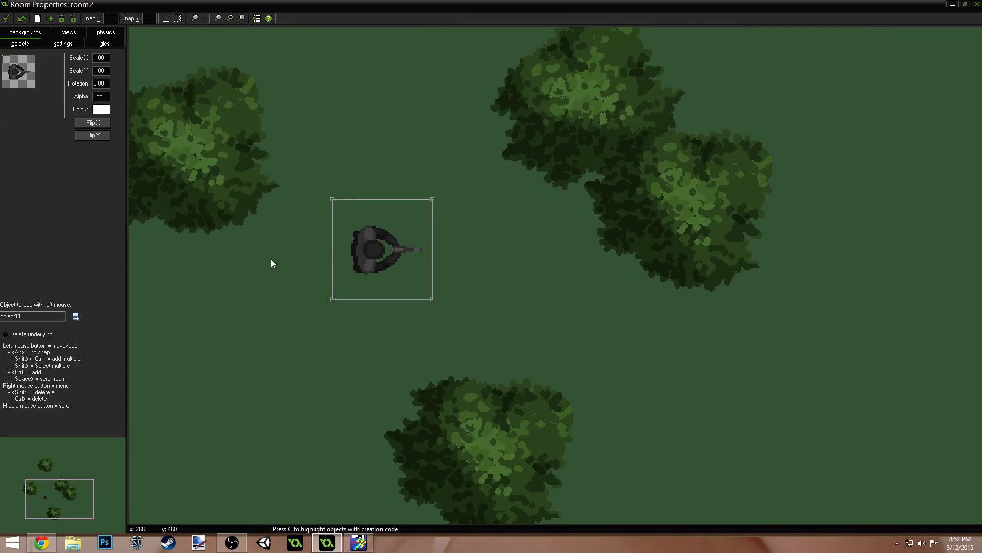
- Inspect the overlapping trees' foliage and the armed player sprite in room2, both close up and from across the whole tree group
scroll(258, 258, "up", 2)
scroll(320, 256, "down", 1)
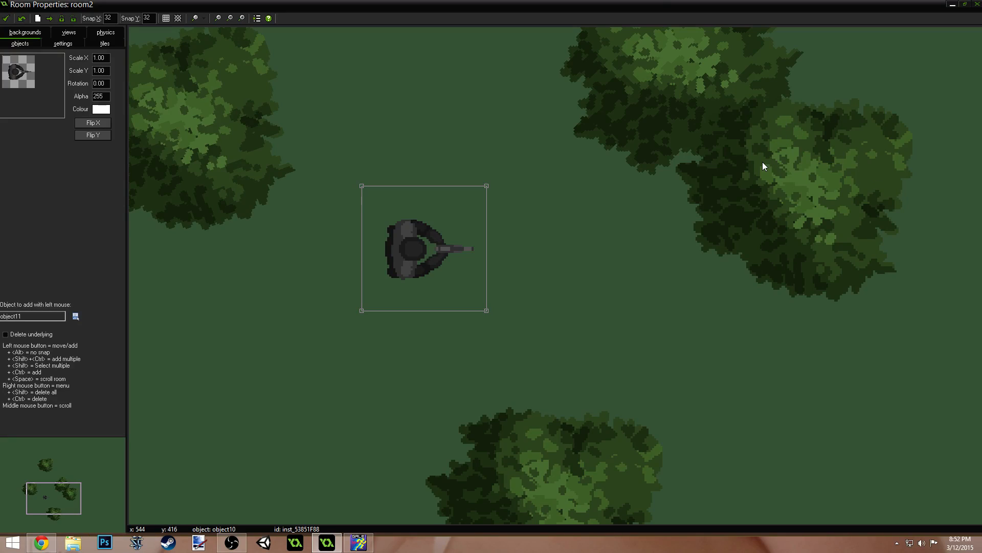
scroll(802, 190, "down", 2)
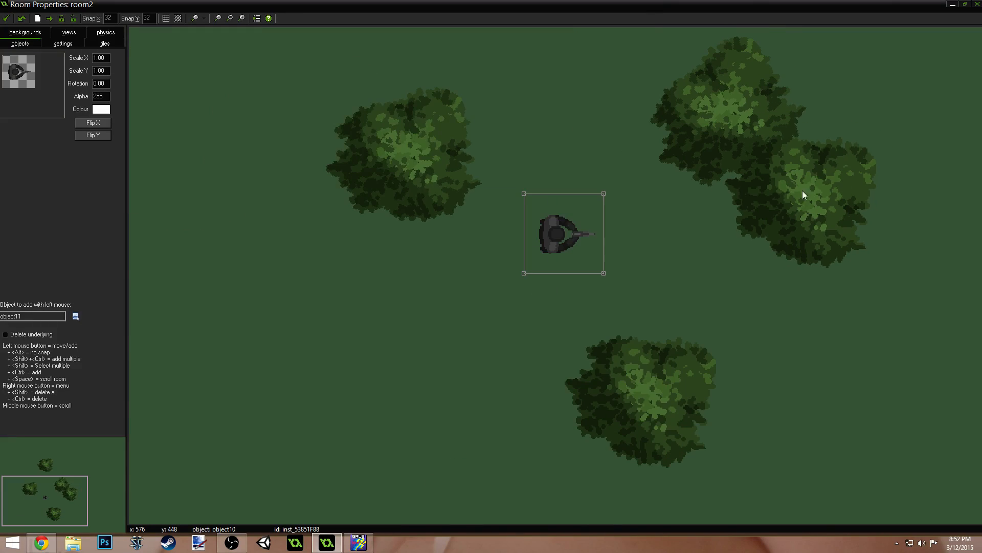
scroll(885, 125, "up", 1)
scroll(813, 198, "up", 2)
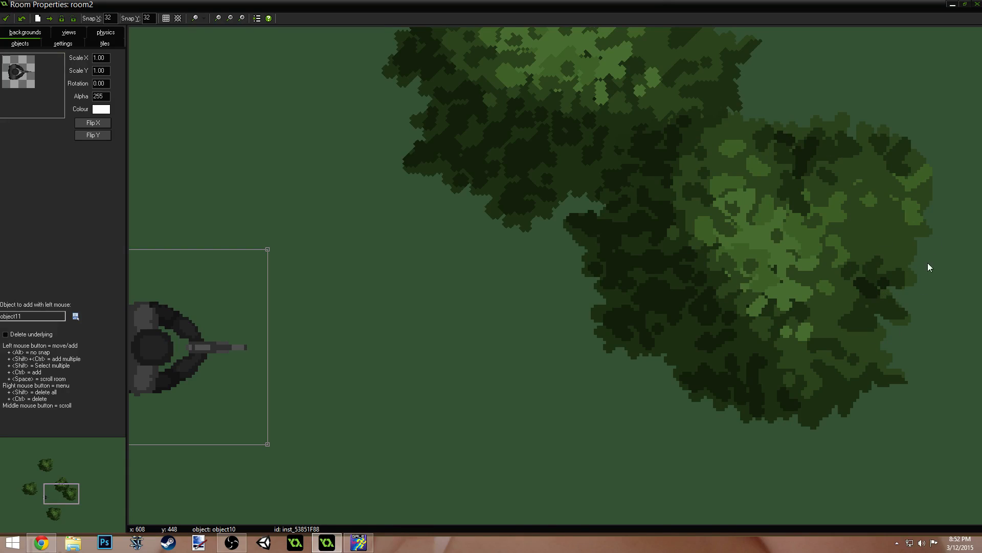
scroll(714, 220, "down", 4)
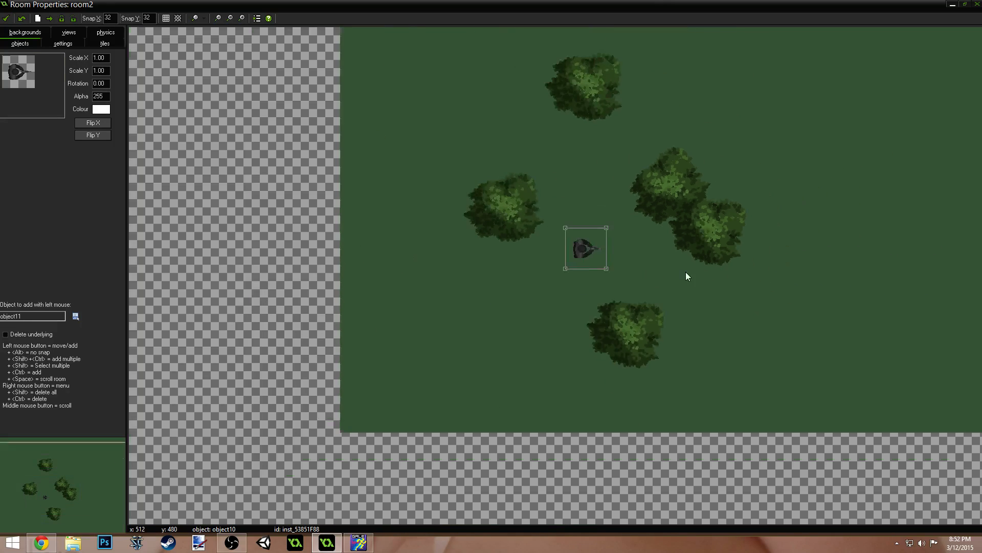
scroll(746, 266, "up", 4)
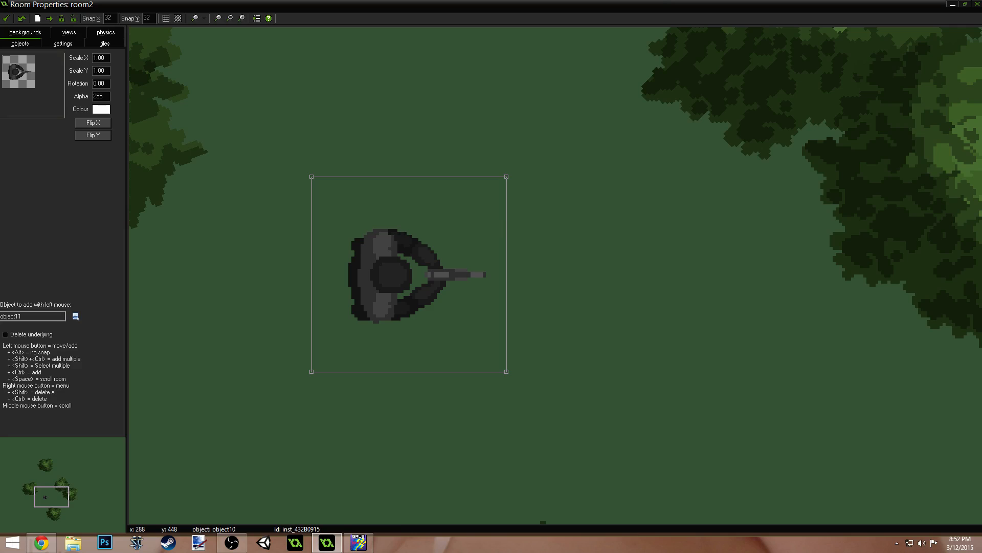
key("alt+Tab")
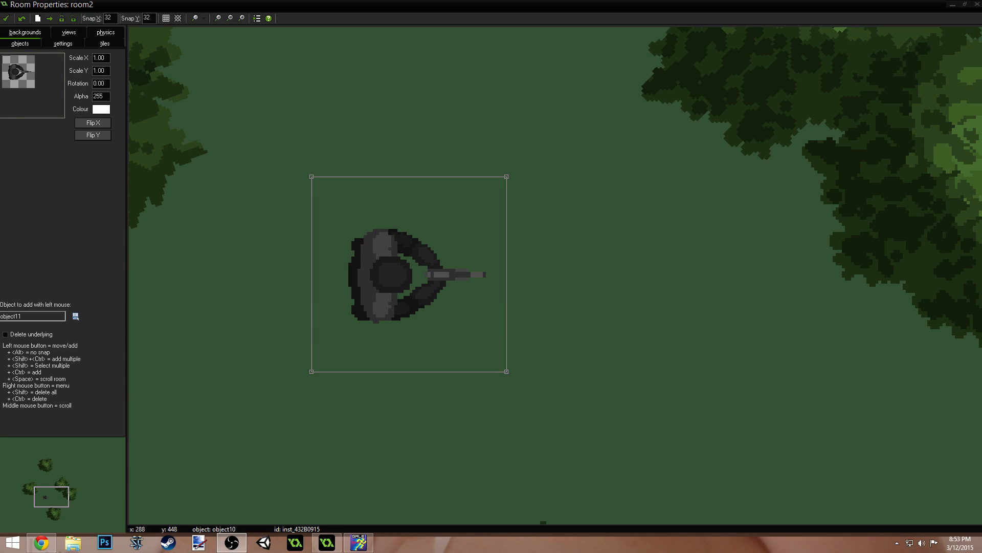
scroll(454, 307, "down", 2)
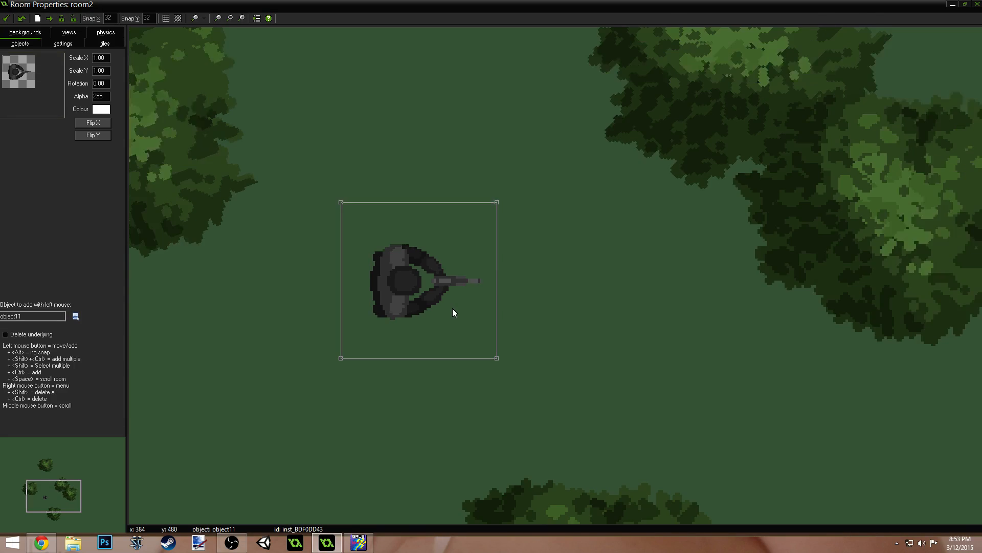